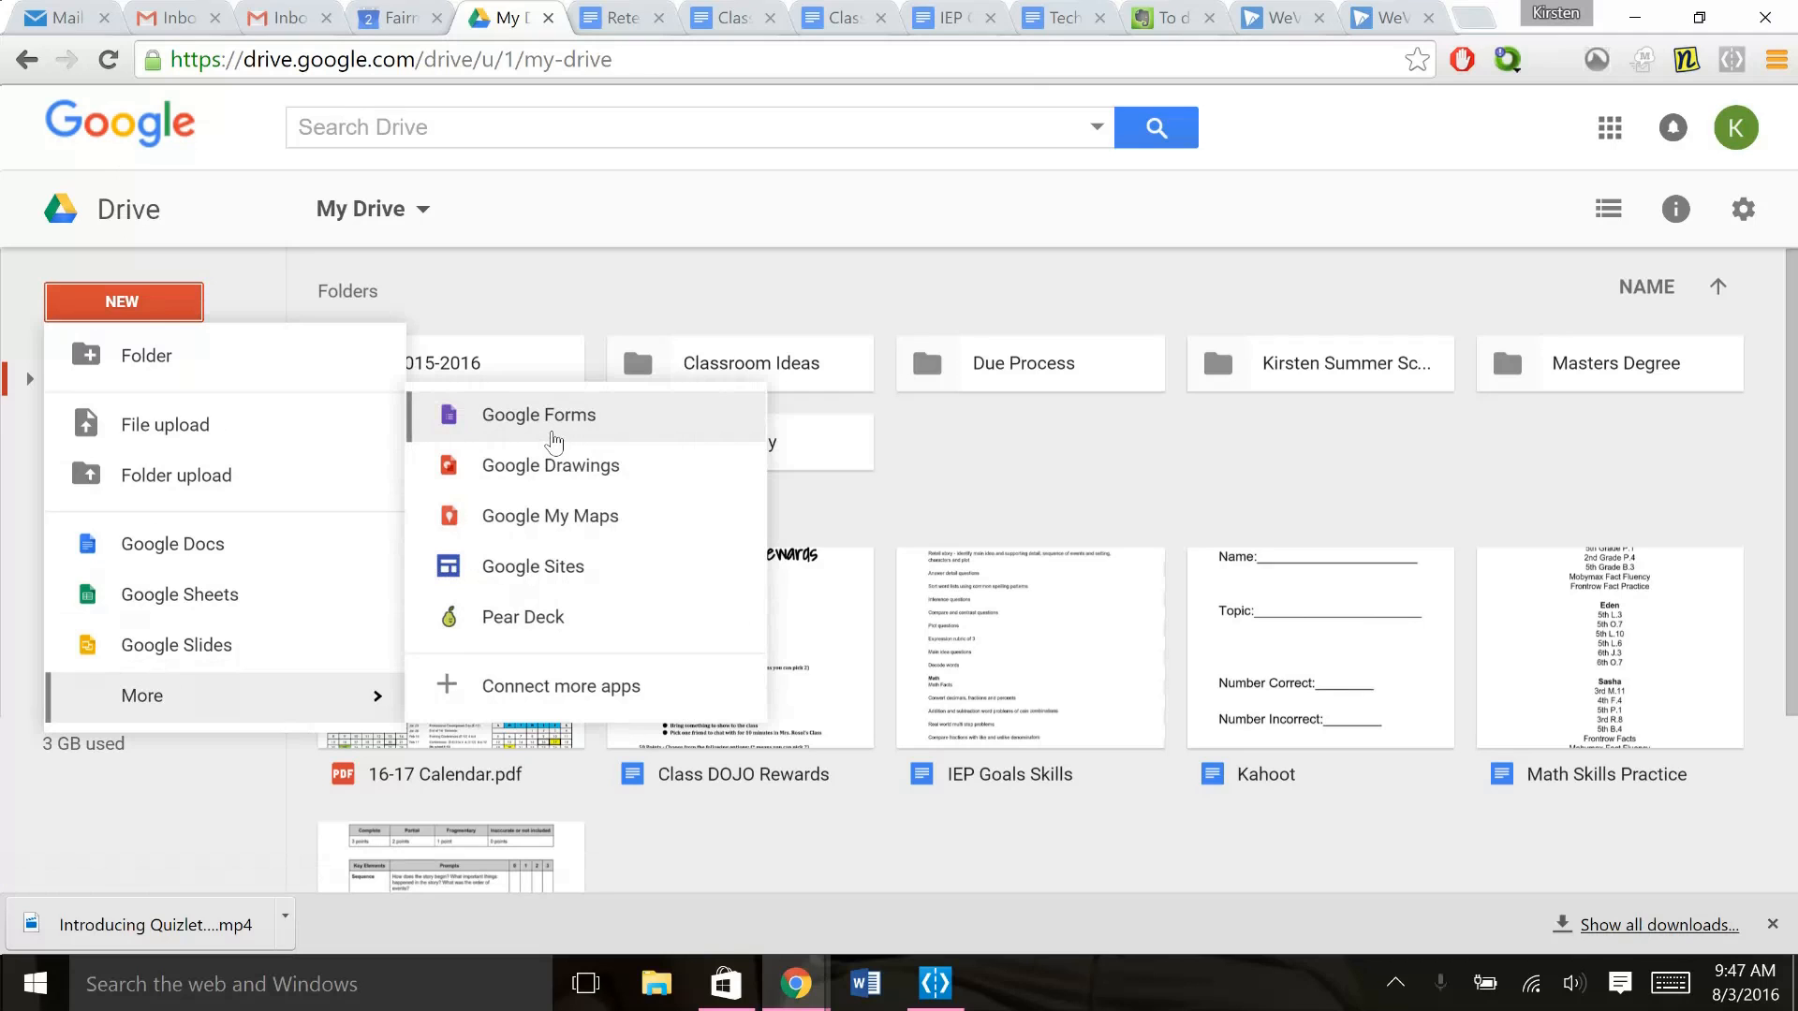
Create a new blank Google Form and change its theme colour to yellow-green
{"action": "left_click", "coordinate": [551, 432]}
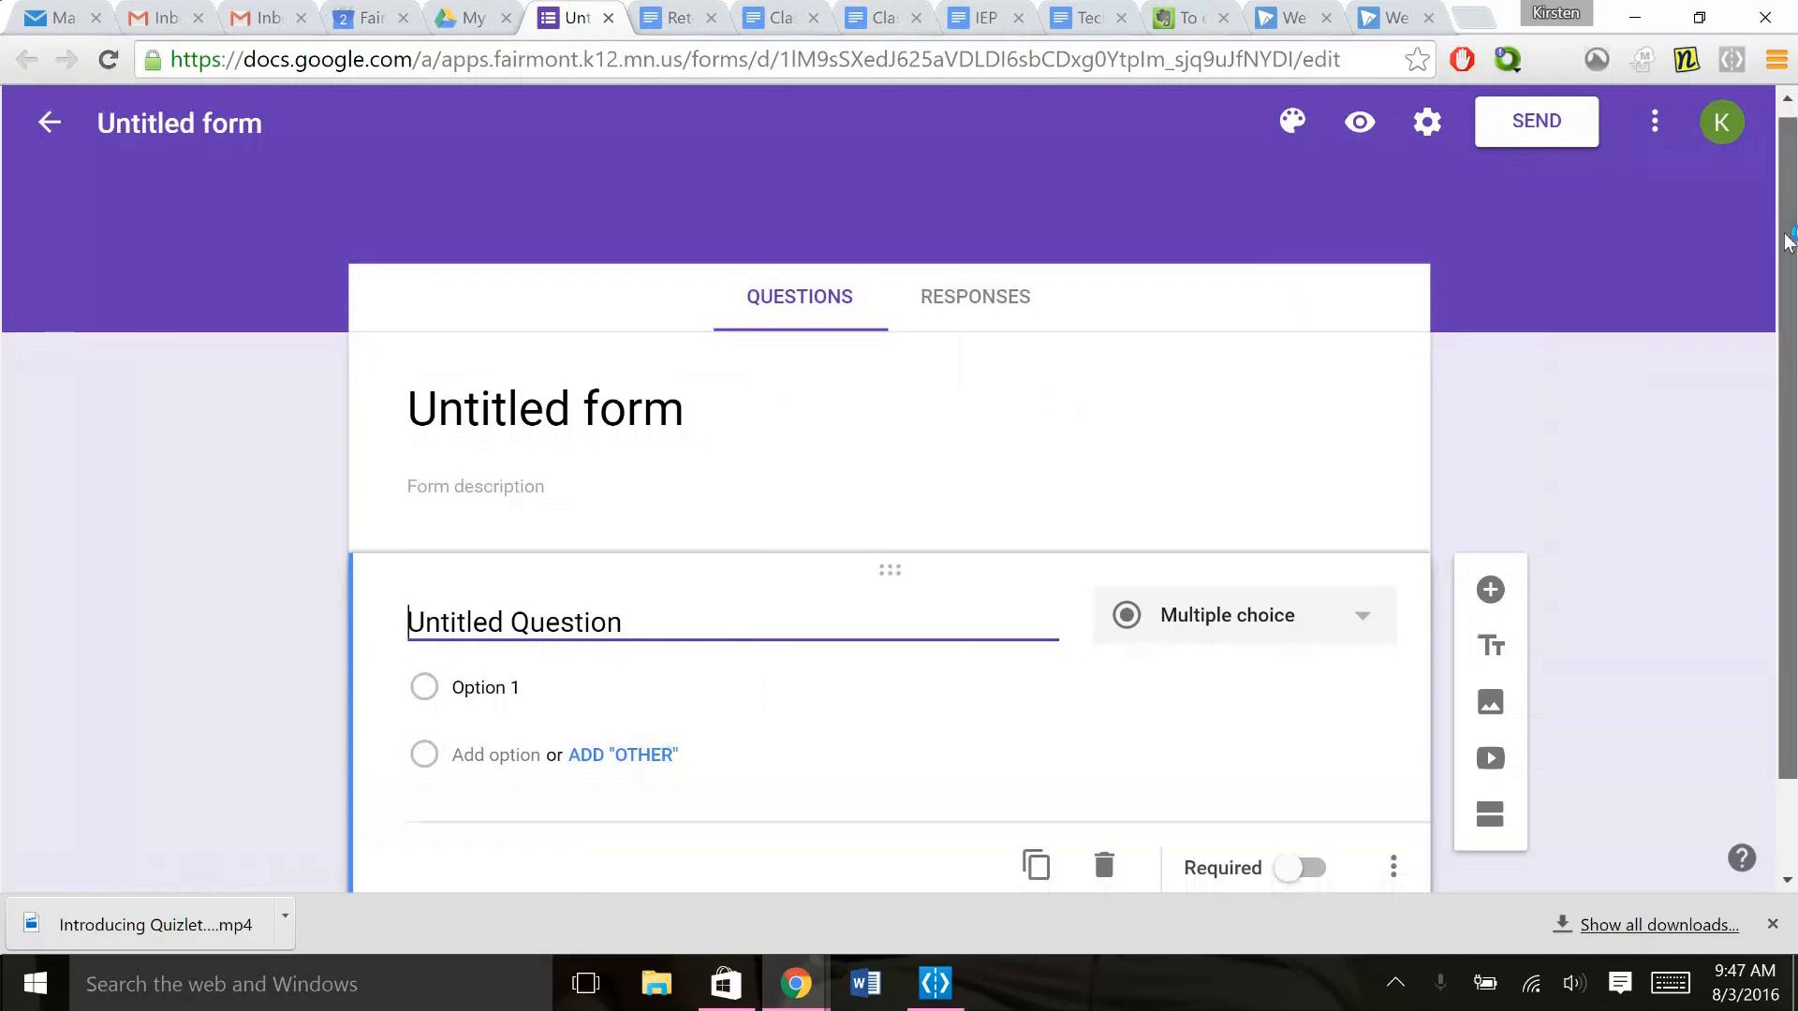
{"action": "left_click", "coordinate": [1278, 142]}
{"action": "left_click", "coordinate": [1488, 450]}
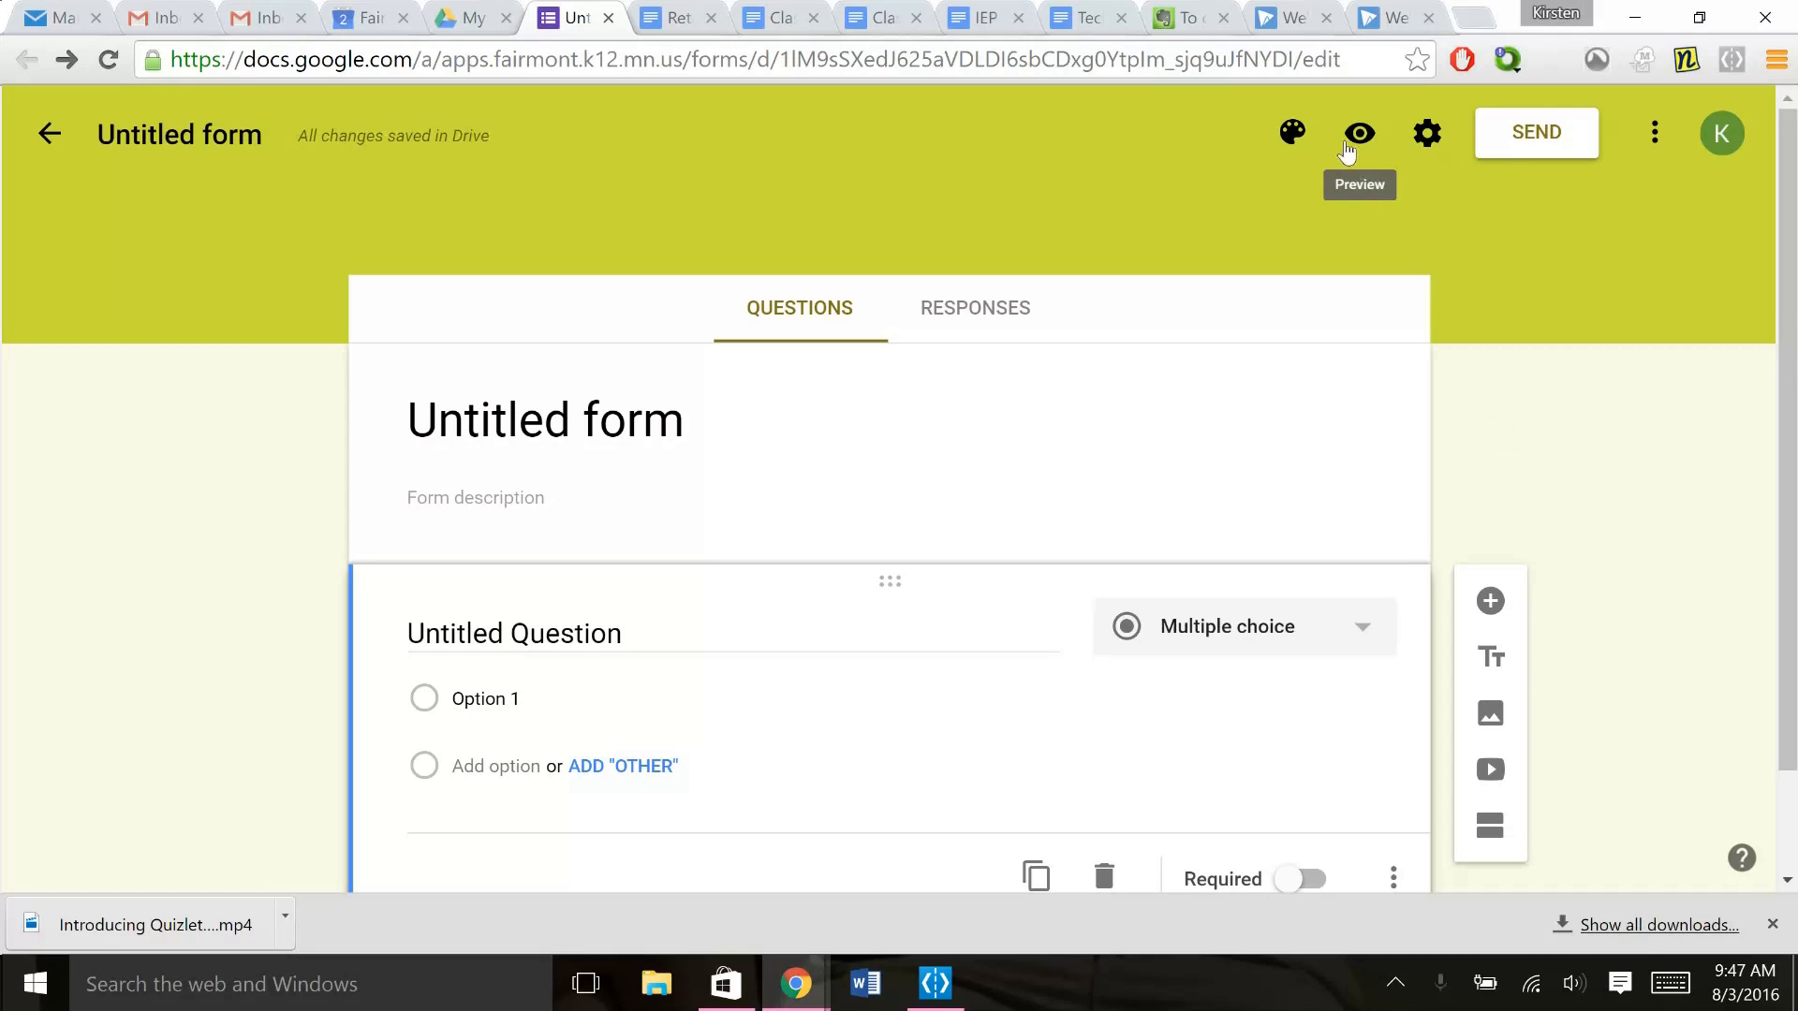
Review the form's general, presentation and quiz settings, leaving them without saving any change
{"action": "left_click", "coordinate": [1407, 143]}
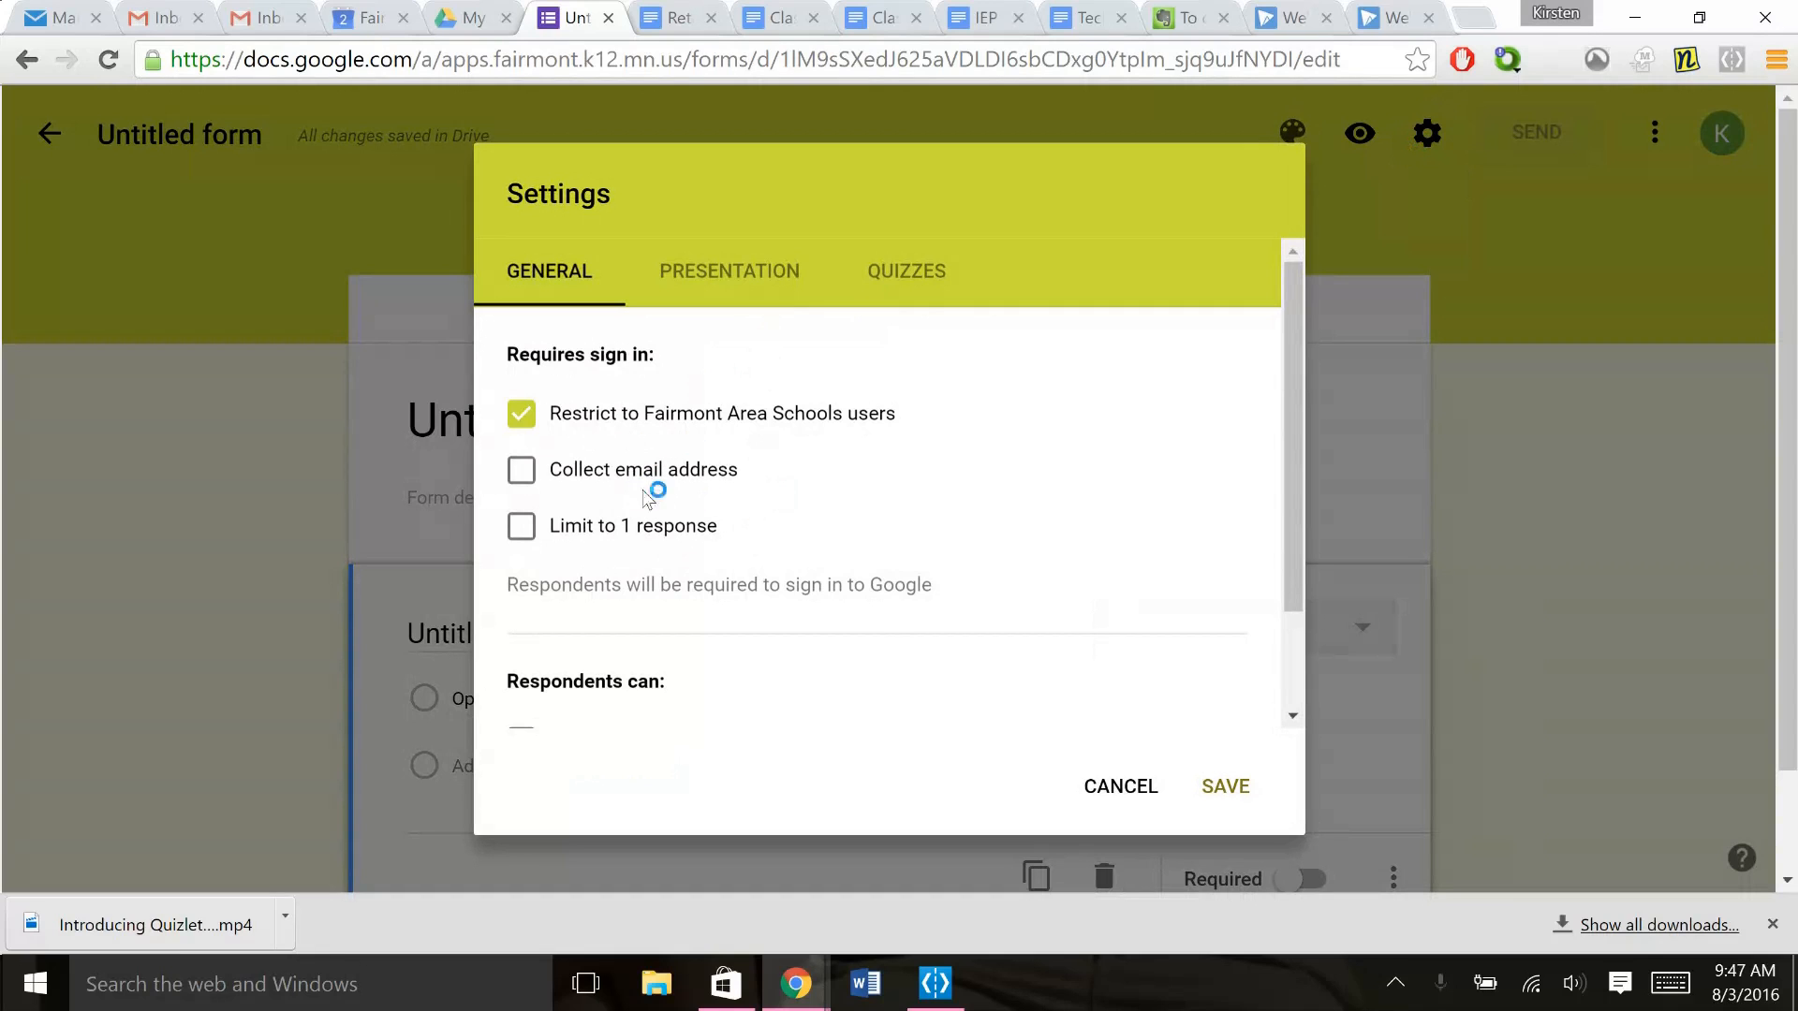
{"action": "left_click", "coordinate": [718, 272]}
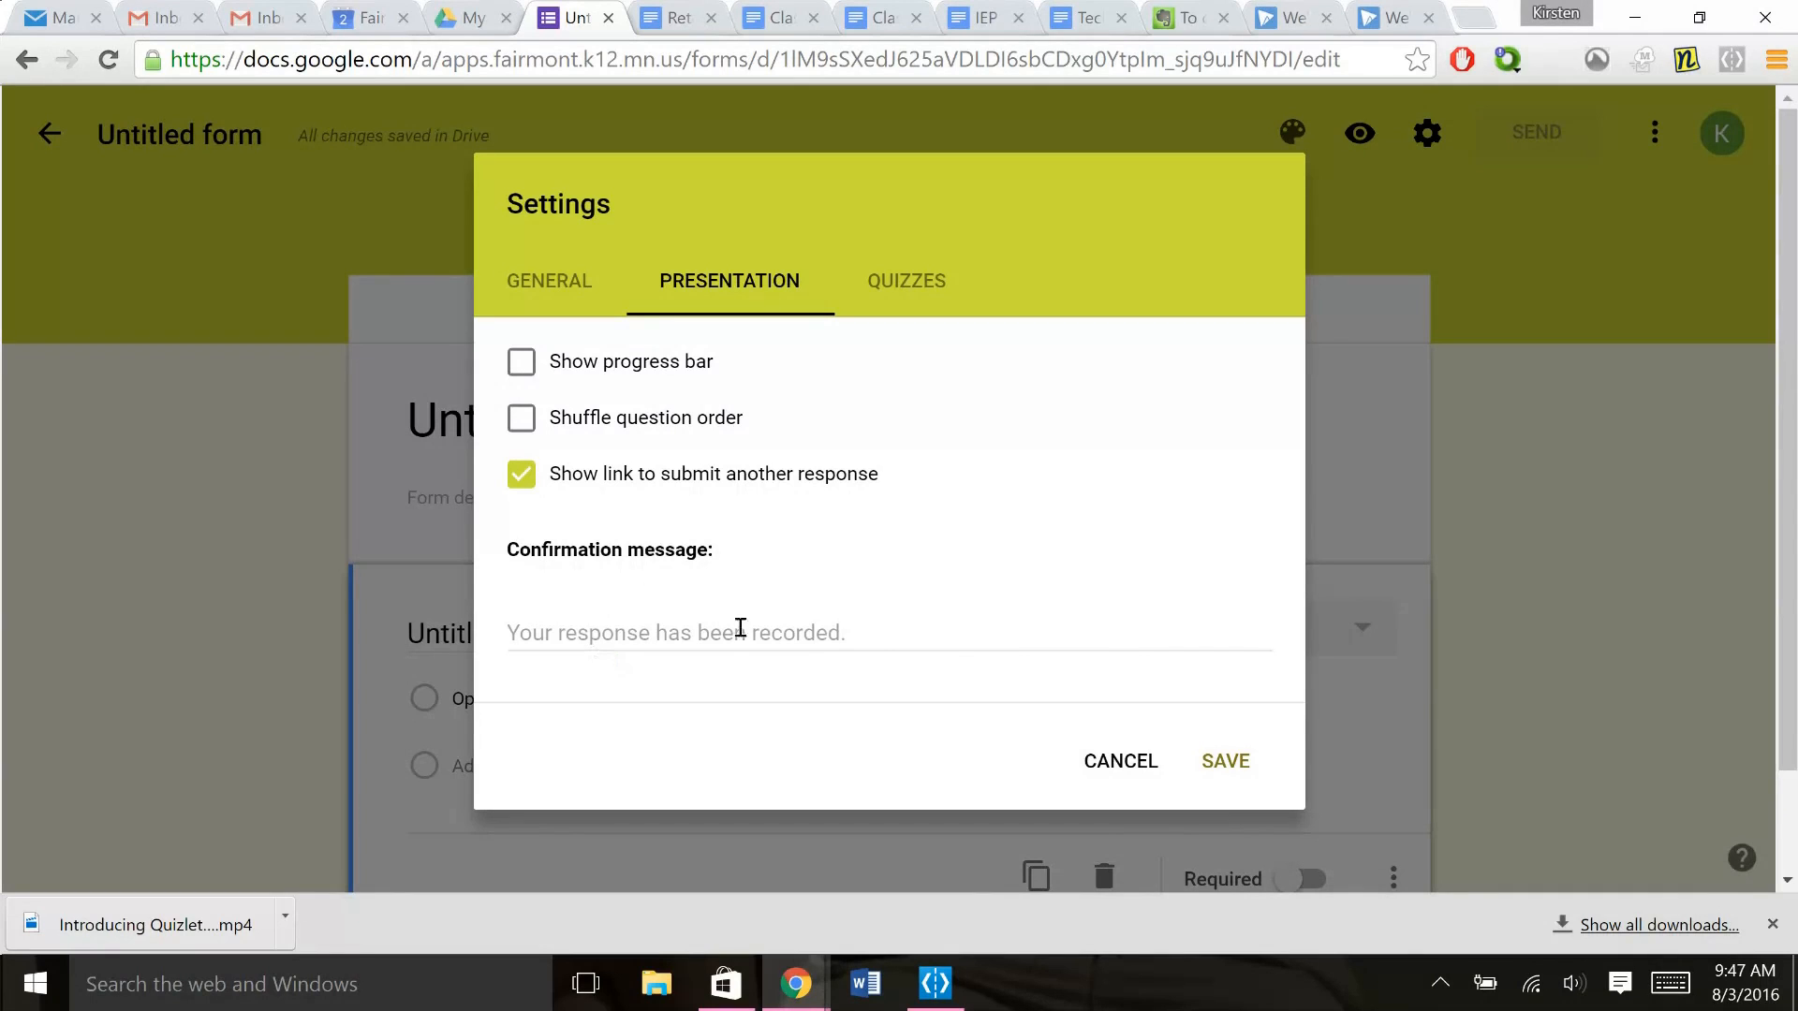
{"action": "left_click", "coordinate": [902, 296]}
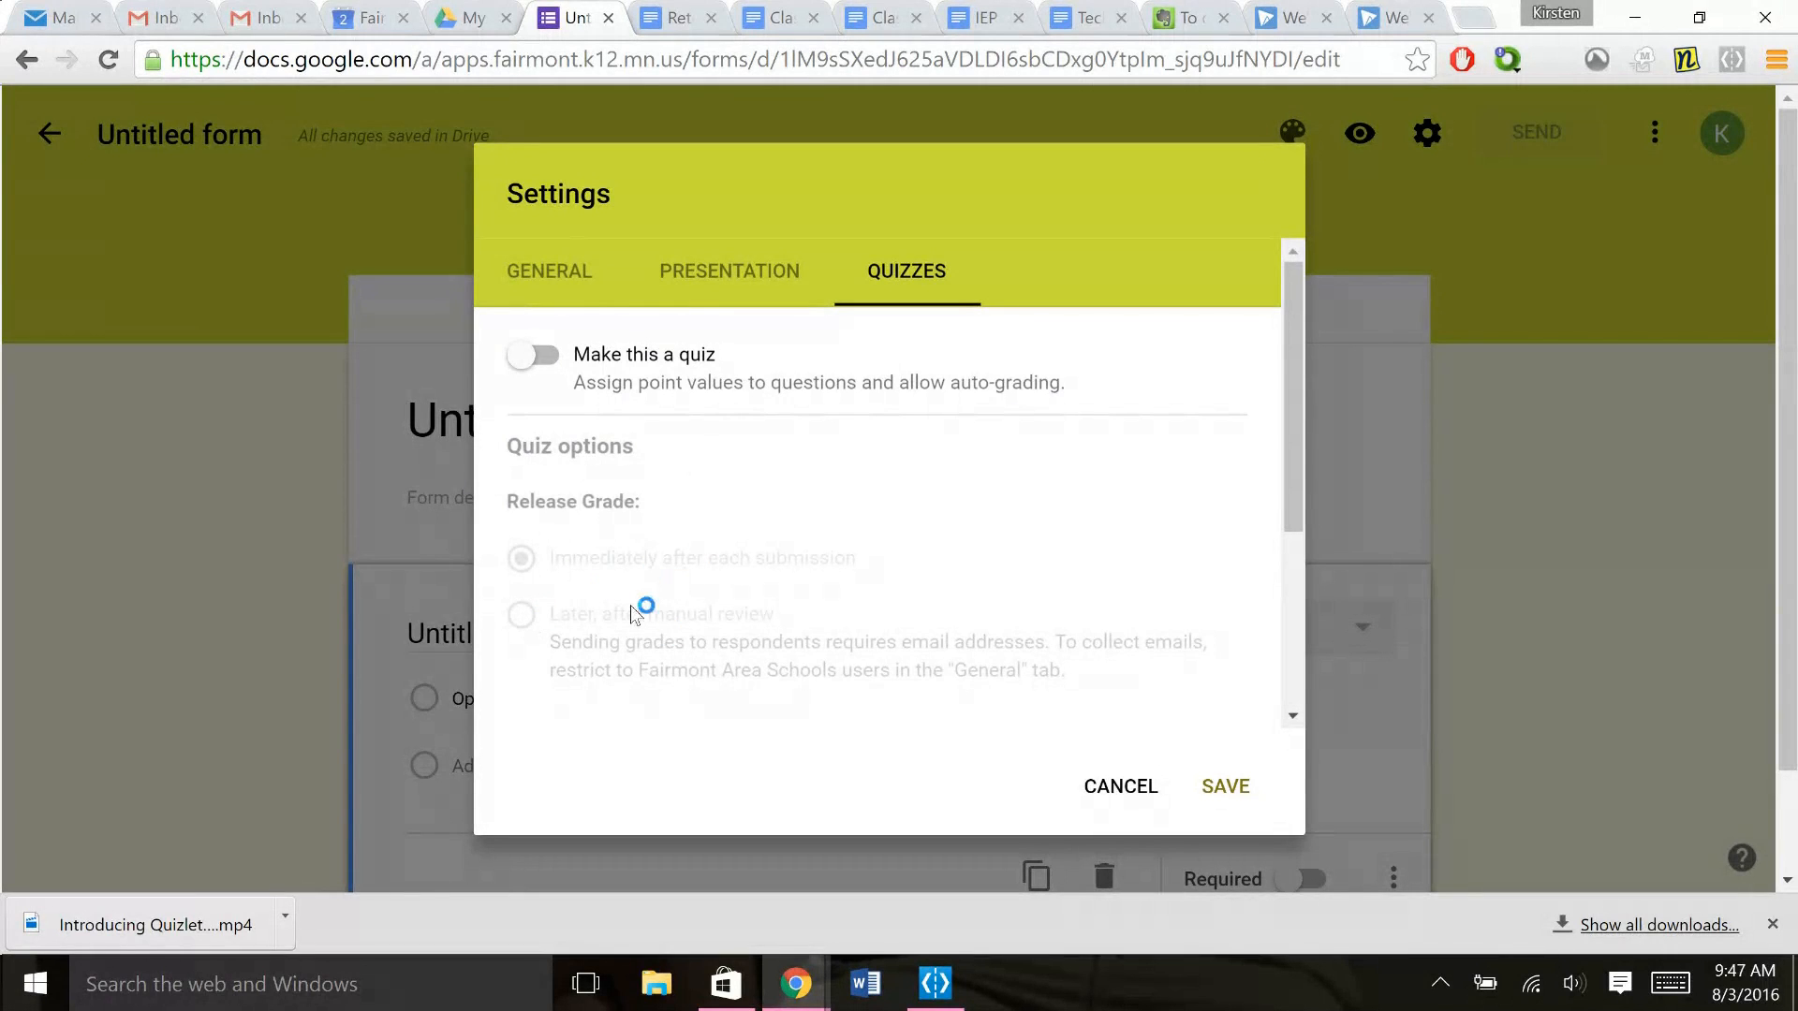
{"action": "left_click", "coordinate": [553, 298]}
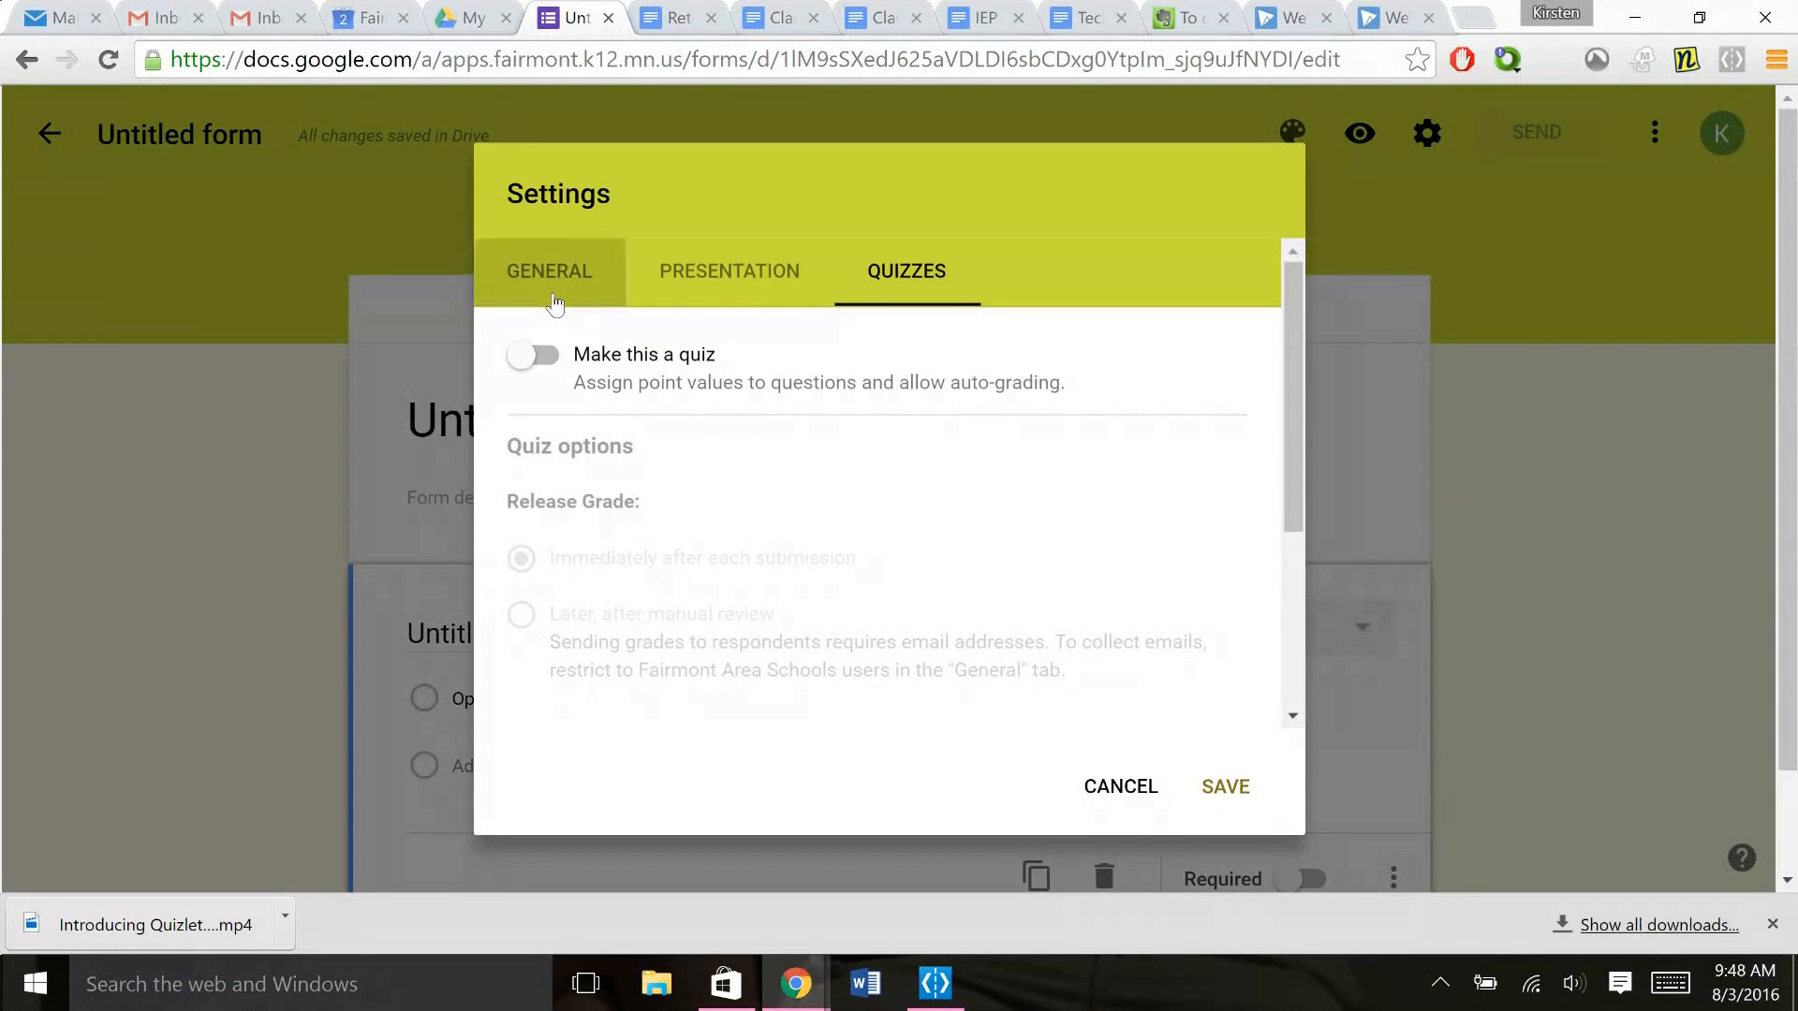
{"action": "left_click", "coordinate": [1114, 794]}
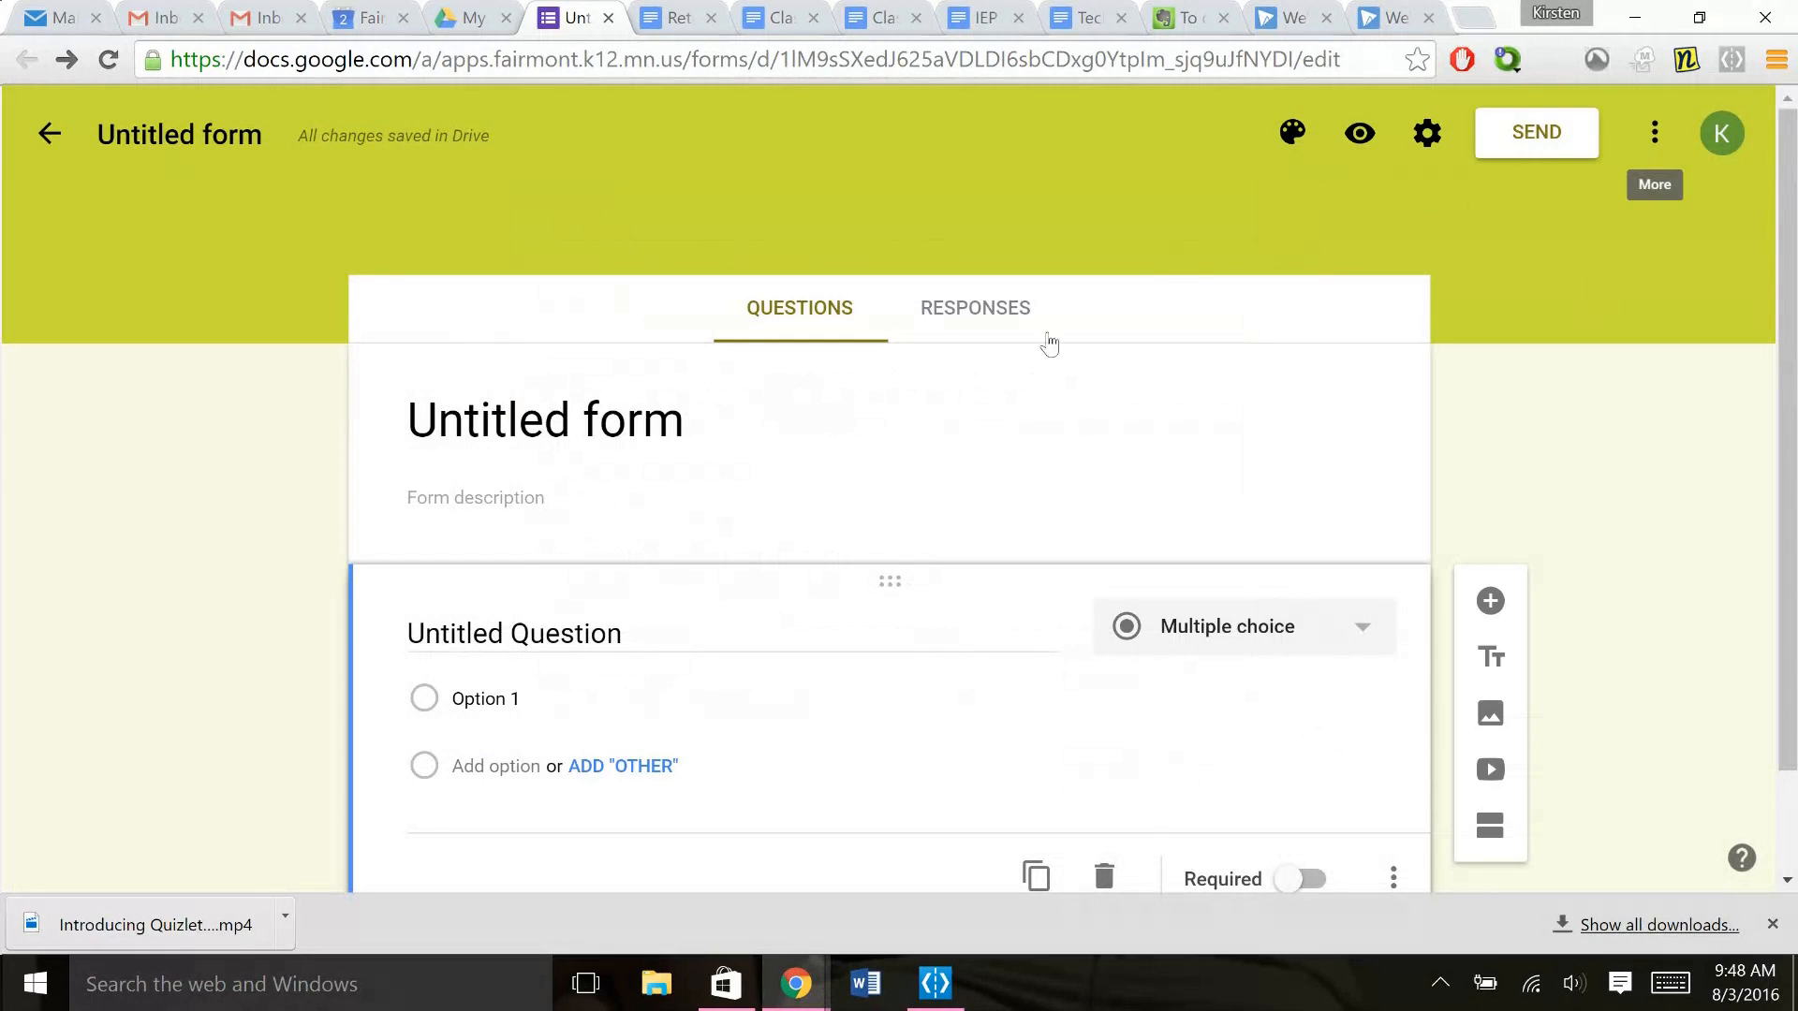
Replace the form's placeholder title with Fractions
{"action": "left_click", "coordinate": [531, 420]}
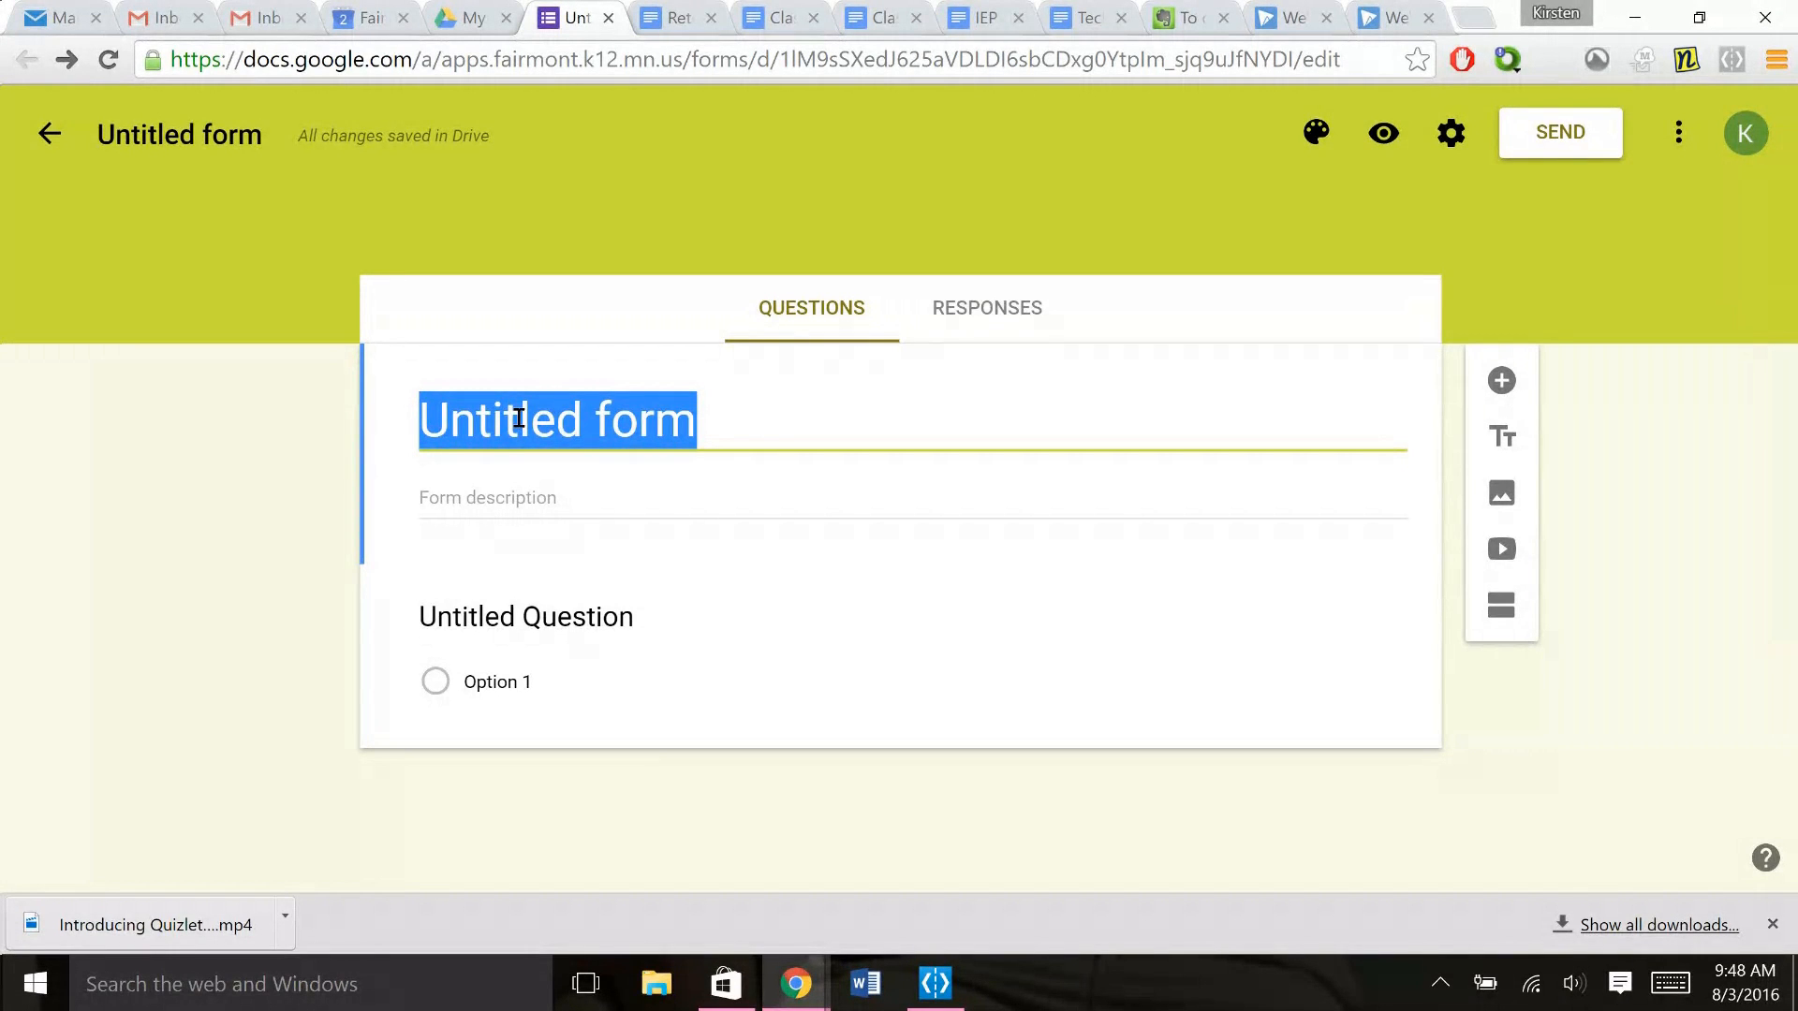
{"action": "type", "text": "Fractions"}
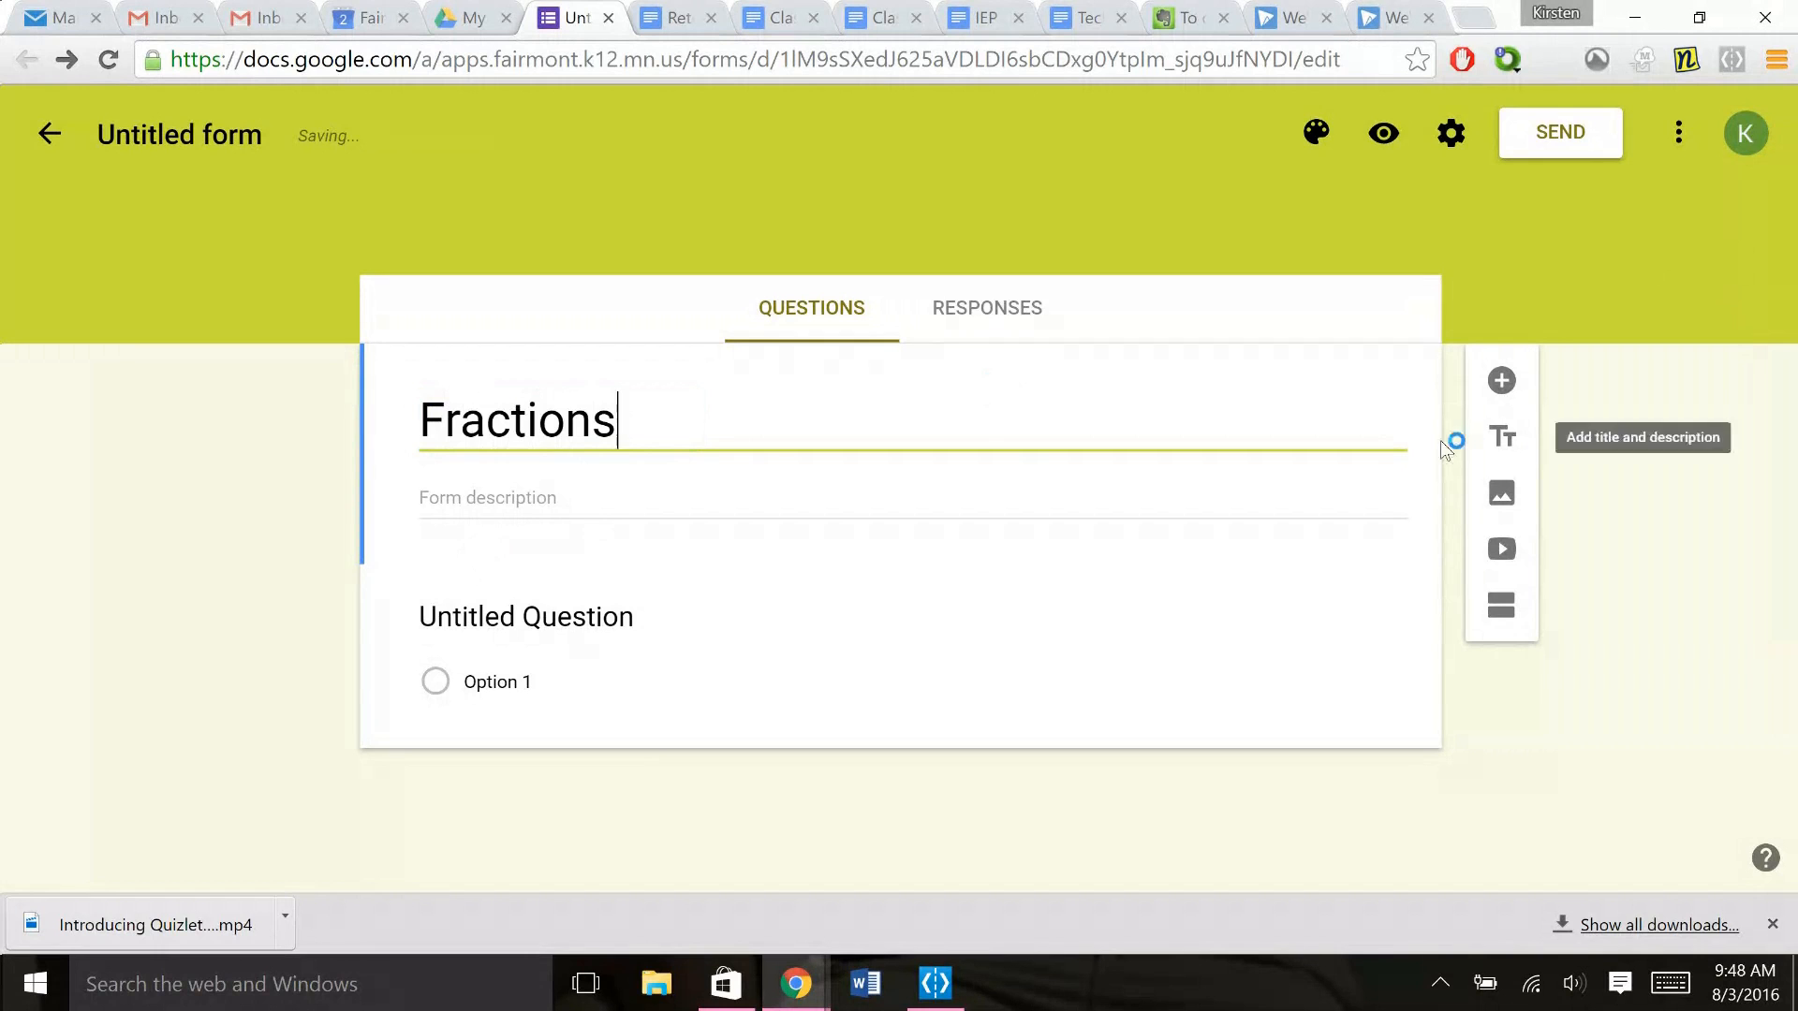
Review the question types available for the untitled first question
{"action": "left_click", "coordinate": [530, 620]}
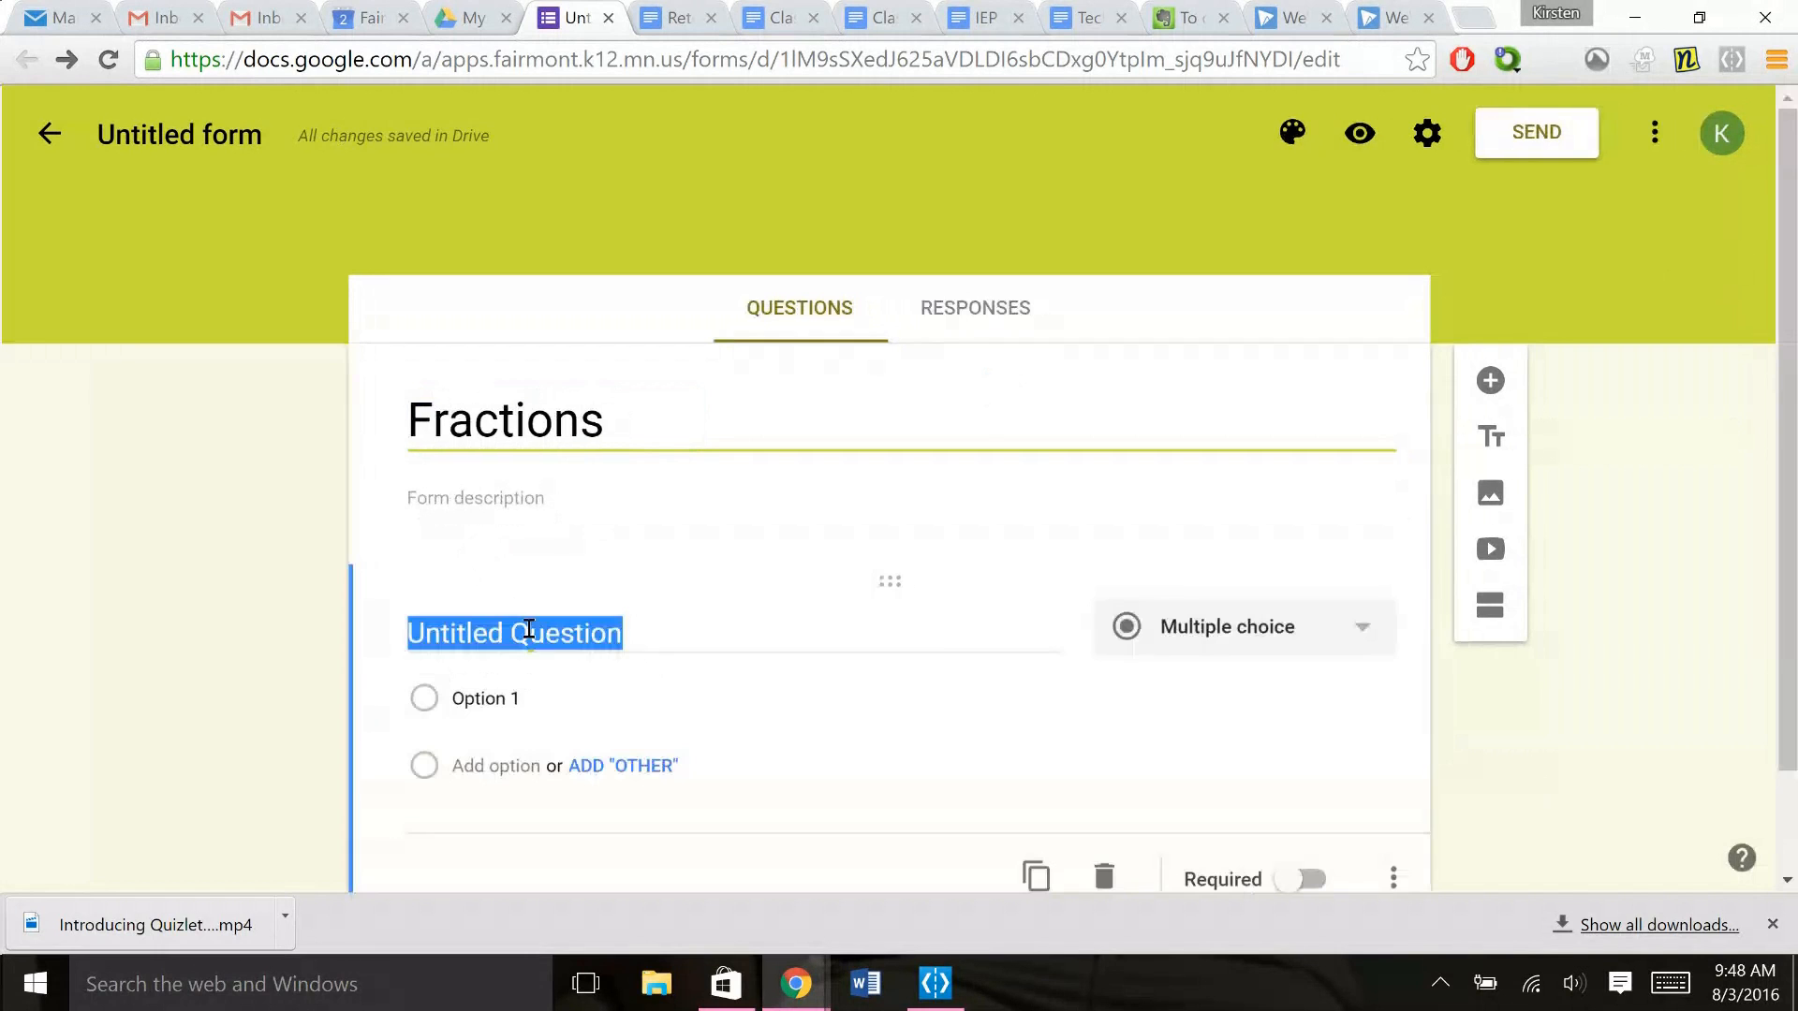
{"action": "left_click", "coordinate": [1161, 633]}
{"action": "scroll", "coordinate": [1794, 416], "scroll_direction": "down", "scroll_amount": 2}
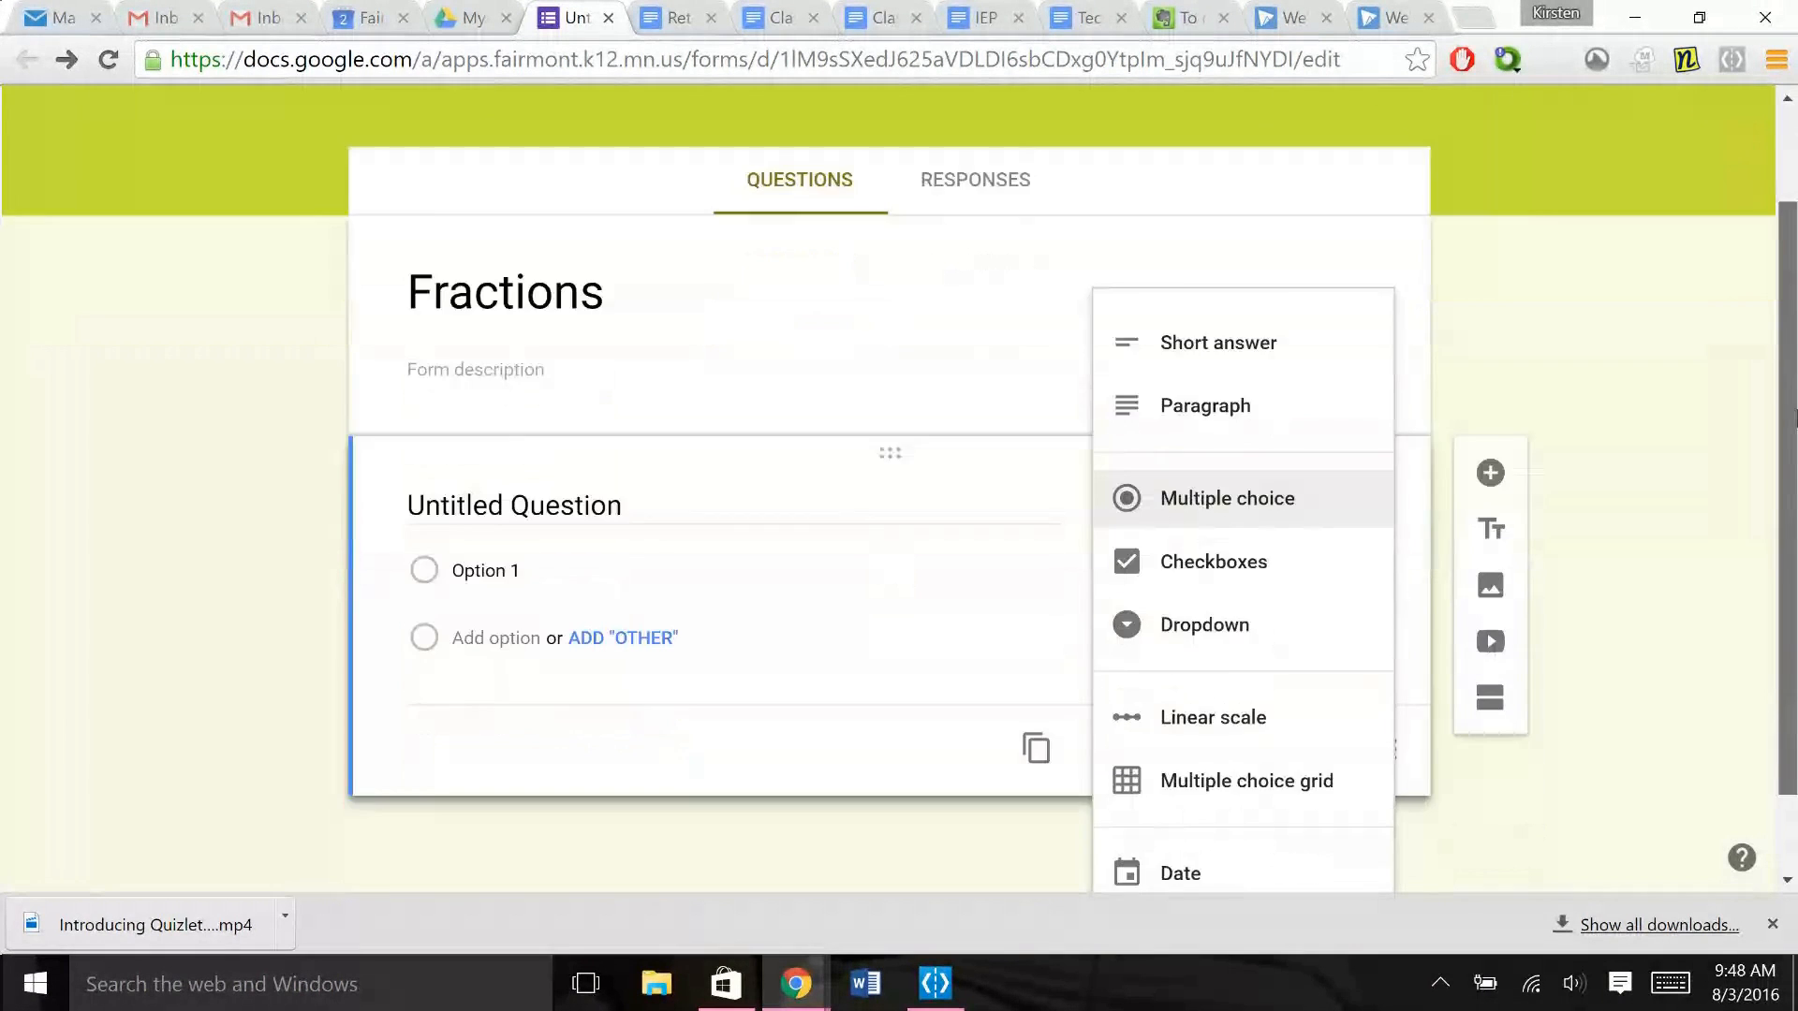
{"action": "scroll", "coordinate": [1794, 417], "scroll_direction": "down", "scroll_amount": 1}
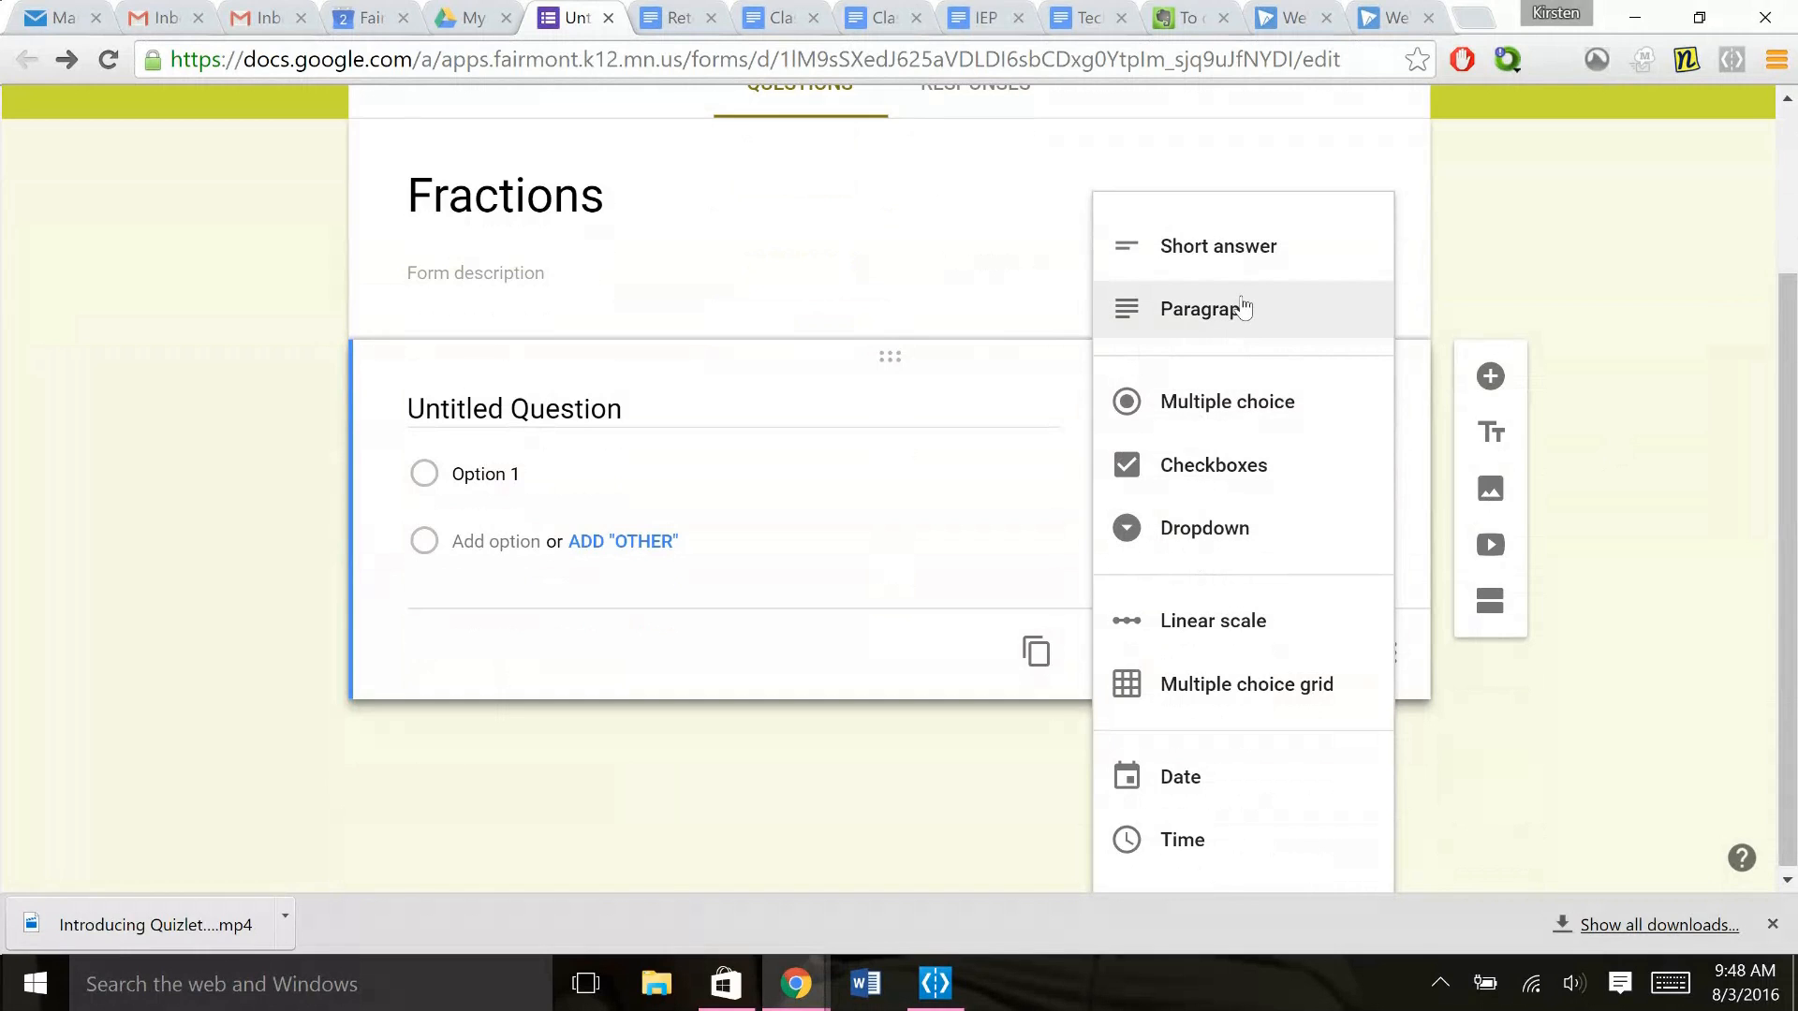
Enter 1/2 + 1/2 as the text of the first multiple choice question
{"action": "left_click", "coordinate": [495, 413]}
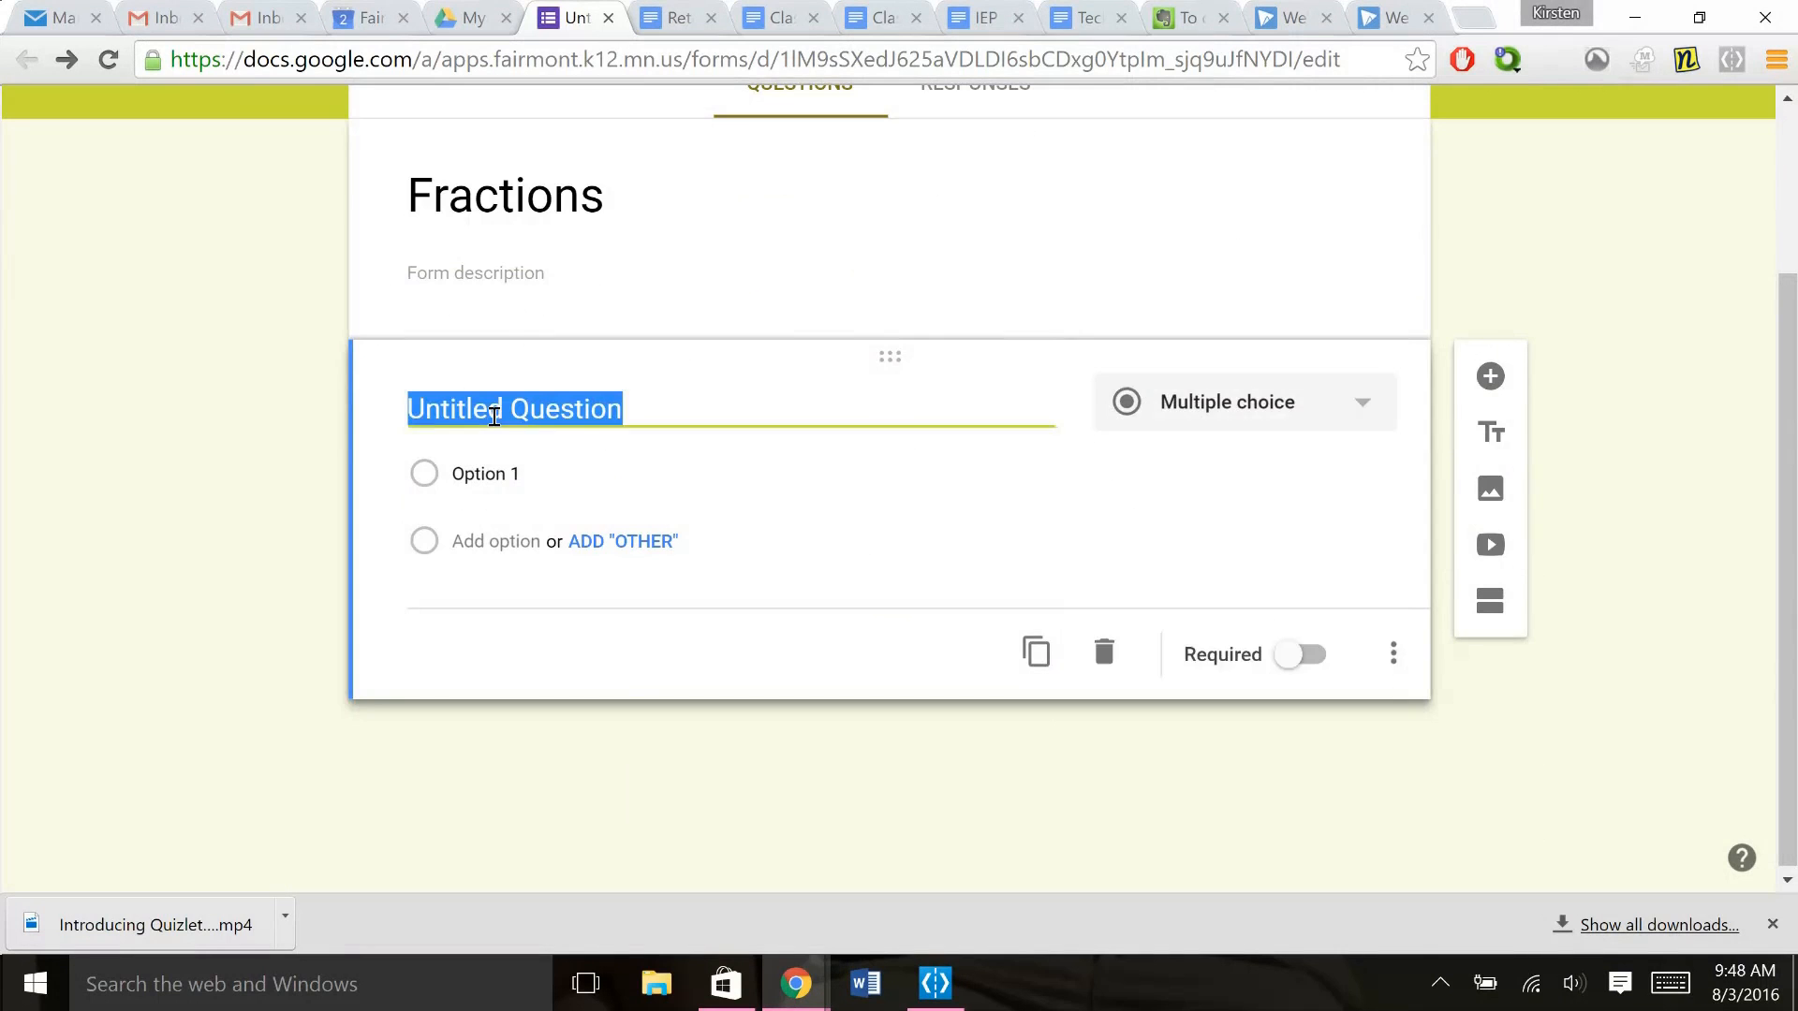
{"action": "type", "text": "1/2"}
{"action": "key", "text": "Home"}
{"action": "type", "text": "="}
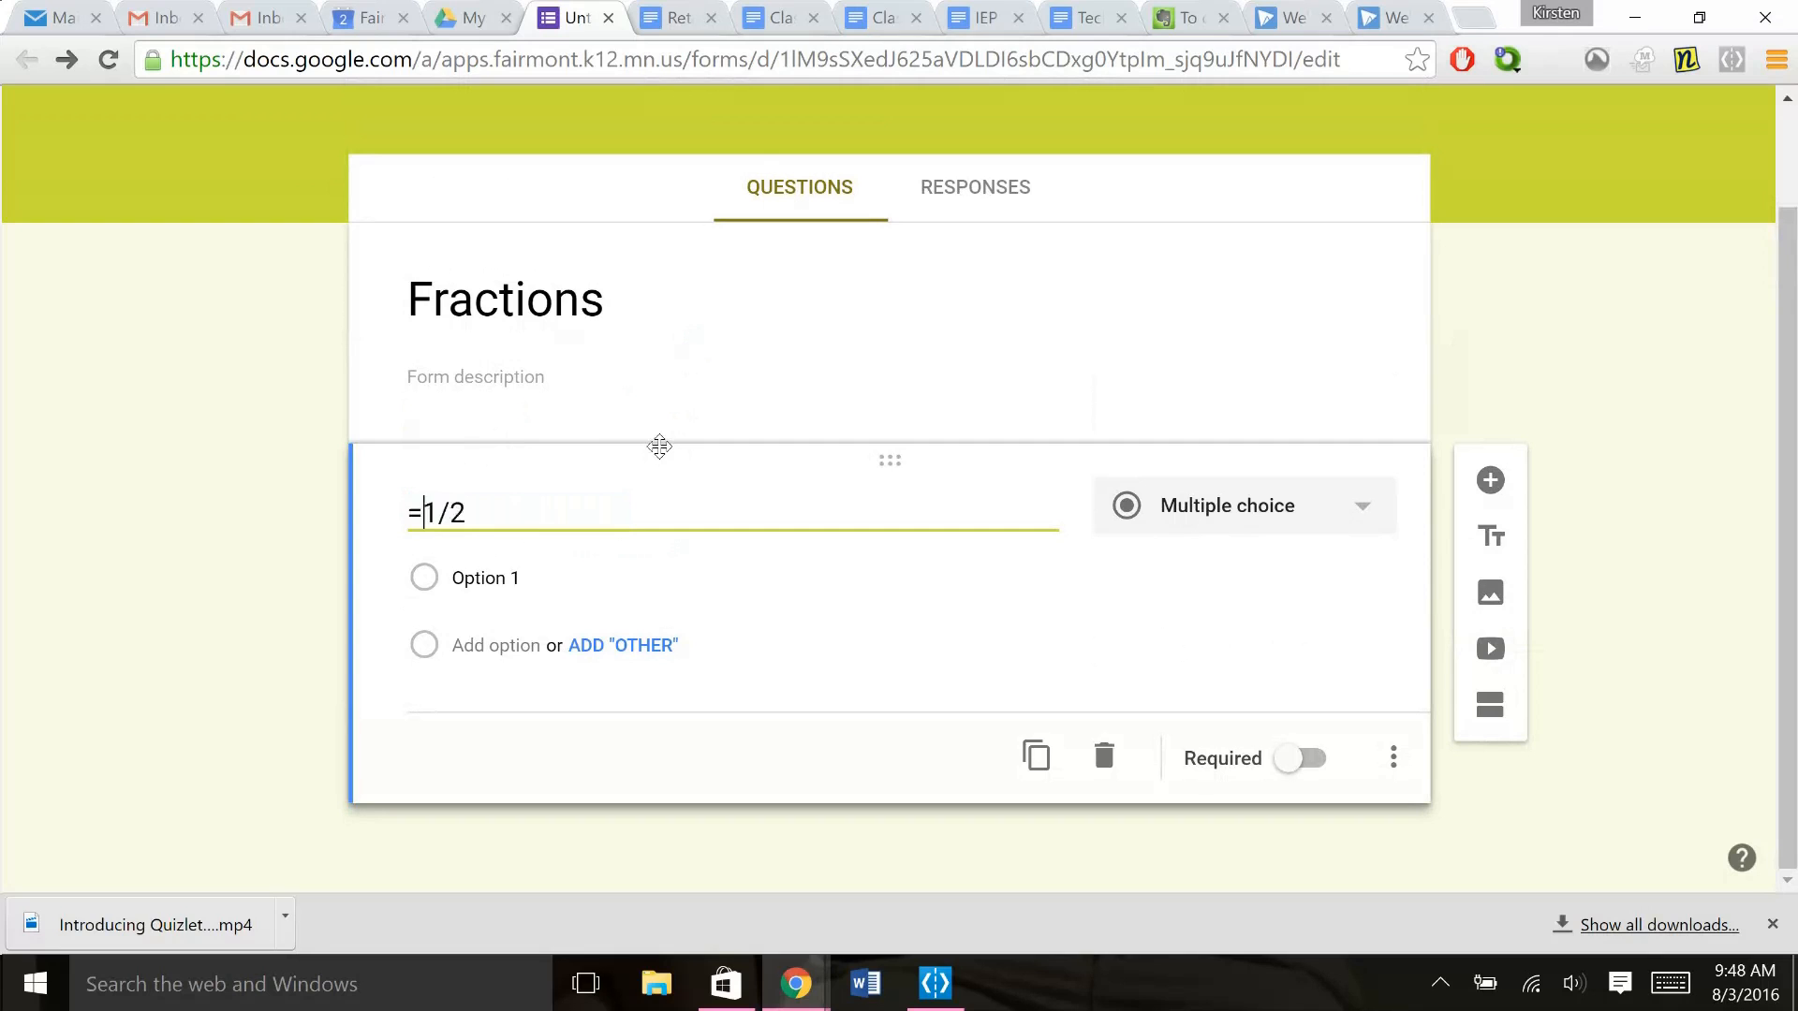
{"action": "key", "text": "BackSpace"}
{"action": "type", "text": "+ 1/2"}
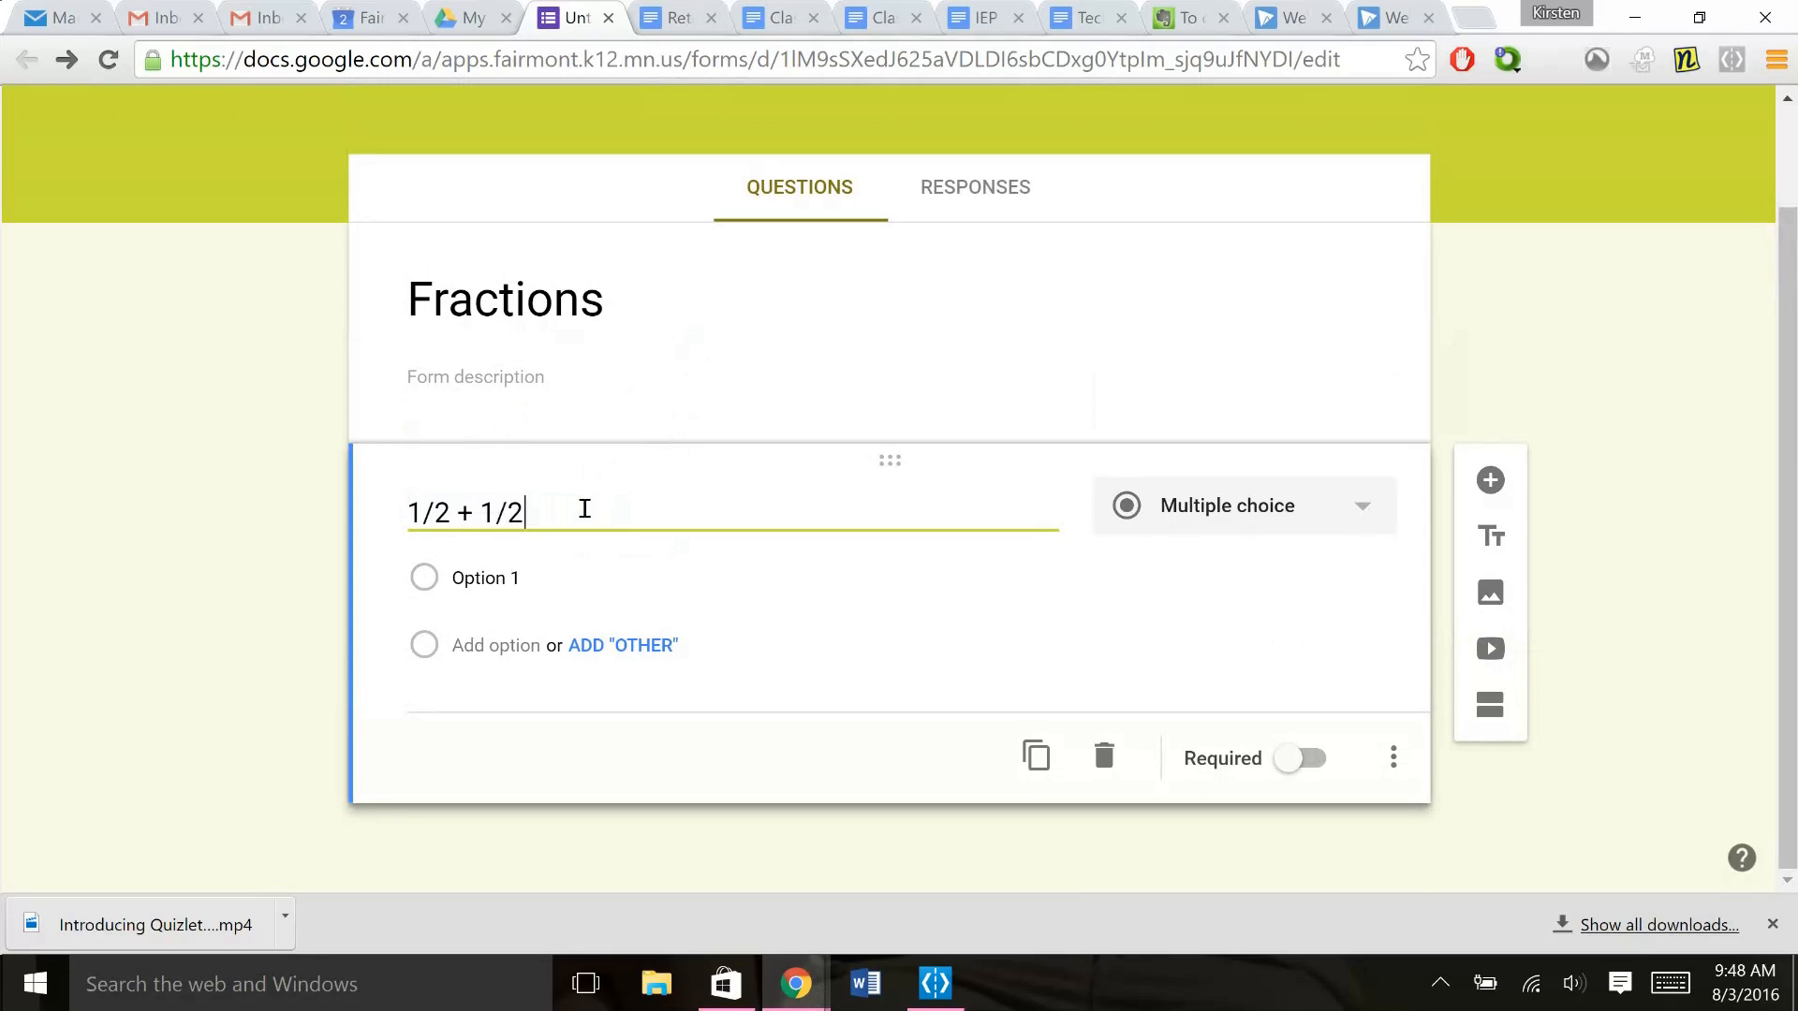
Give the 1/2 + 1/2 question four answer options: 1, 1/4, 1/2 and none of the above
{"action": "left_click", "coordinate": [509, 586]}
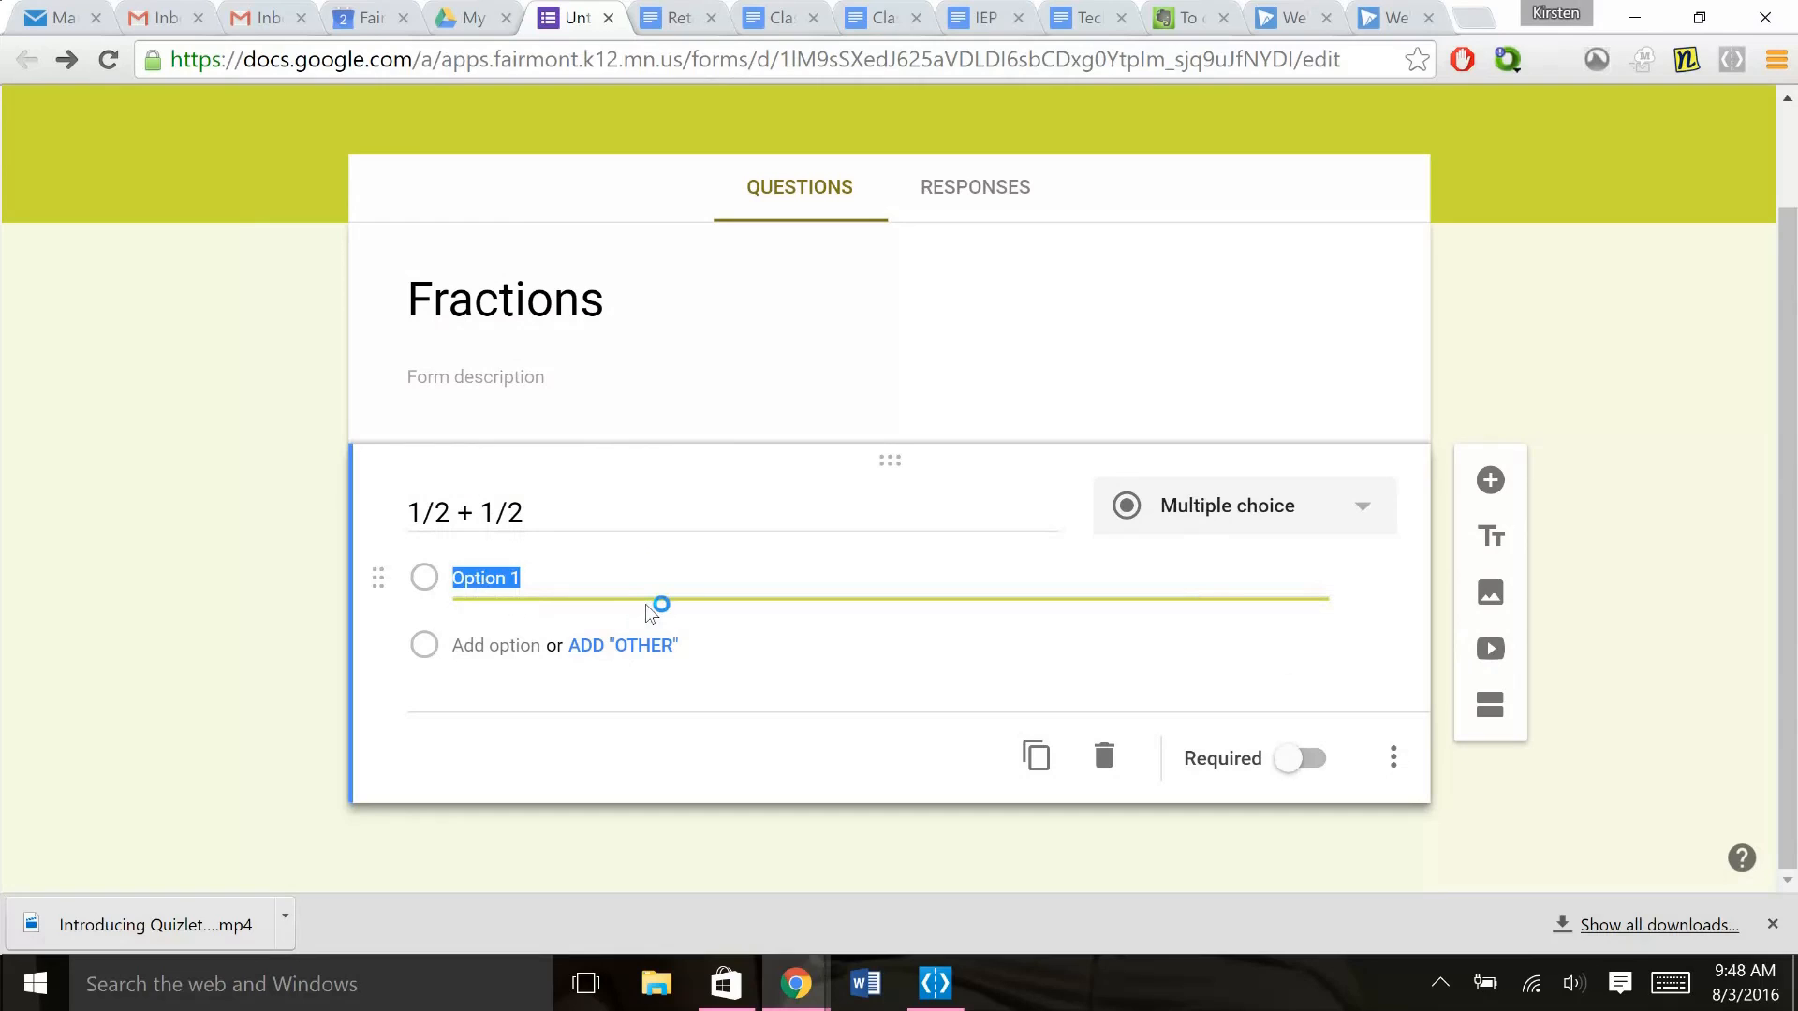
{"action": "type", "text": "1"}
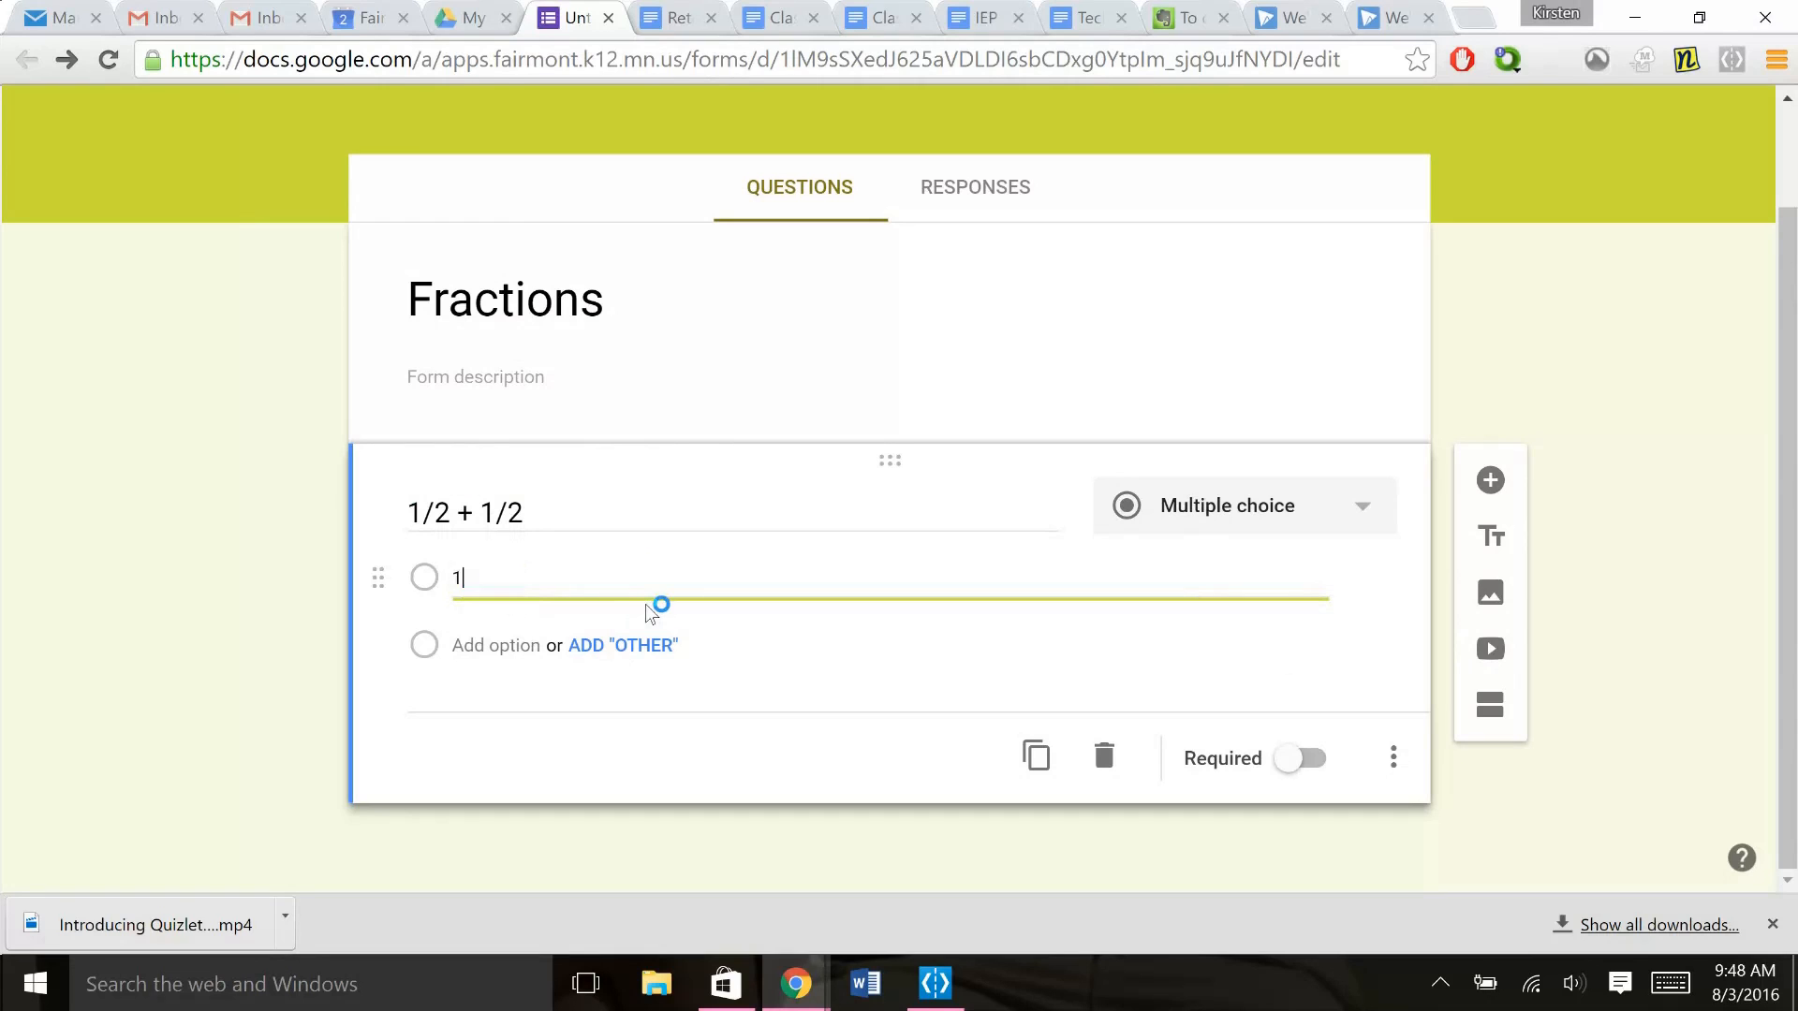
{"action": "left_click", "coordinate": [509, 646]}
{"action": "type", "text": "14"}
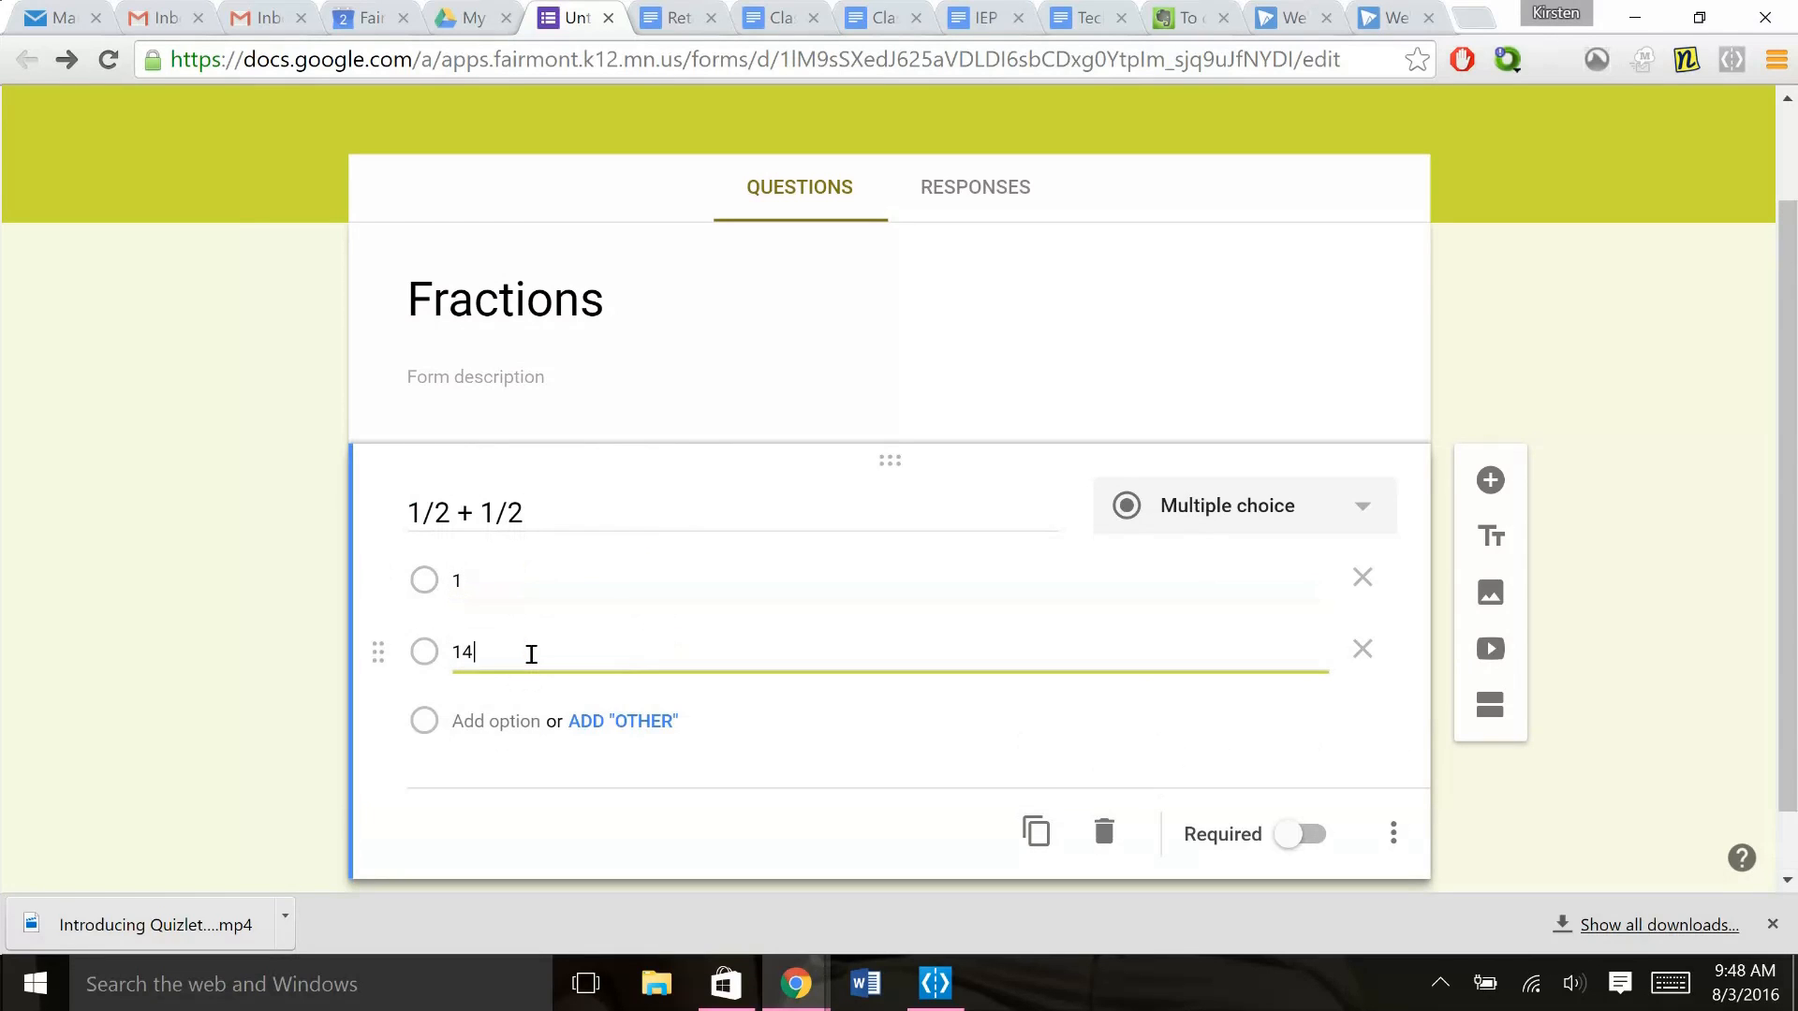
{"action": "key", "text": "BackSpace"}
{"action": "type", "text": "/4"}
{"action": "left_click", "coordinate": [498, 720]}
{"action": "type", "text": "1/2"}
{"action": "left_click", "coordinate": [462, 791]}
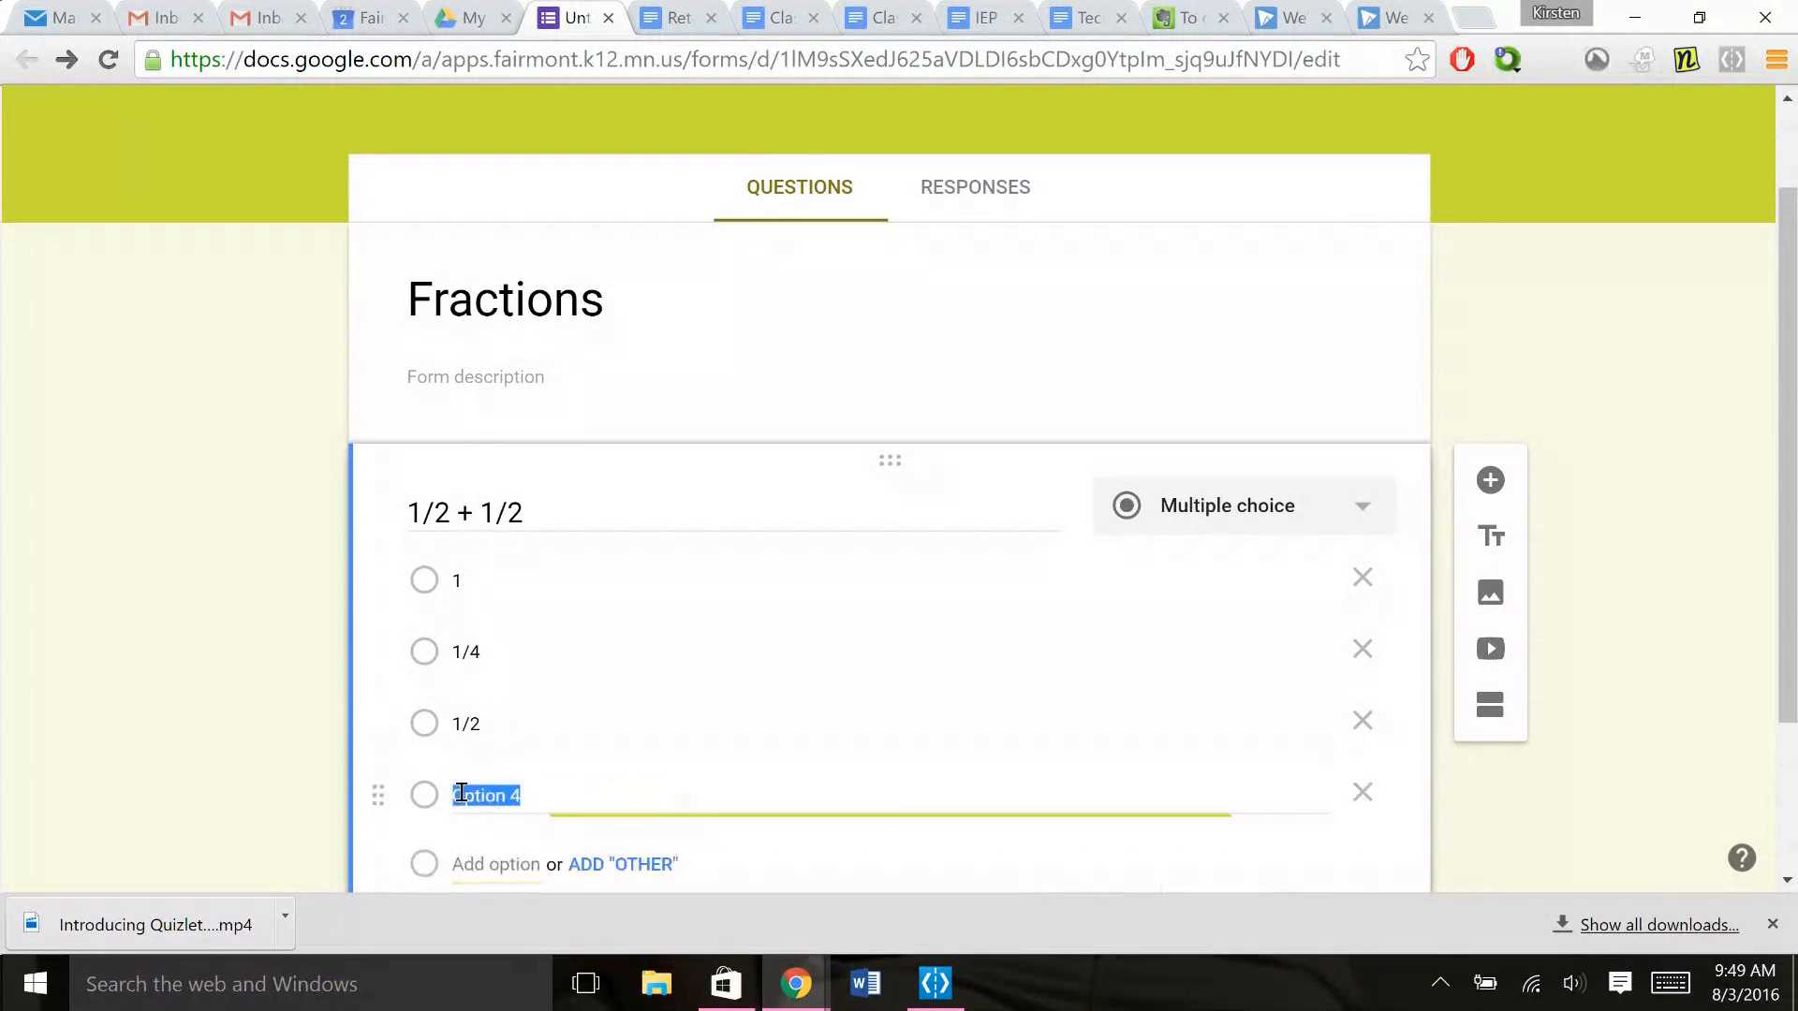
{"action": "type", "text": "none of the a"}
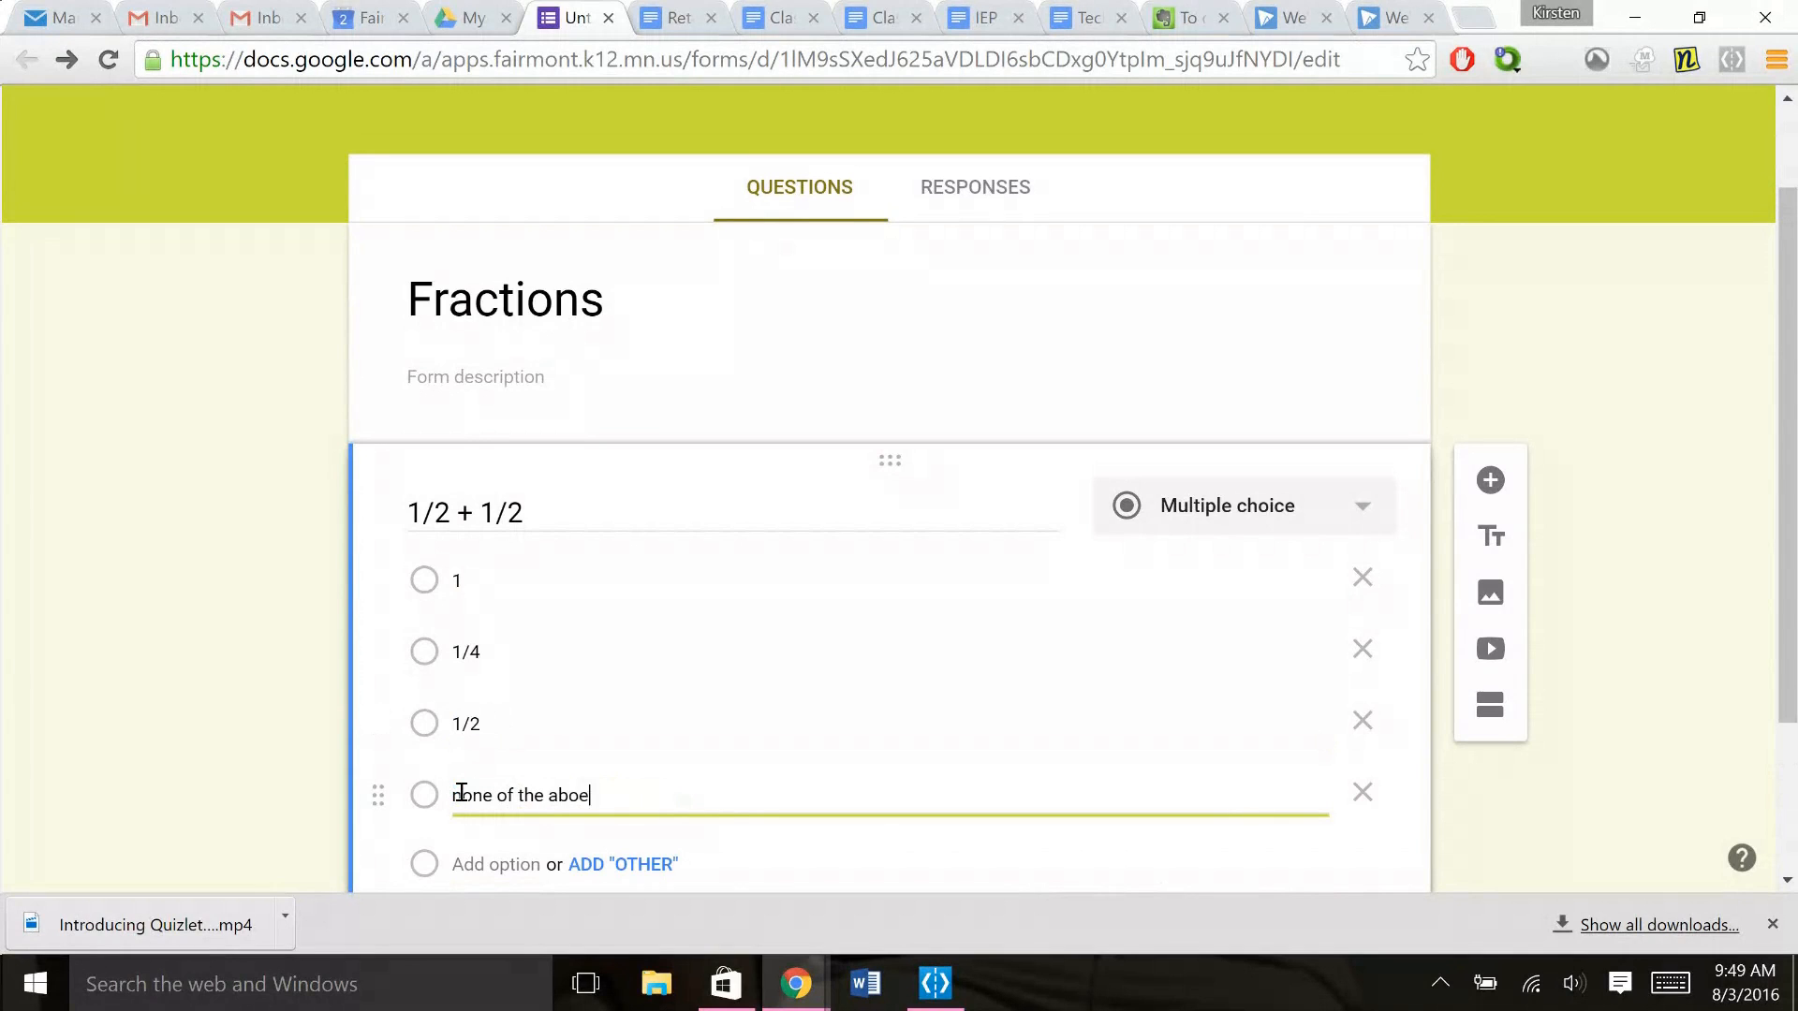
{"action": "type", "text": "bove"}
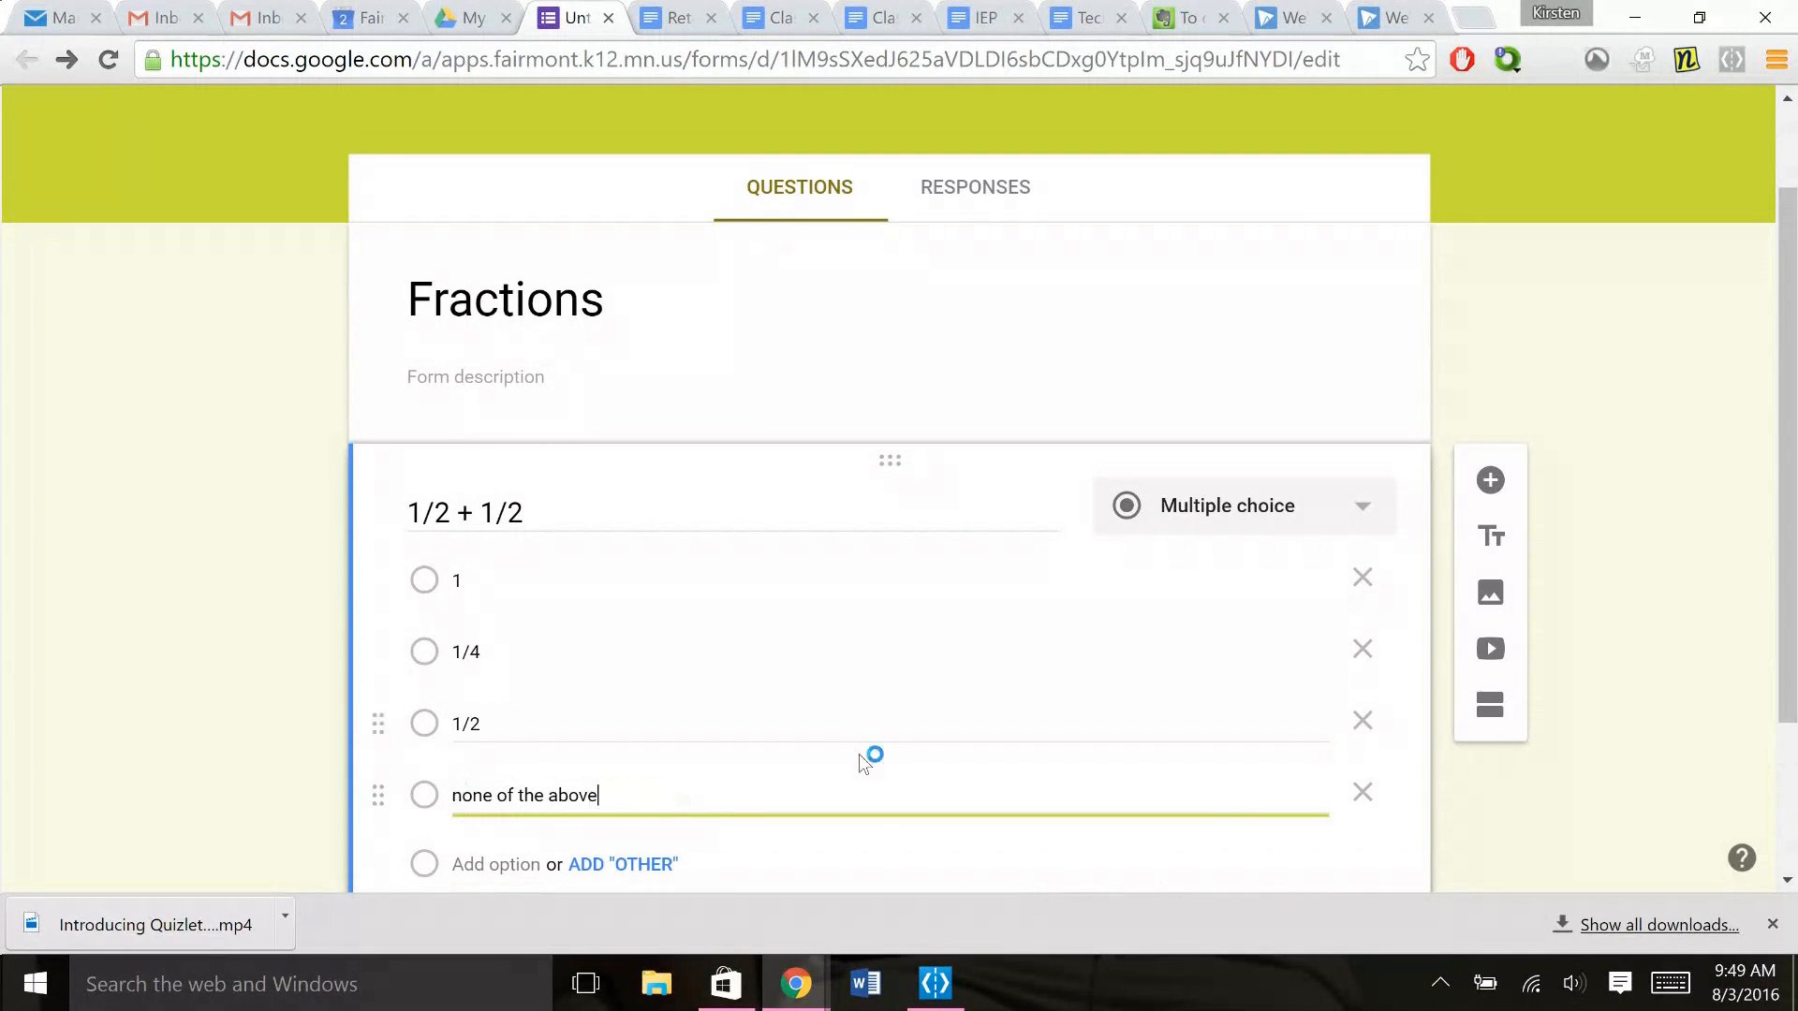
Duplicate the 1/2 + 1/2 question and change the copy's question text to 1/4 + 1/2
{"action": "scroll", "coordinate": [1596, 484], "scroll_direction": "down", "scroll_amount": 2}
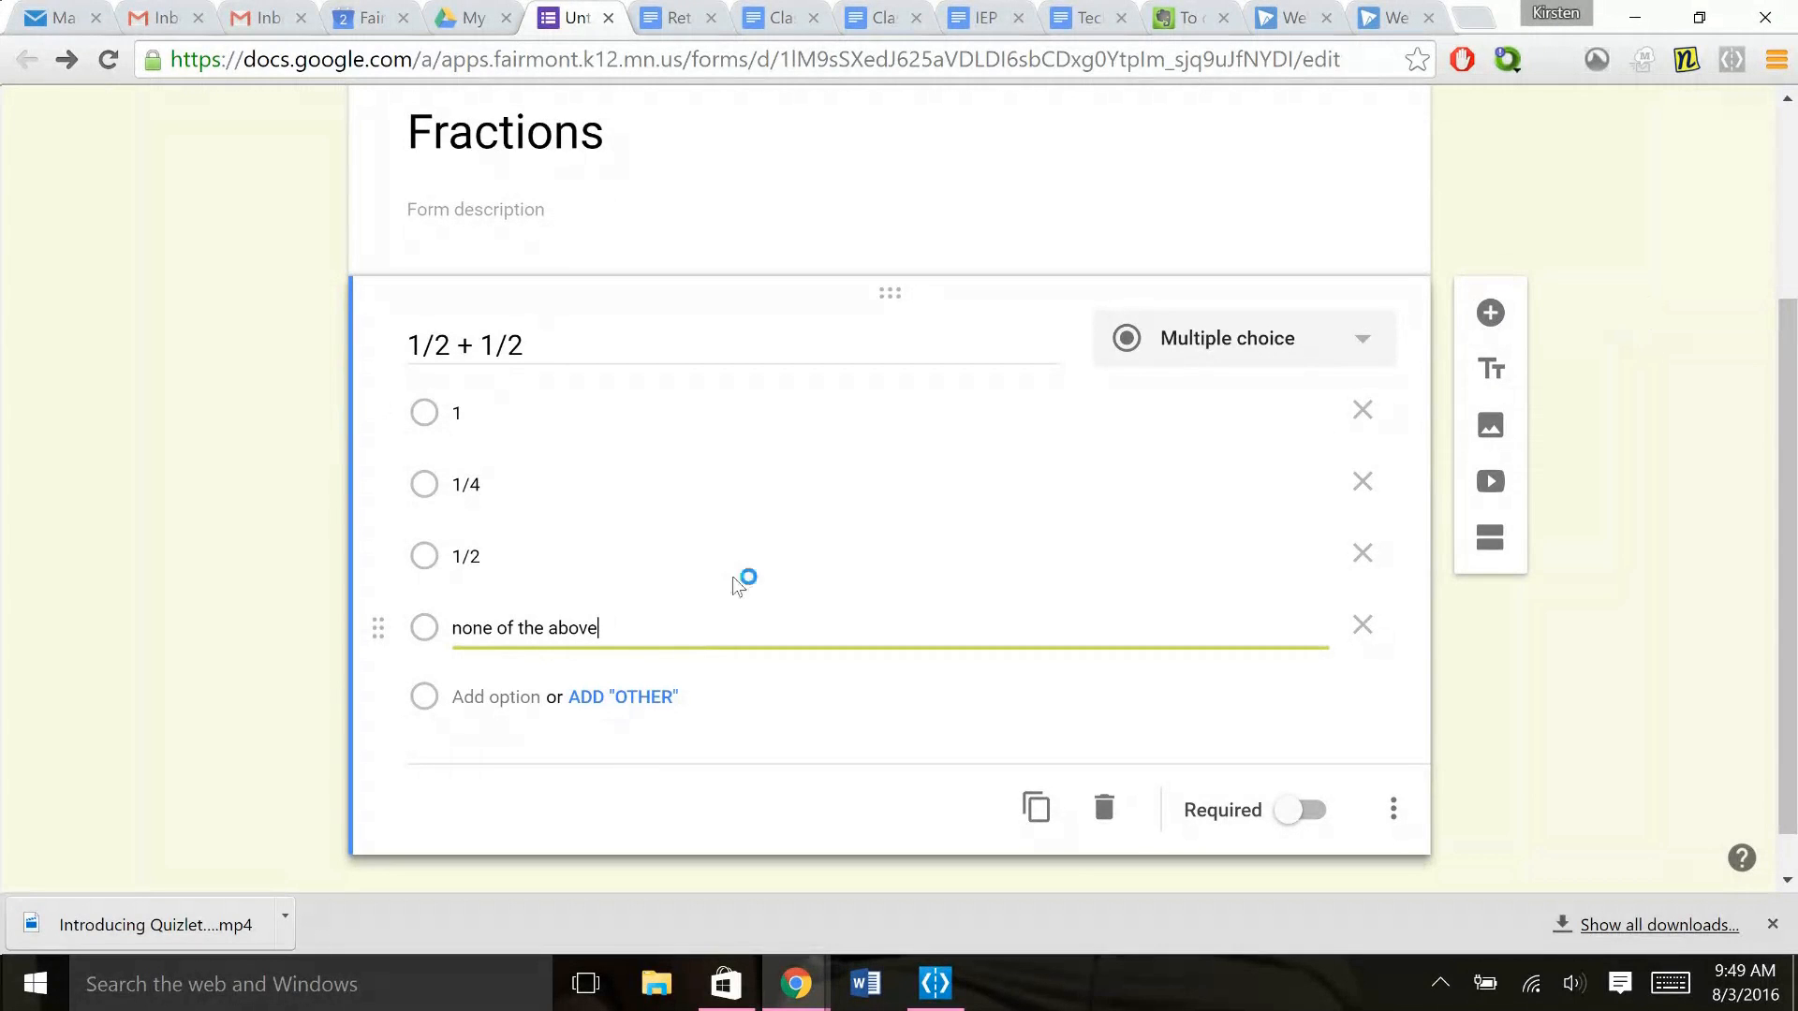
{"action": "left_click", "coordinate": [613, 622]}
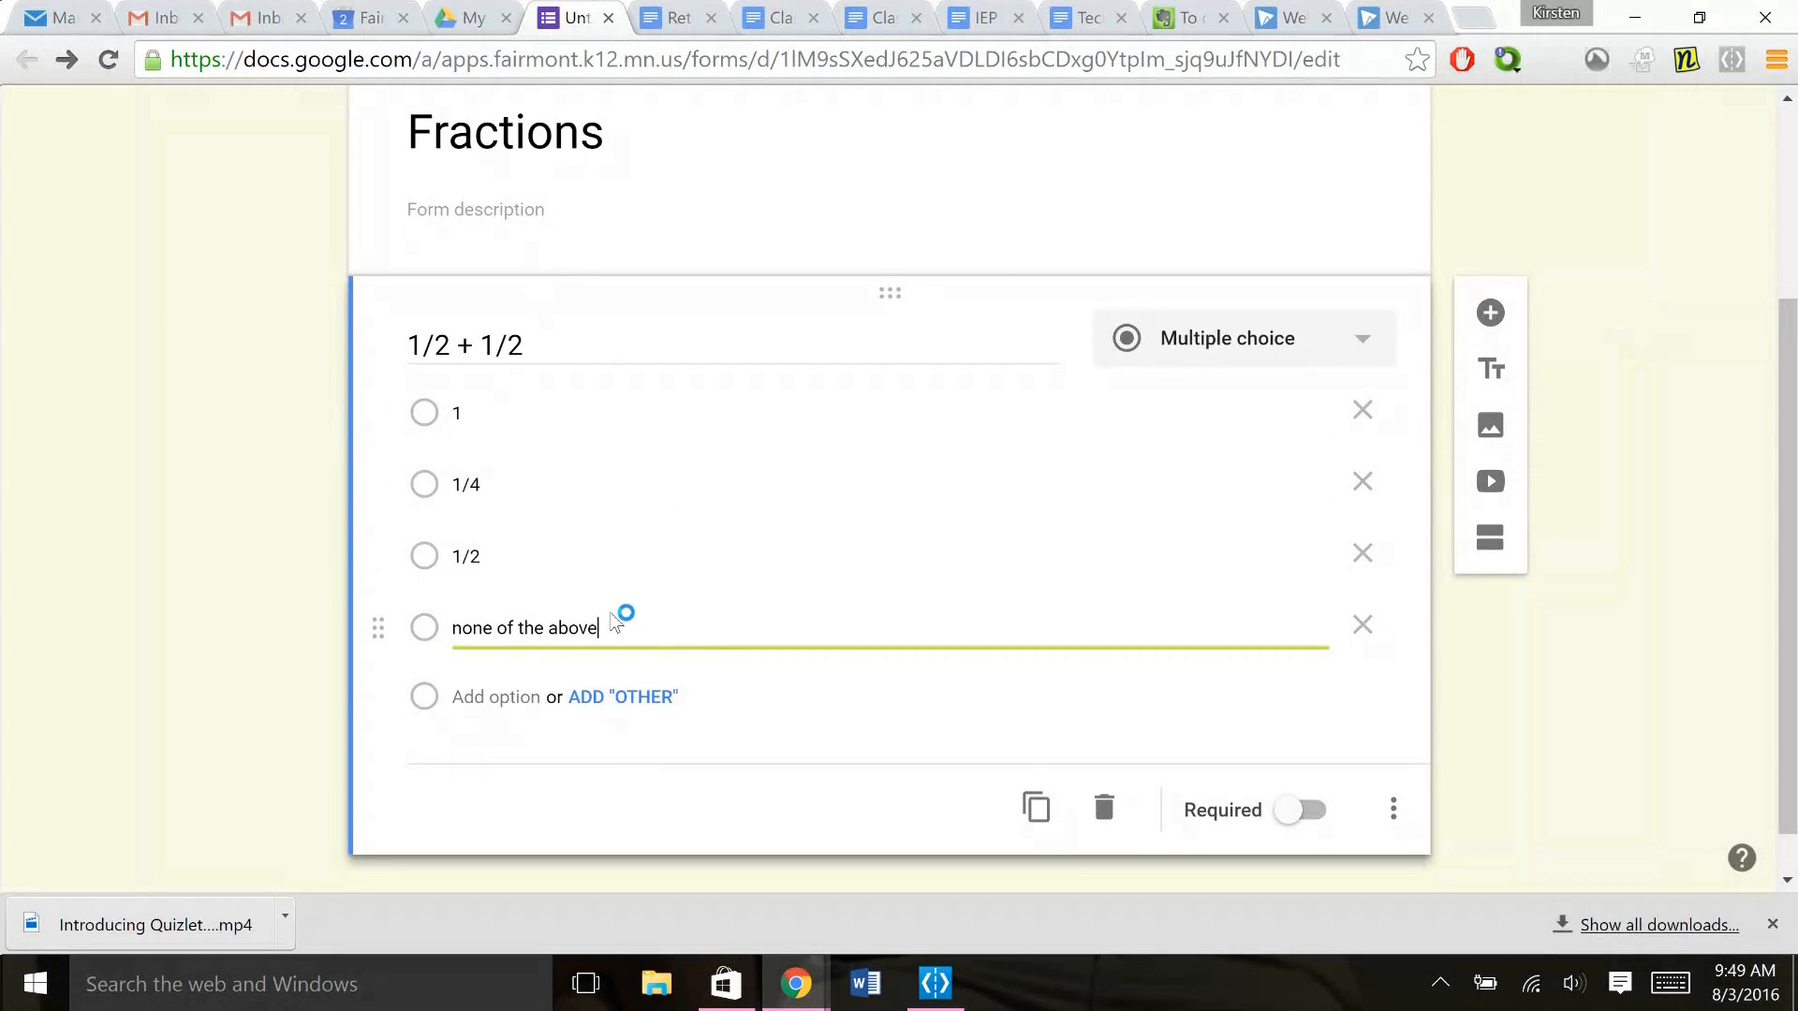
{"action": "left_click", "coordinate": [1034, 809]}
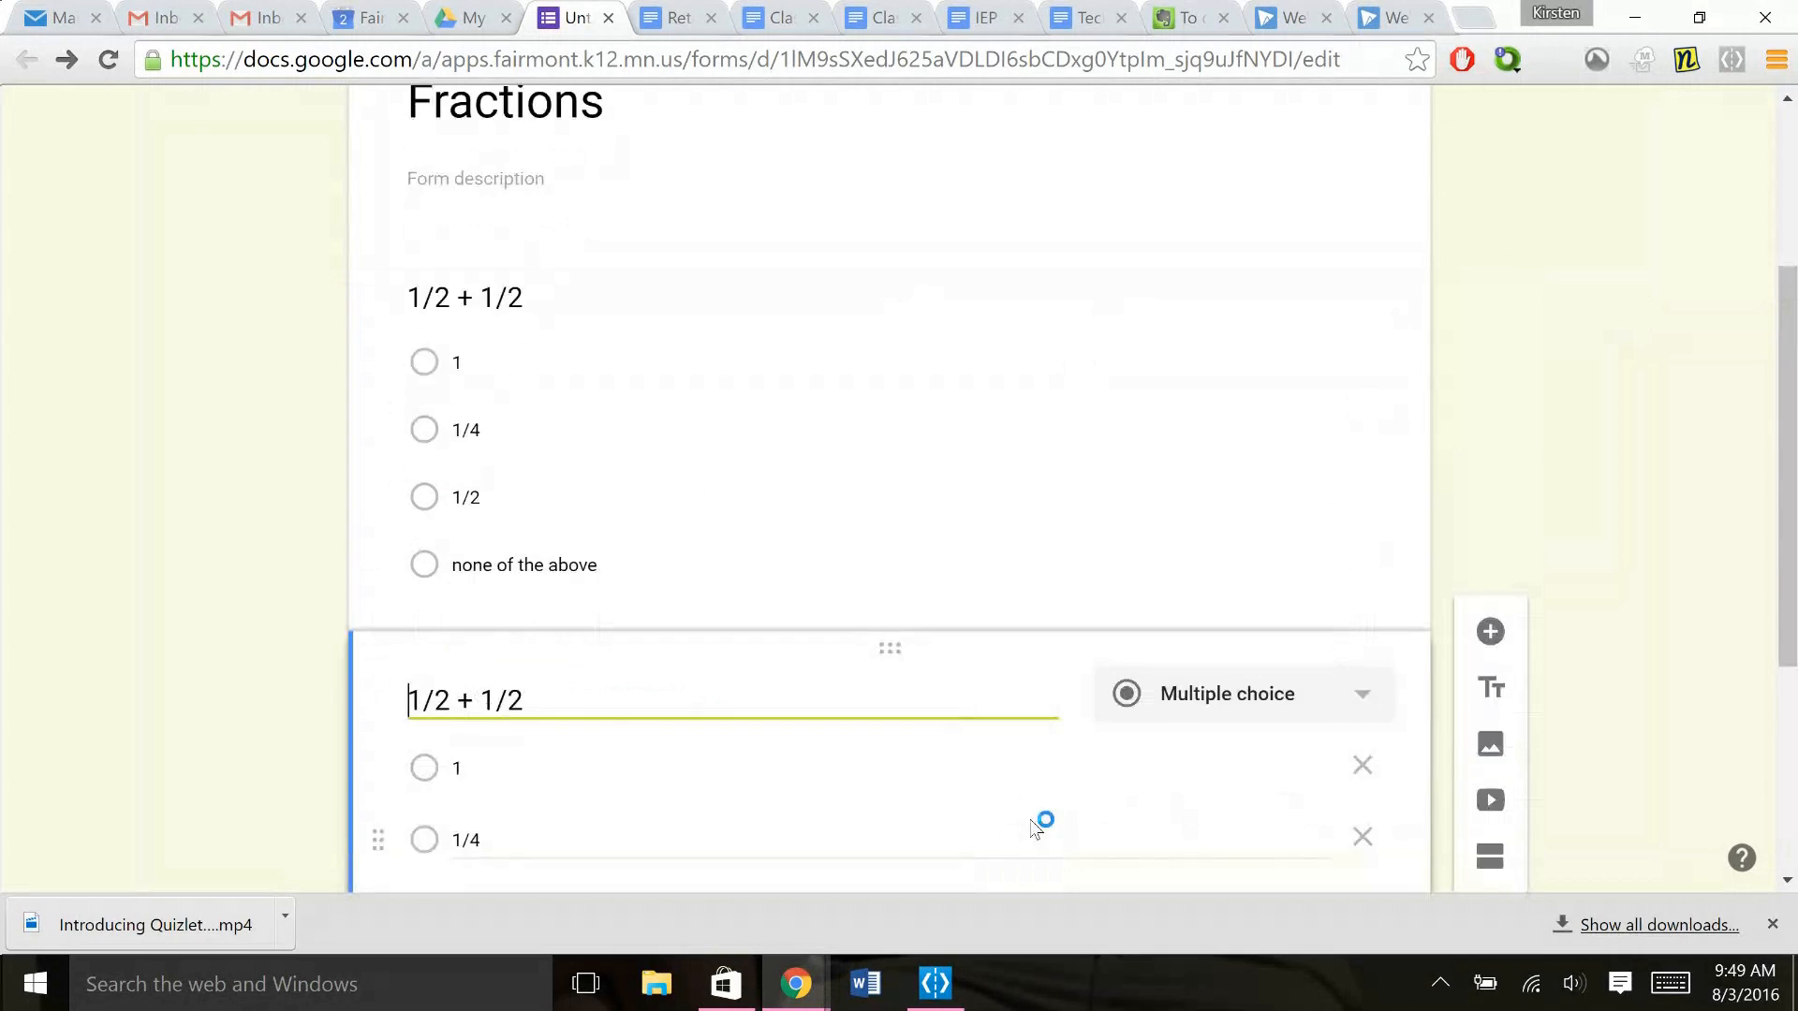
{"action": "key", "text": "BackSpace"}
{"action": "type", "text": "4"}
Change the second answer option of the 1/4 + 1/2 question to 3/4
{"action": "left_click", "coordinate": [459, 768]}
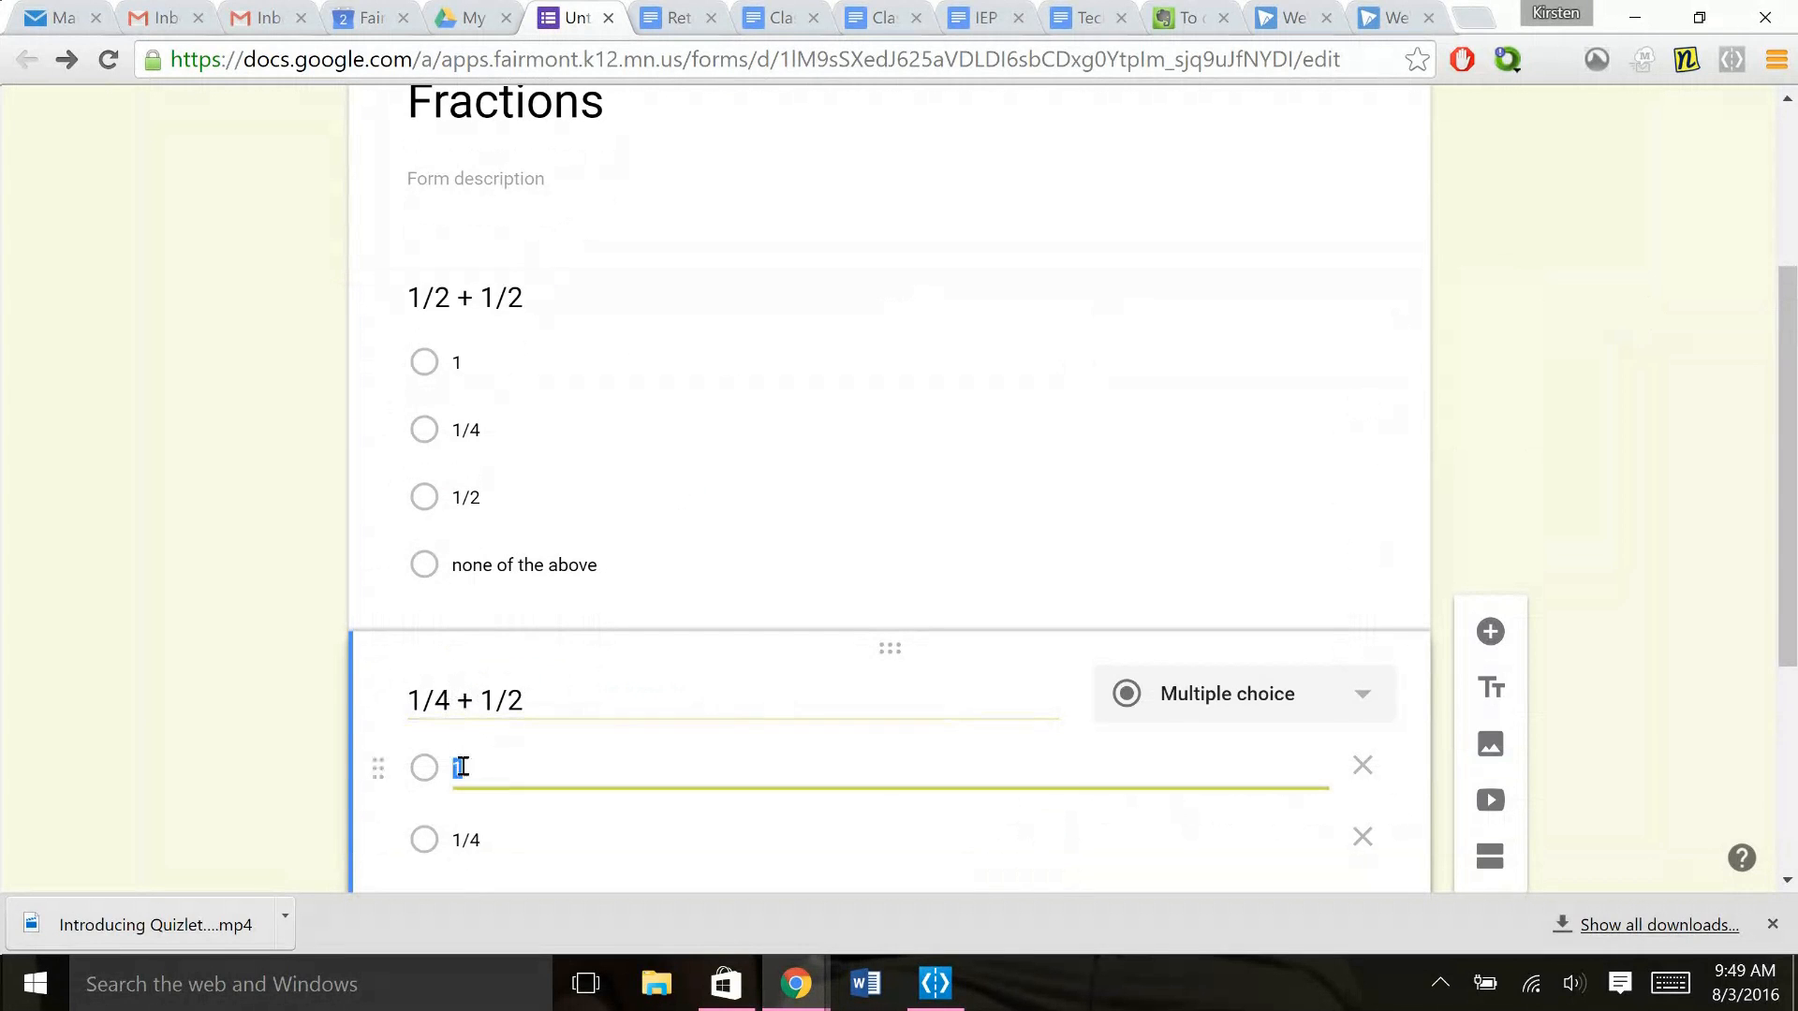
{"action": "left_click", "coordinate": [496, 846]}
{"action": "left_click", "coordinate": [495, 846]}
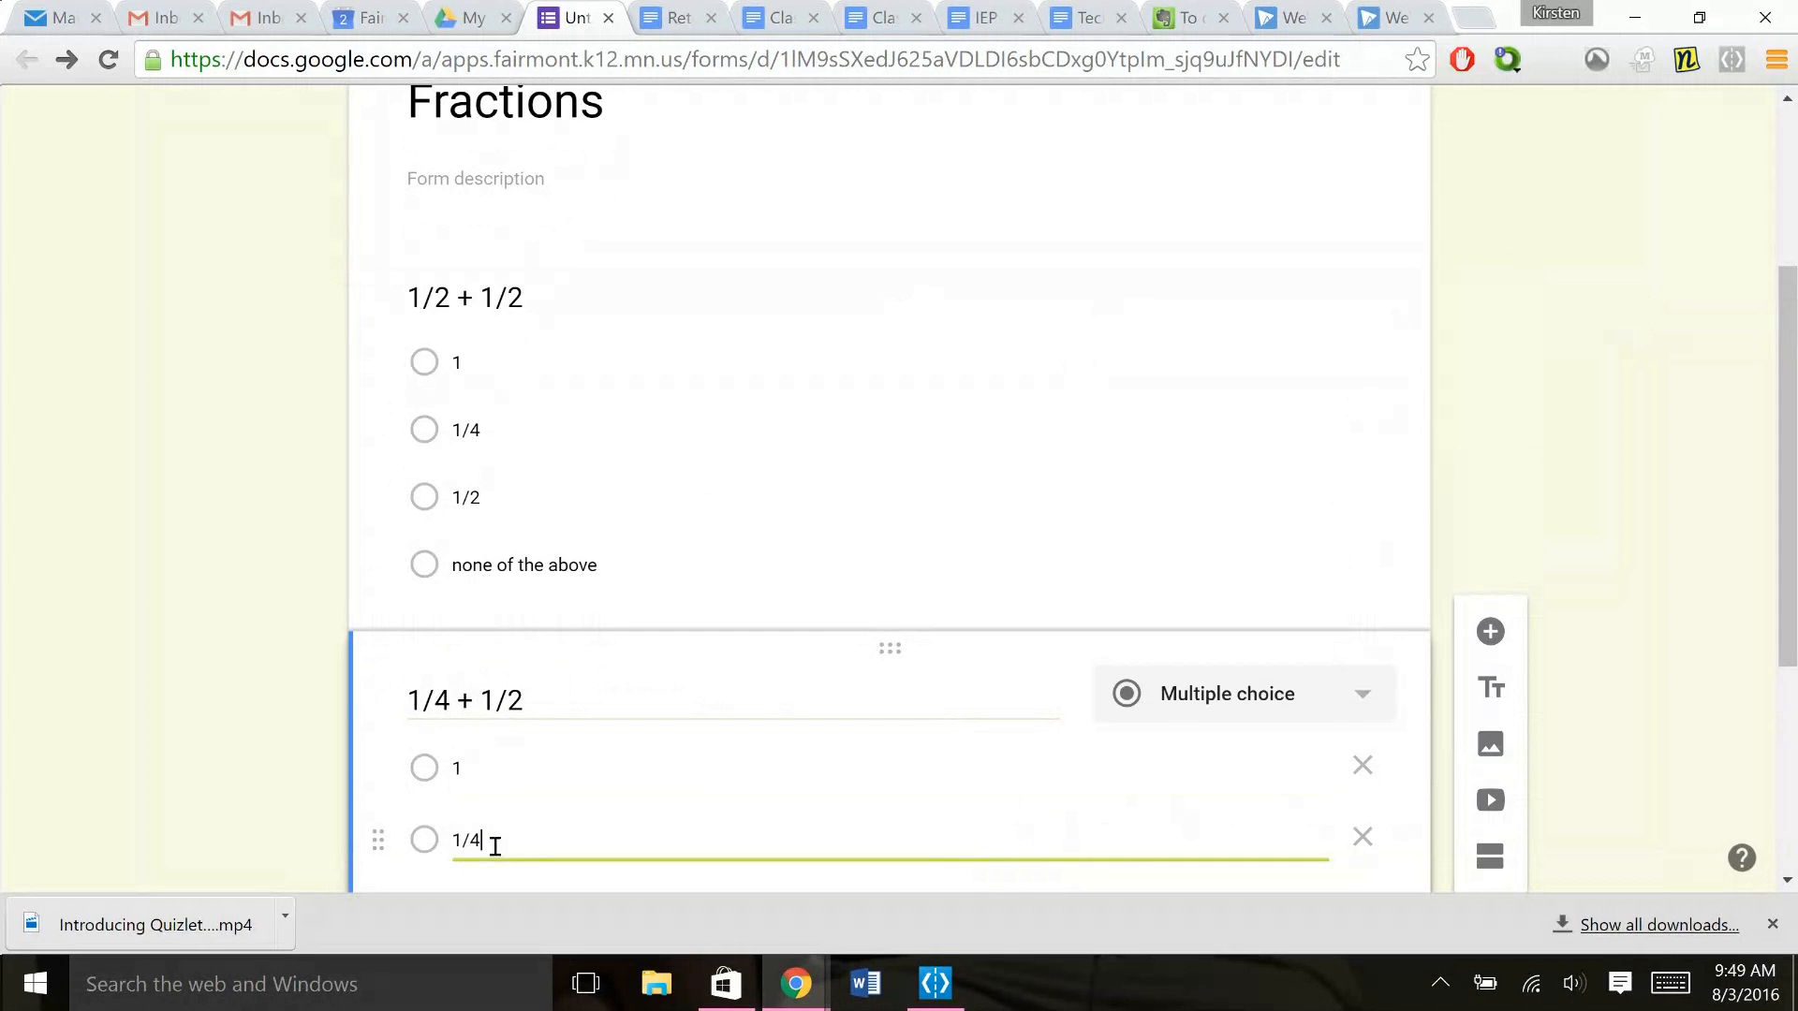
{"action": "type", "text": "3/4"}
Make the 1/2 + 1/2 question required
{"action": "left_click_drag", "start_coordinate": [1788, 487], "coordinate": [1793, 628]}
{"action": "left_click", "coordinate": [773, 616]}
{"action": "left_click", "coordinate": [1292, 434]}
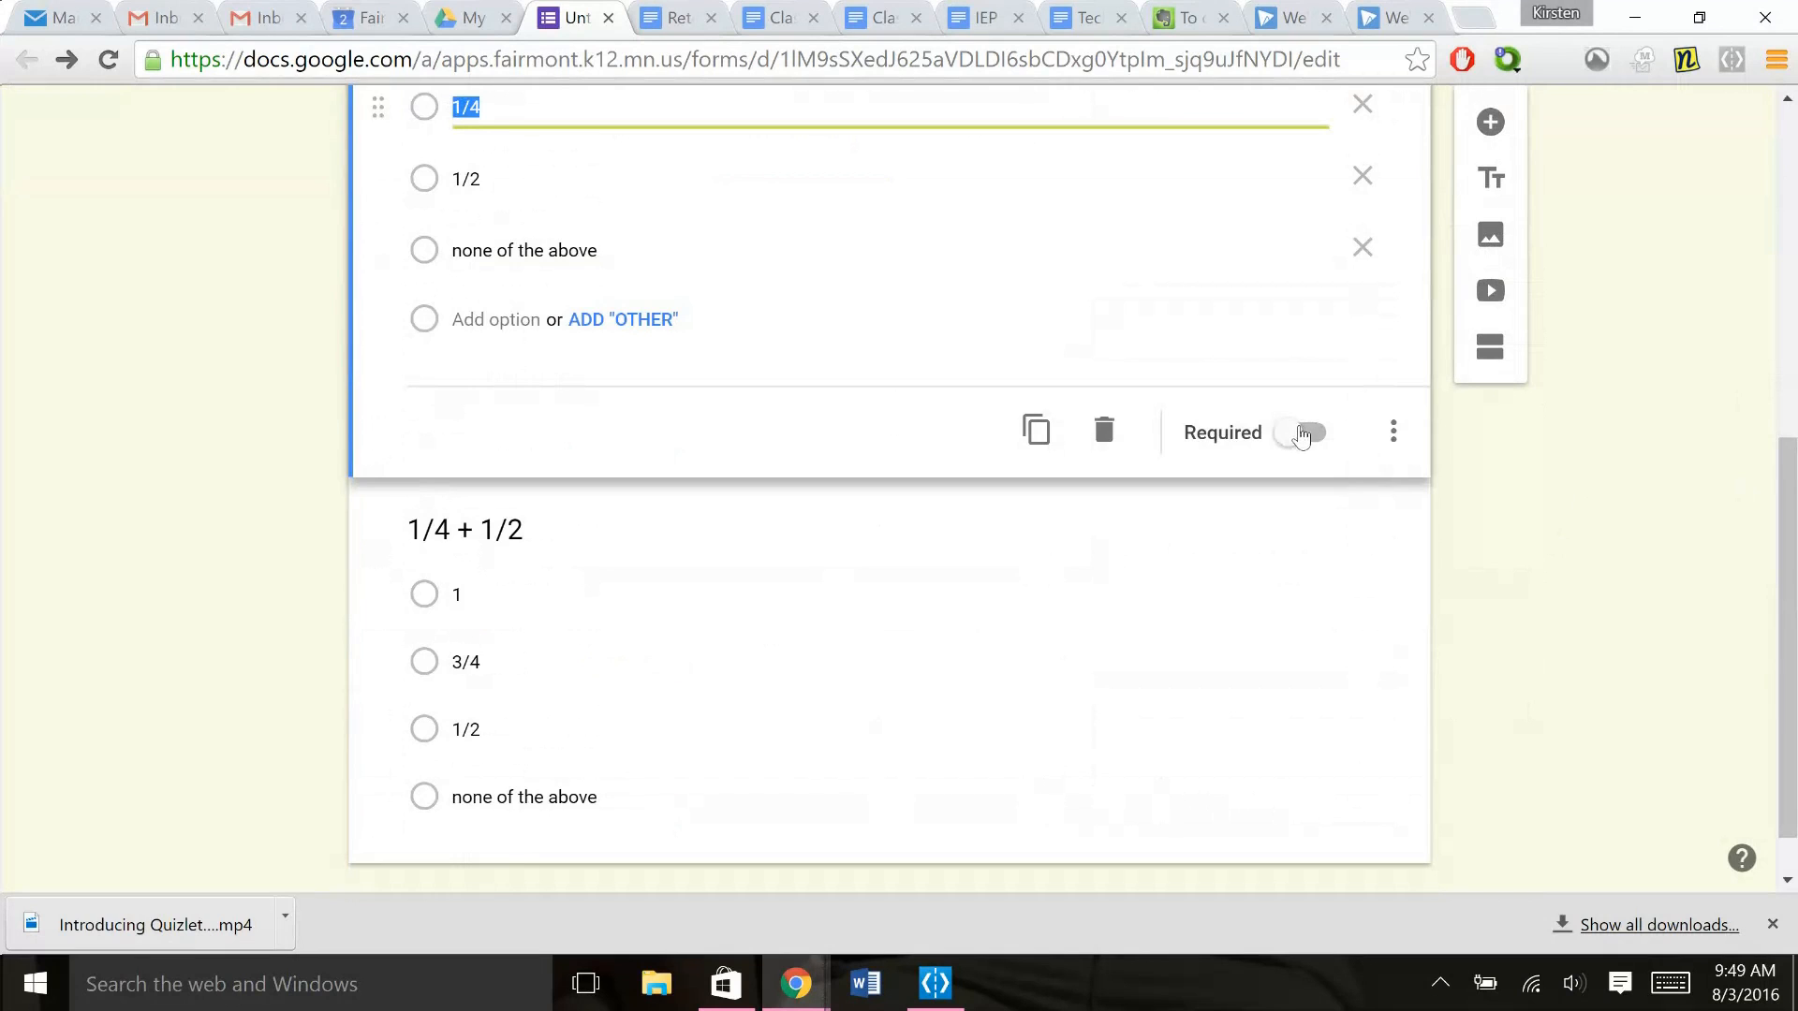
{"action": "left_click_drag", "start_coordinate": [1794, 518], "coordinate": [1795, 354]}
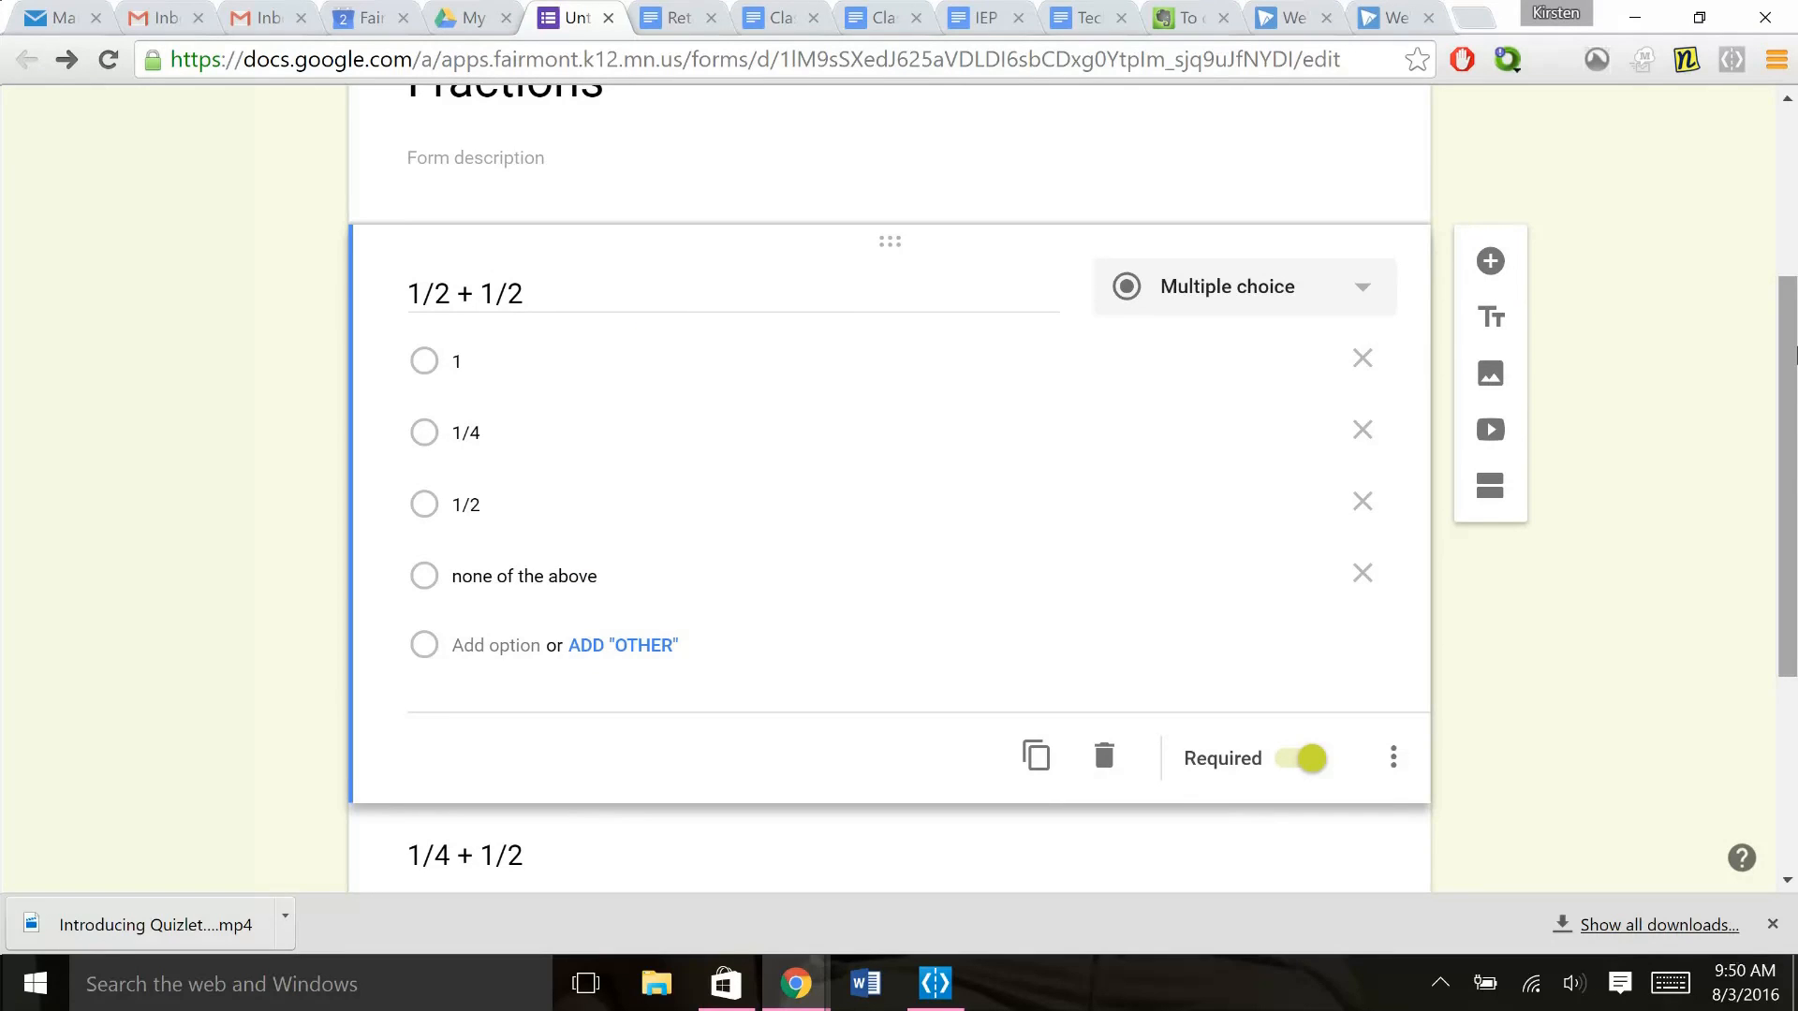
{"action": "left_click", "coordinate": [1391, 758]}
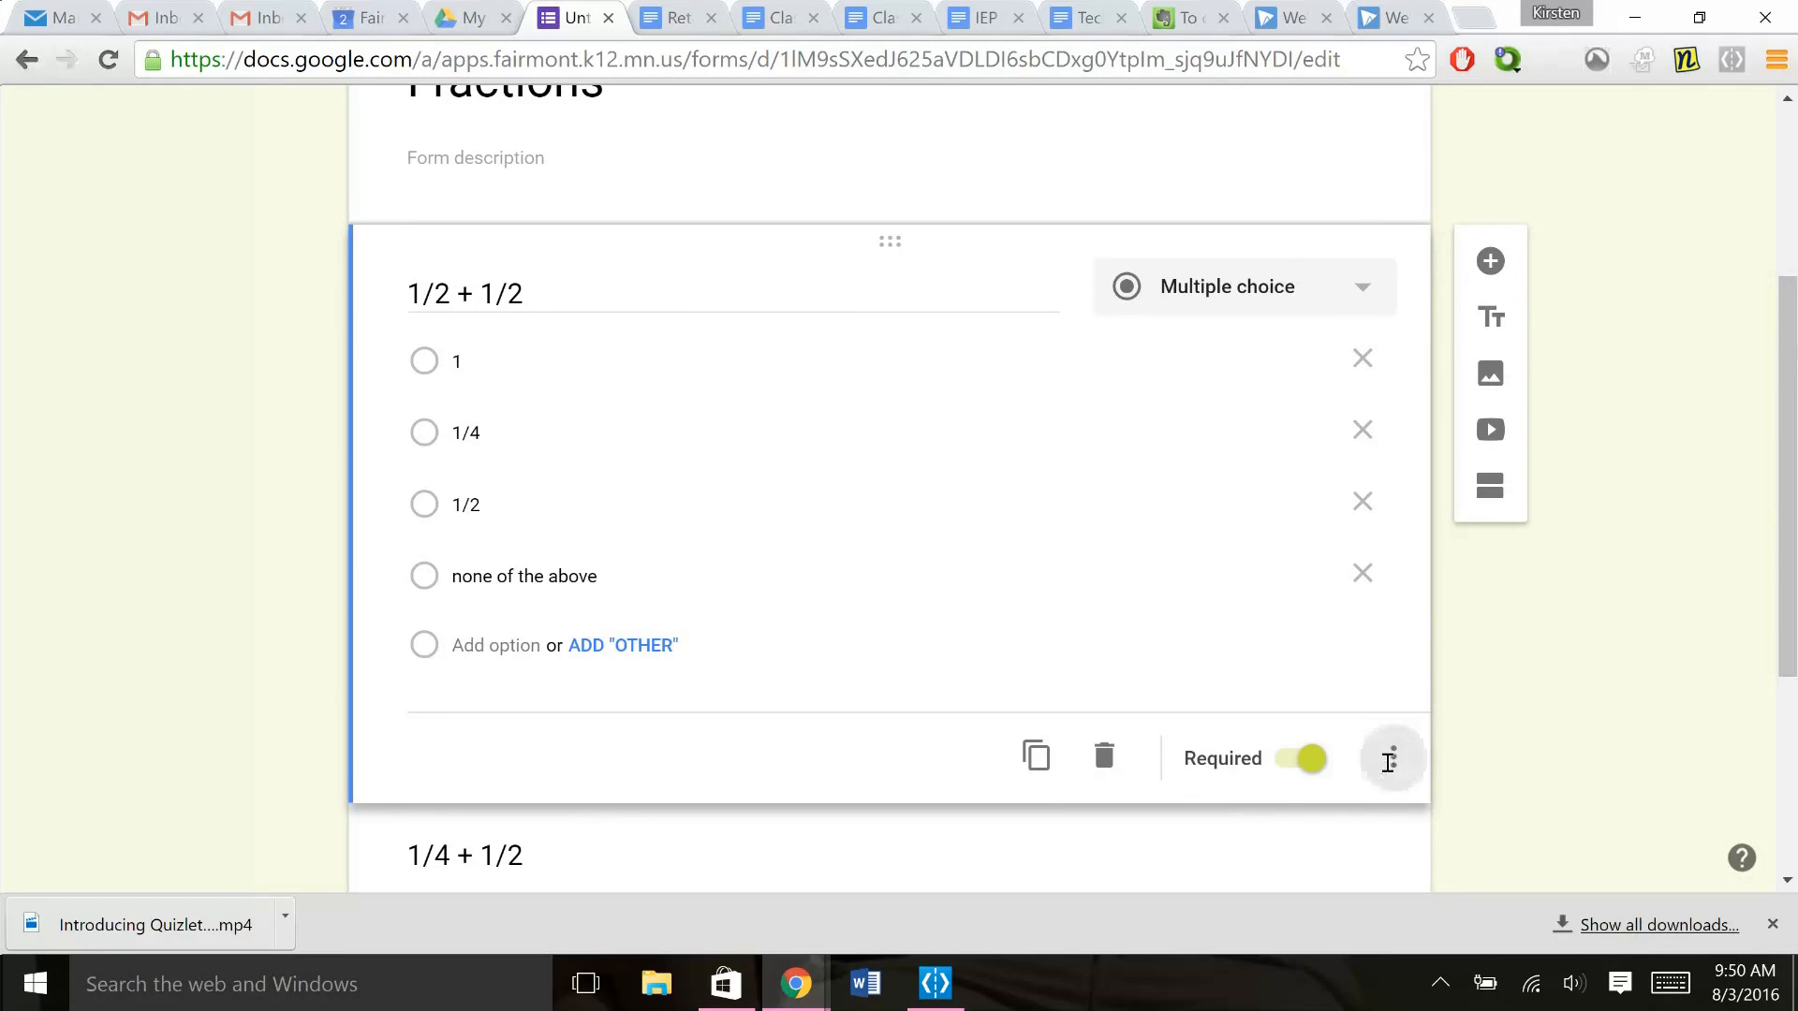
{"action": "left_click", "coordinate": [1607, 443]}
Make the 1/4 + 1/2 question required
{"action": "left_click_drag", "start_coordinate": [1792, 442], "coordinate": [1794, 507]}
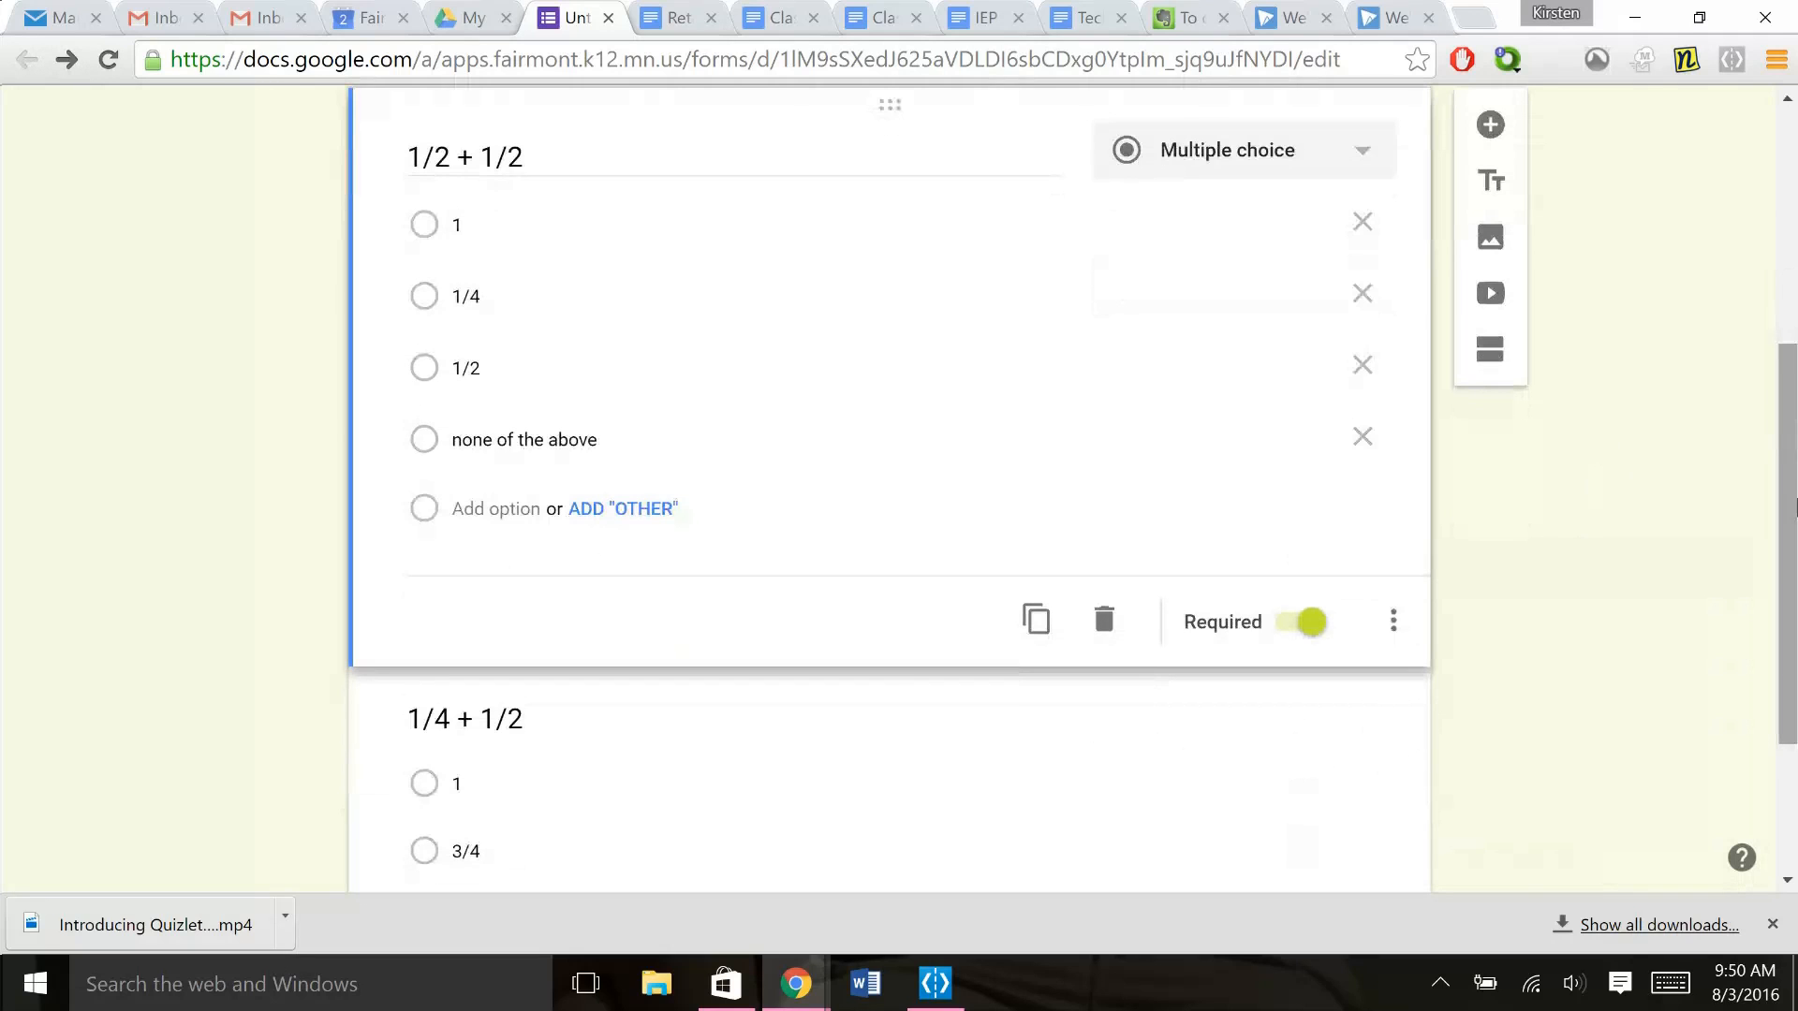
{"action": "left_click_drag", "start_coordinate": [1794, 622], "coordinate": [1795, 748]}
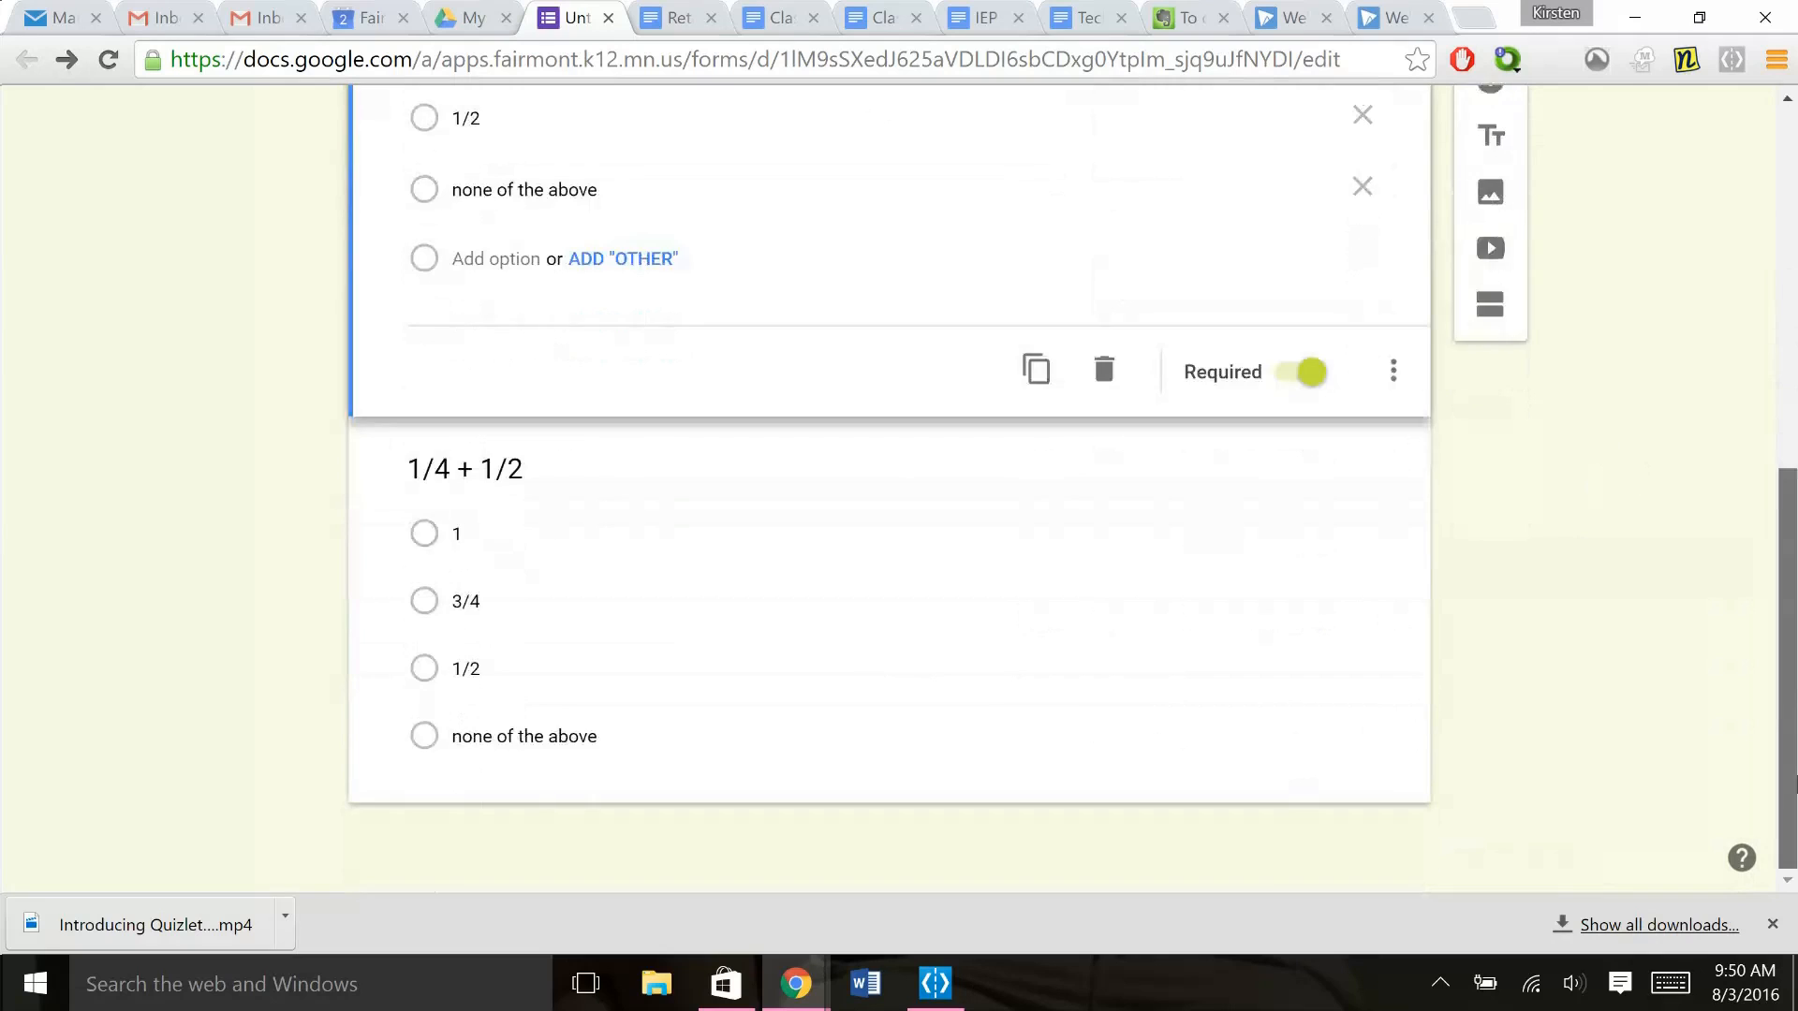
{"action": "left_click", "coordinate": [899, 719]}
{"action": "left_click", "coordinate": [1299, 763]}
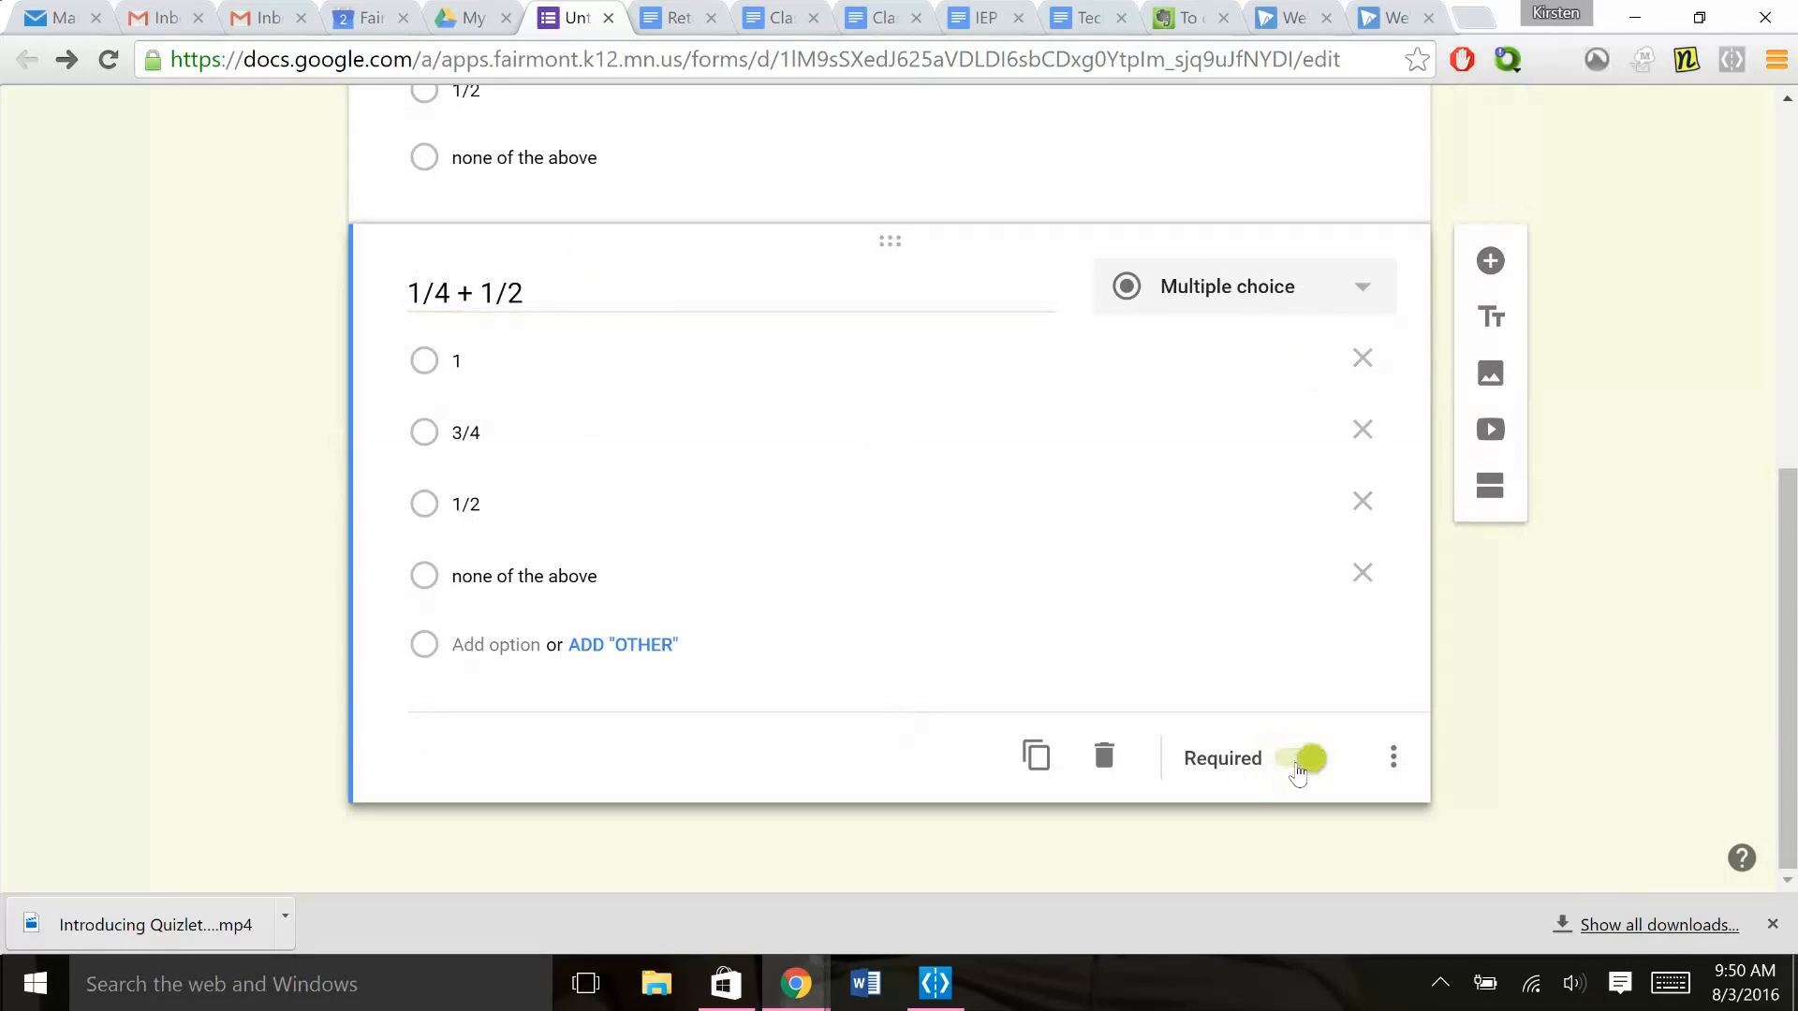
Add a new question reading "Explain how to solve an addition problem with fractions that have unlike denominators."
{"action": "left_click", "coordinate": [1493, 265]}
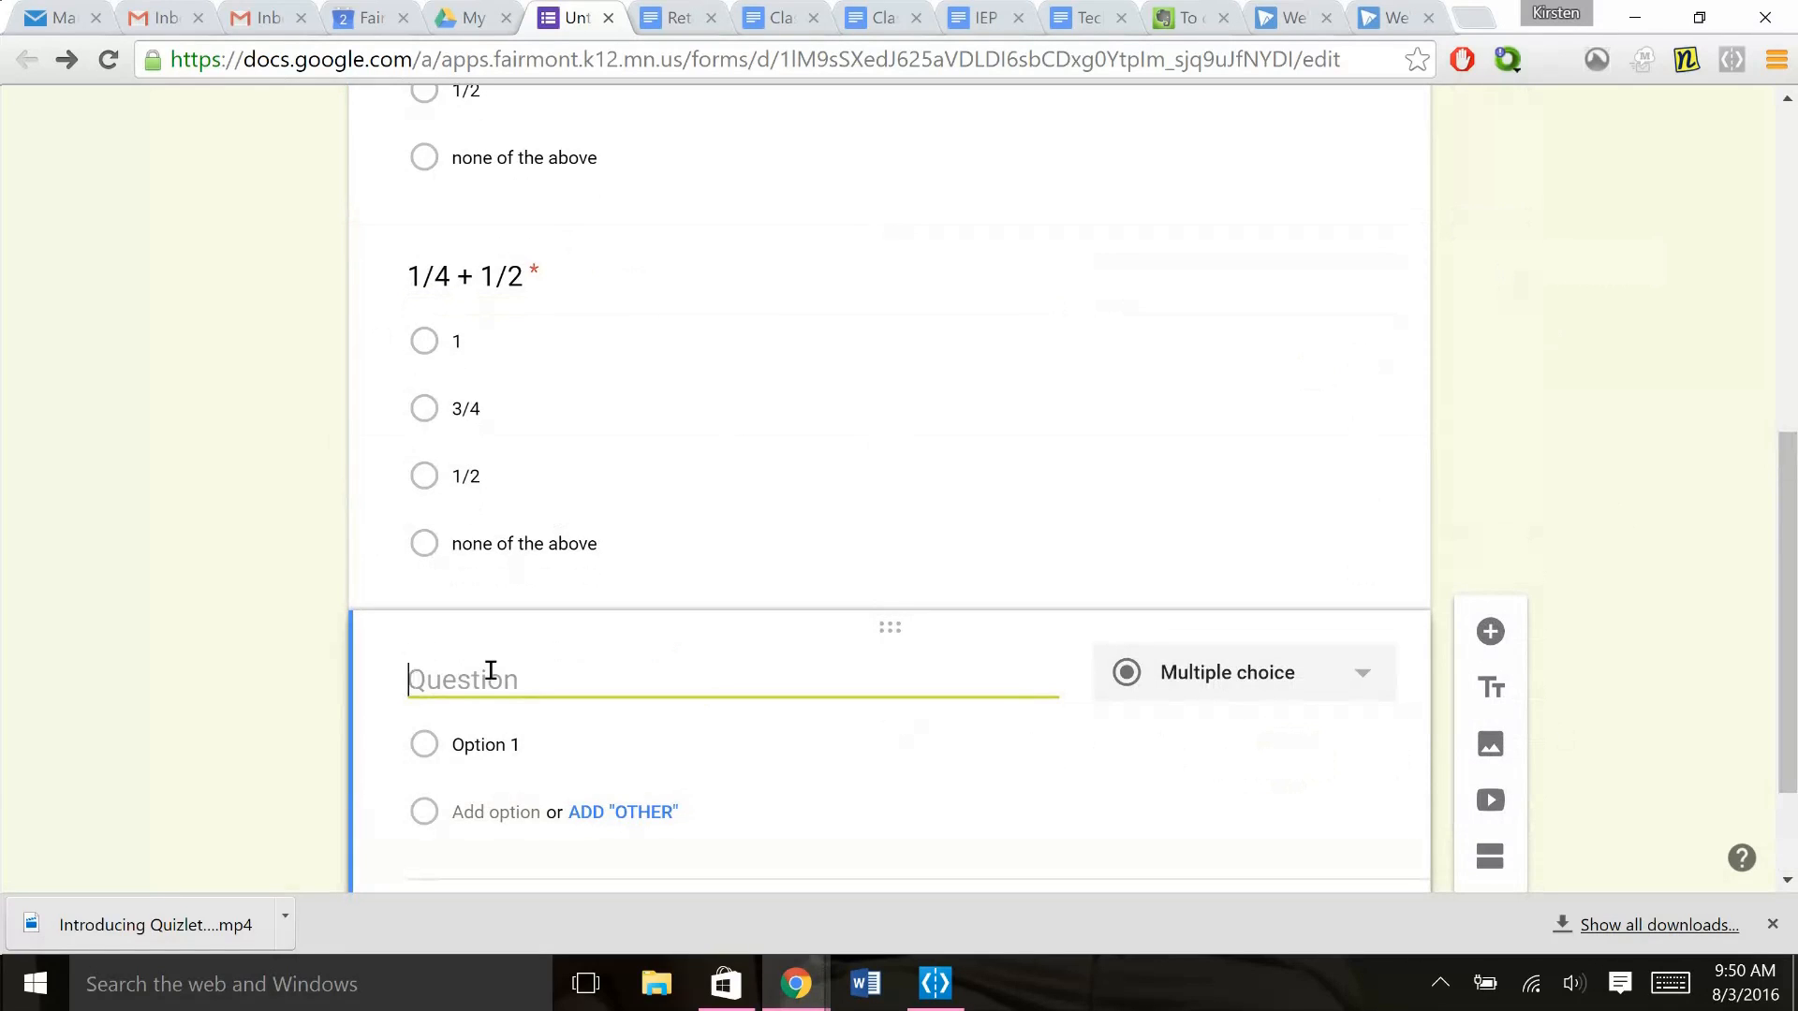
{"action": "type", "text": "Explain how to"}
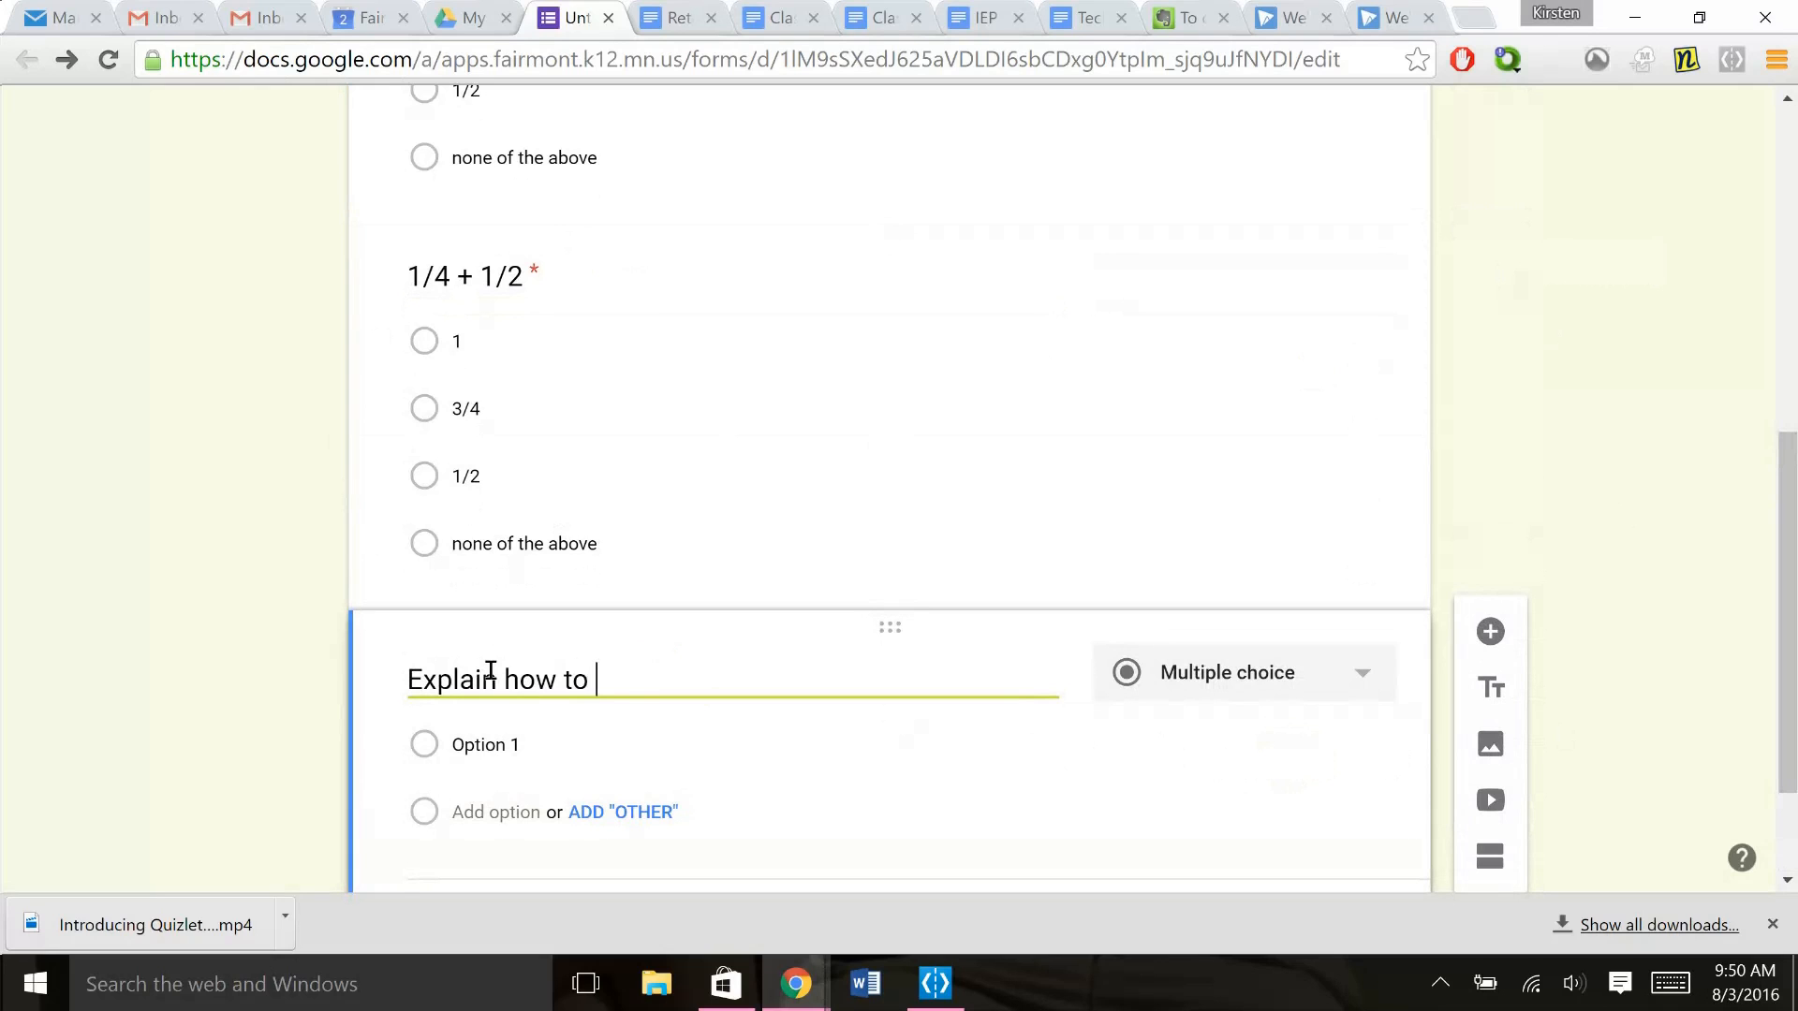
{"action": "type", "text": " solve an addition "}
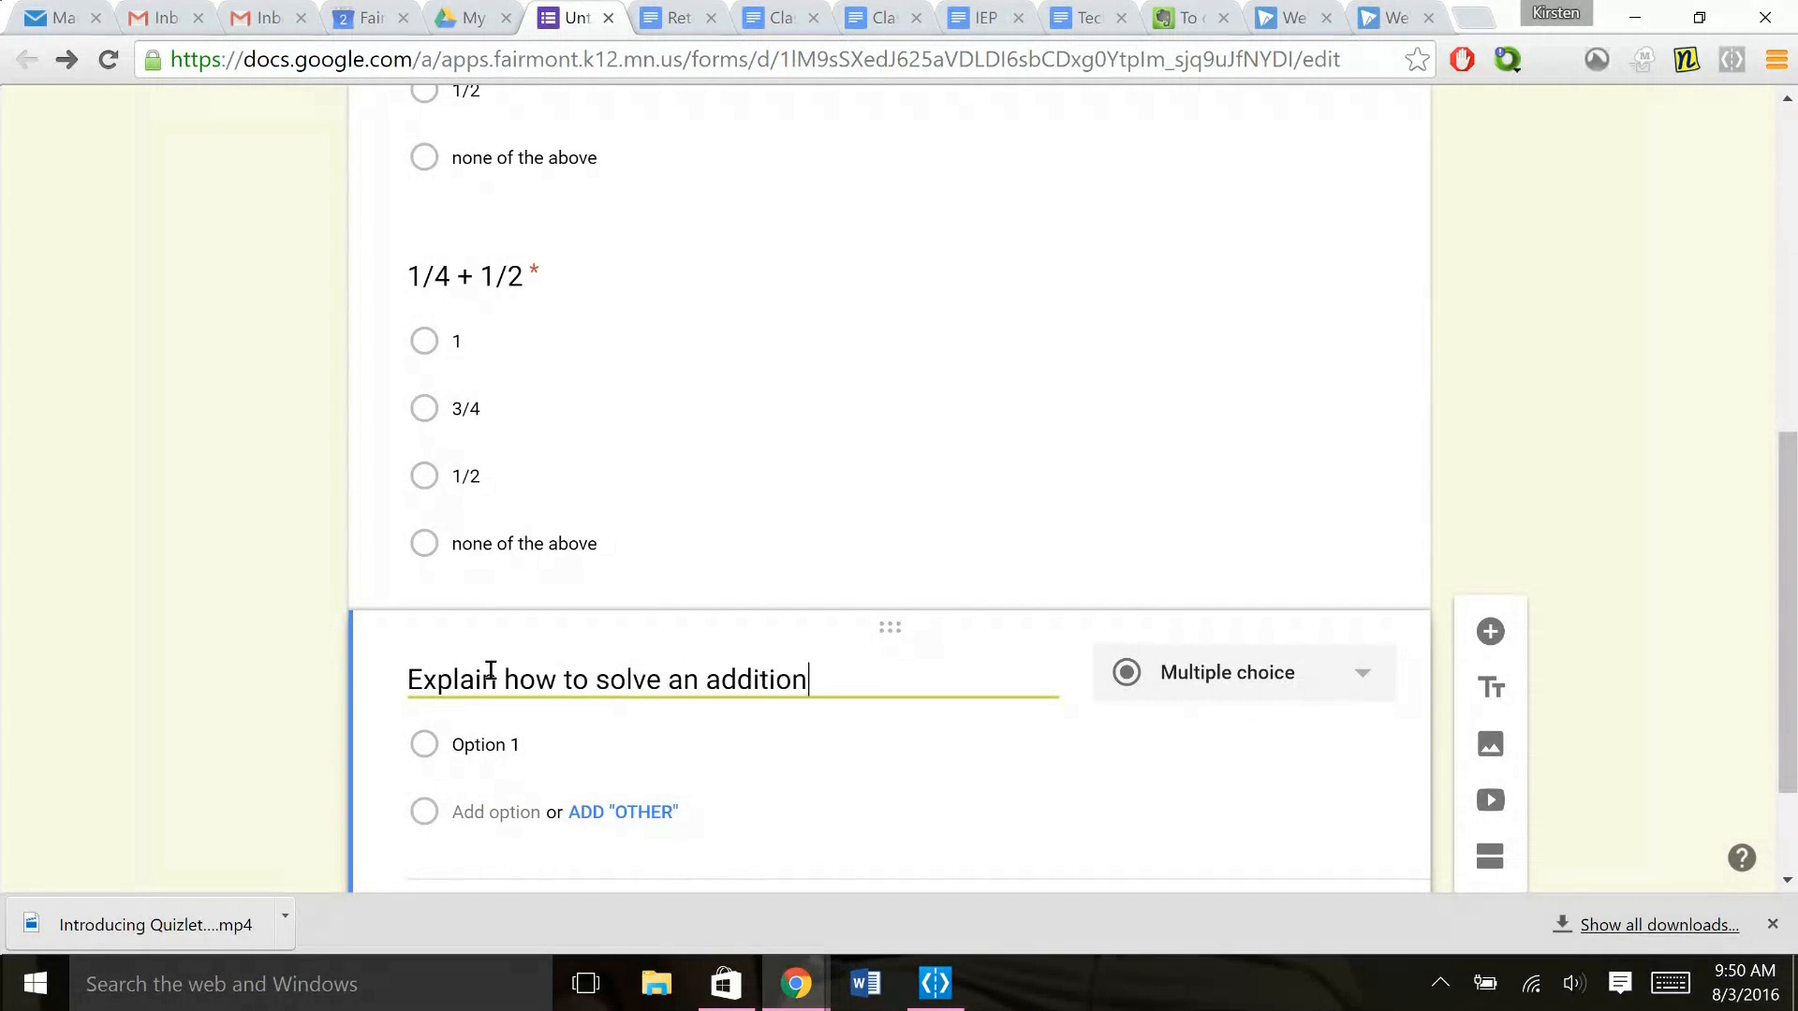
{"action": "type", "text": "problem with fracti"}
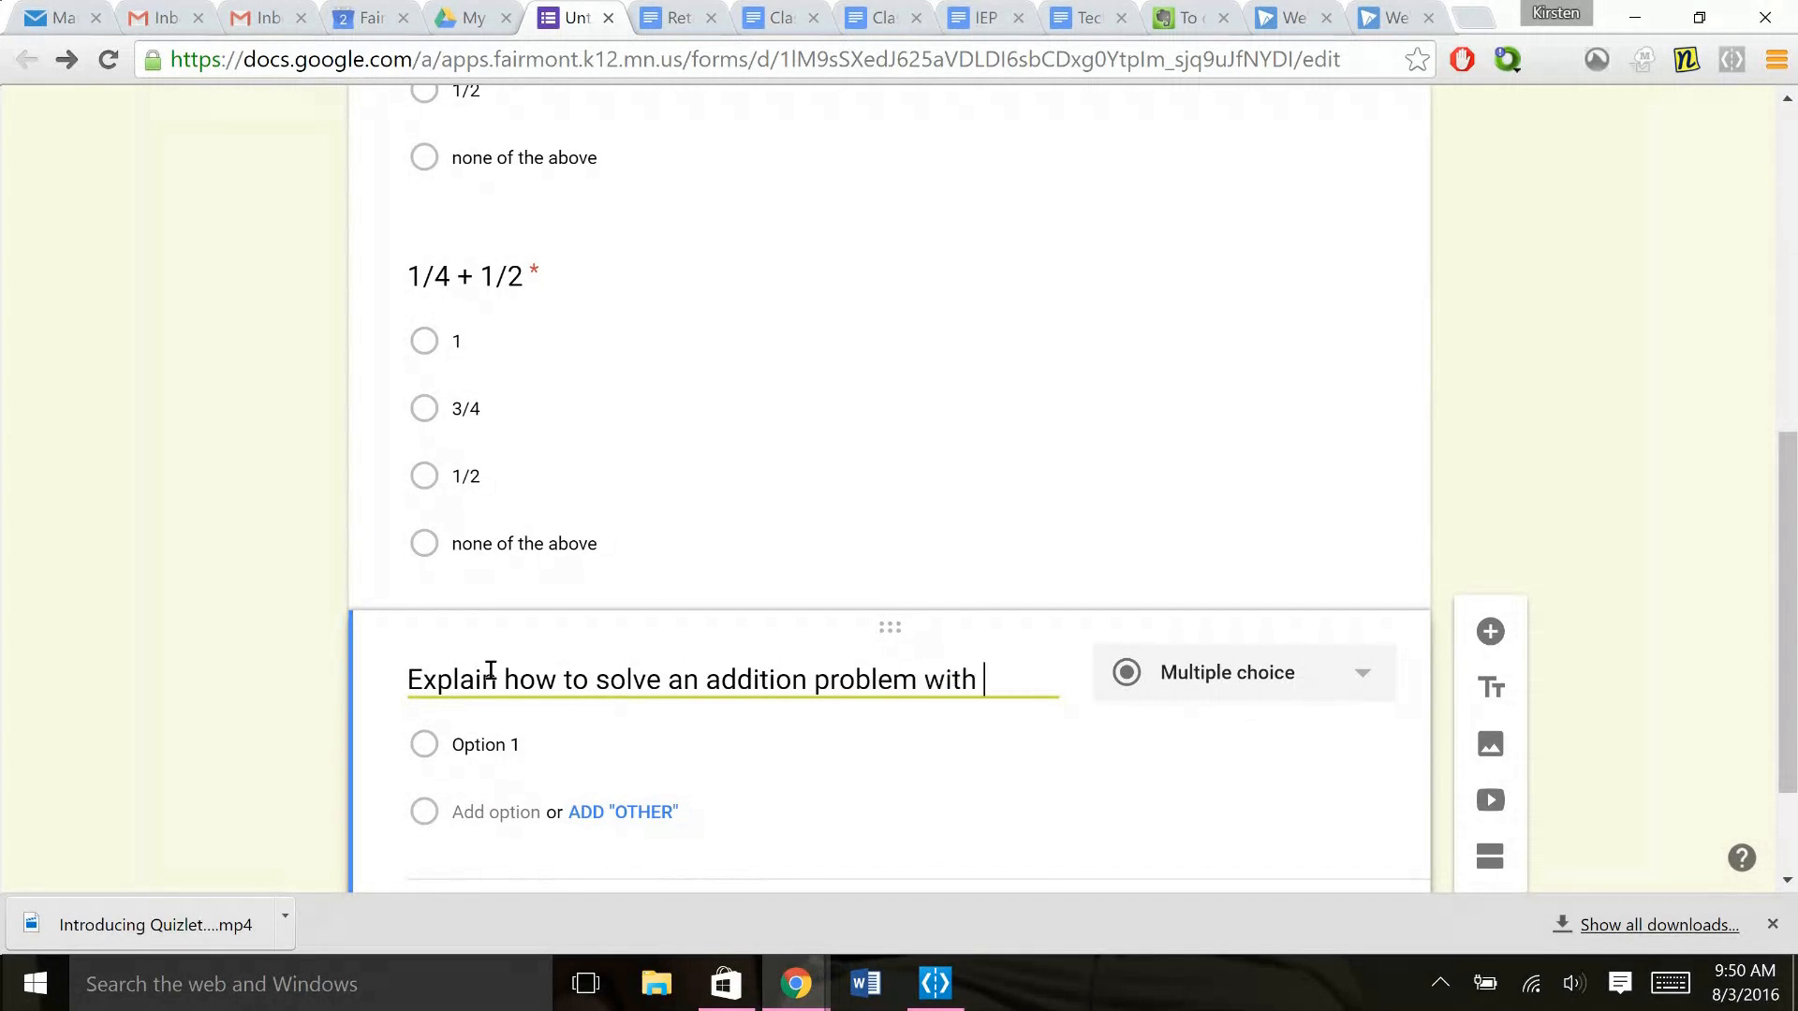
{"action": "type", "text": "s "}
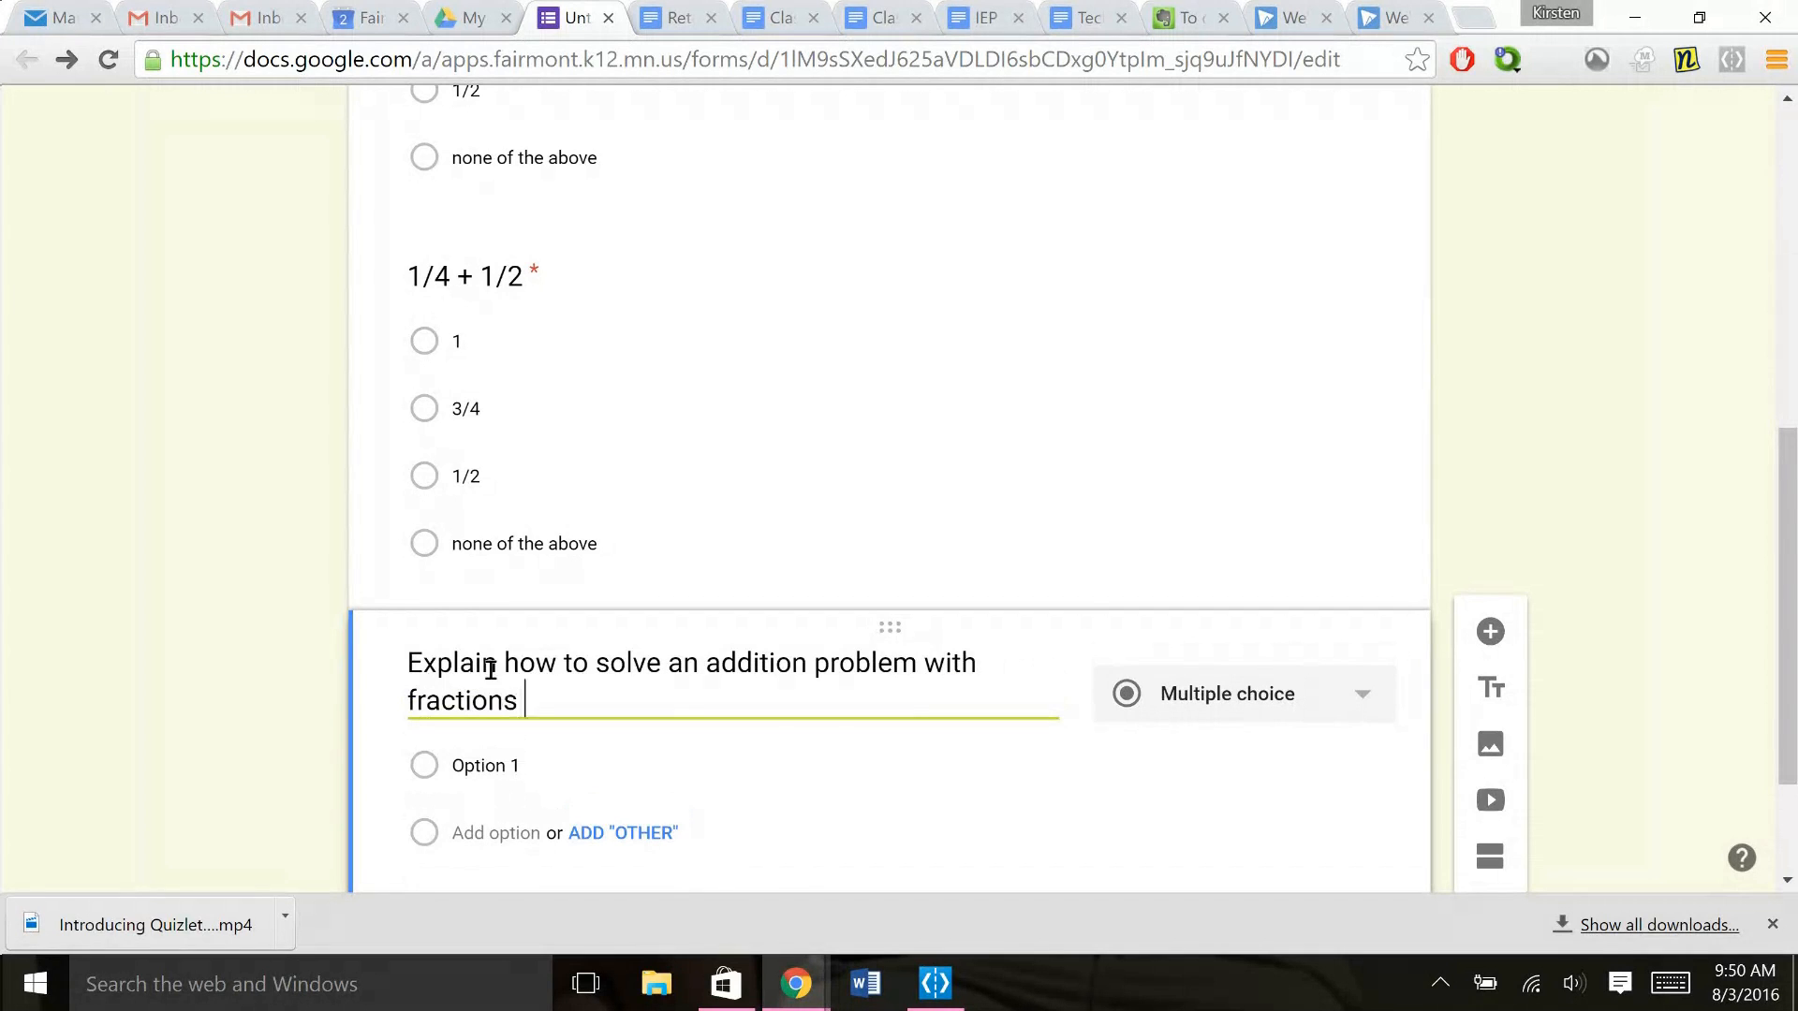
{"action": "type", "text": "that have unli"}
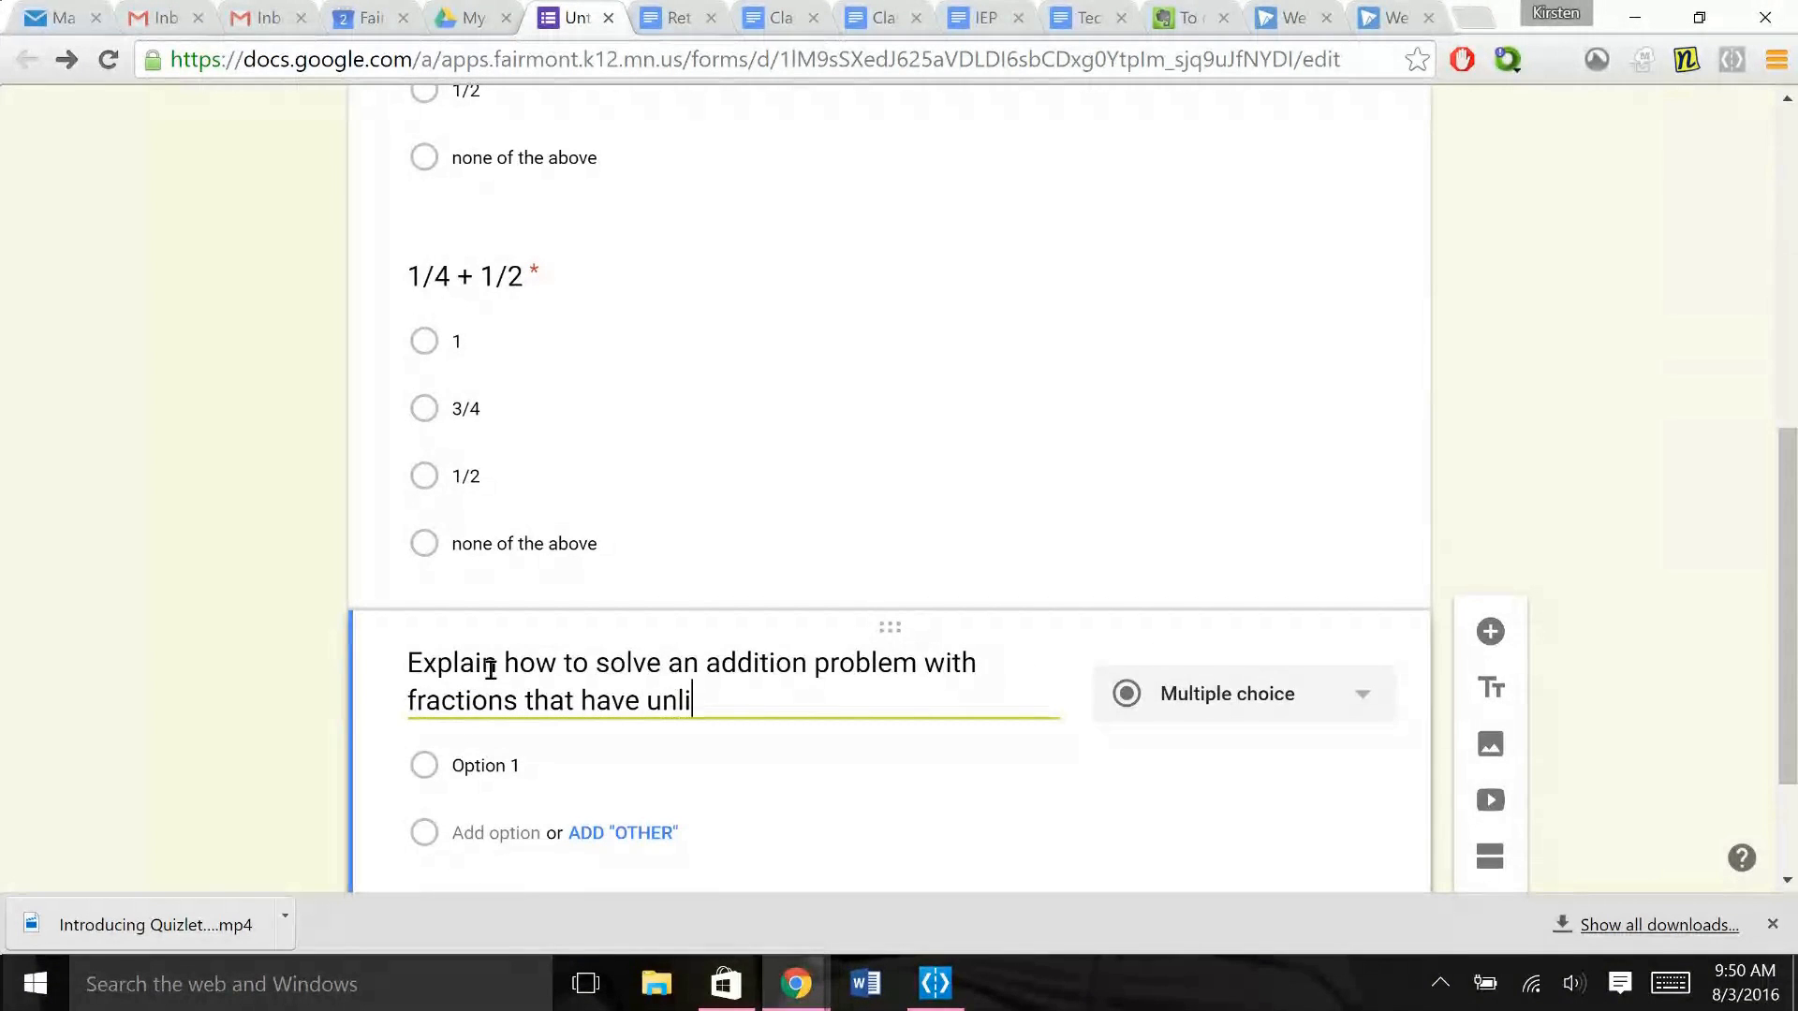
{"action": "type", "text": "ke denominators."}
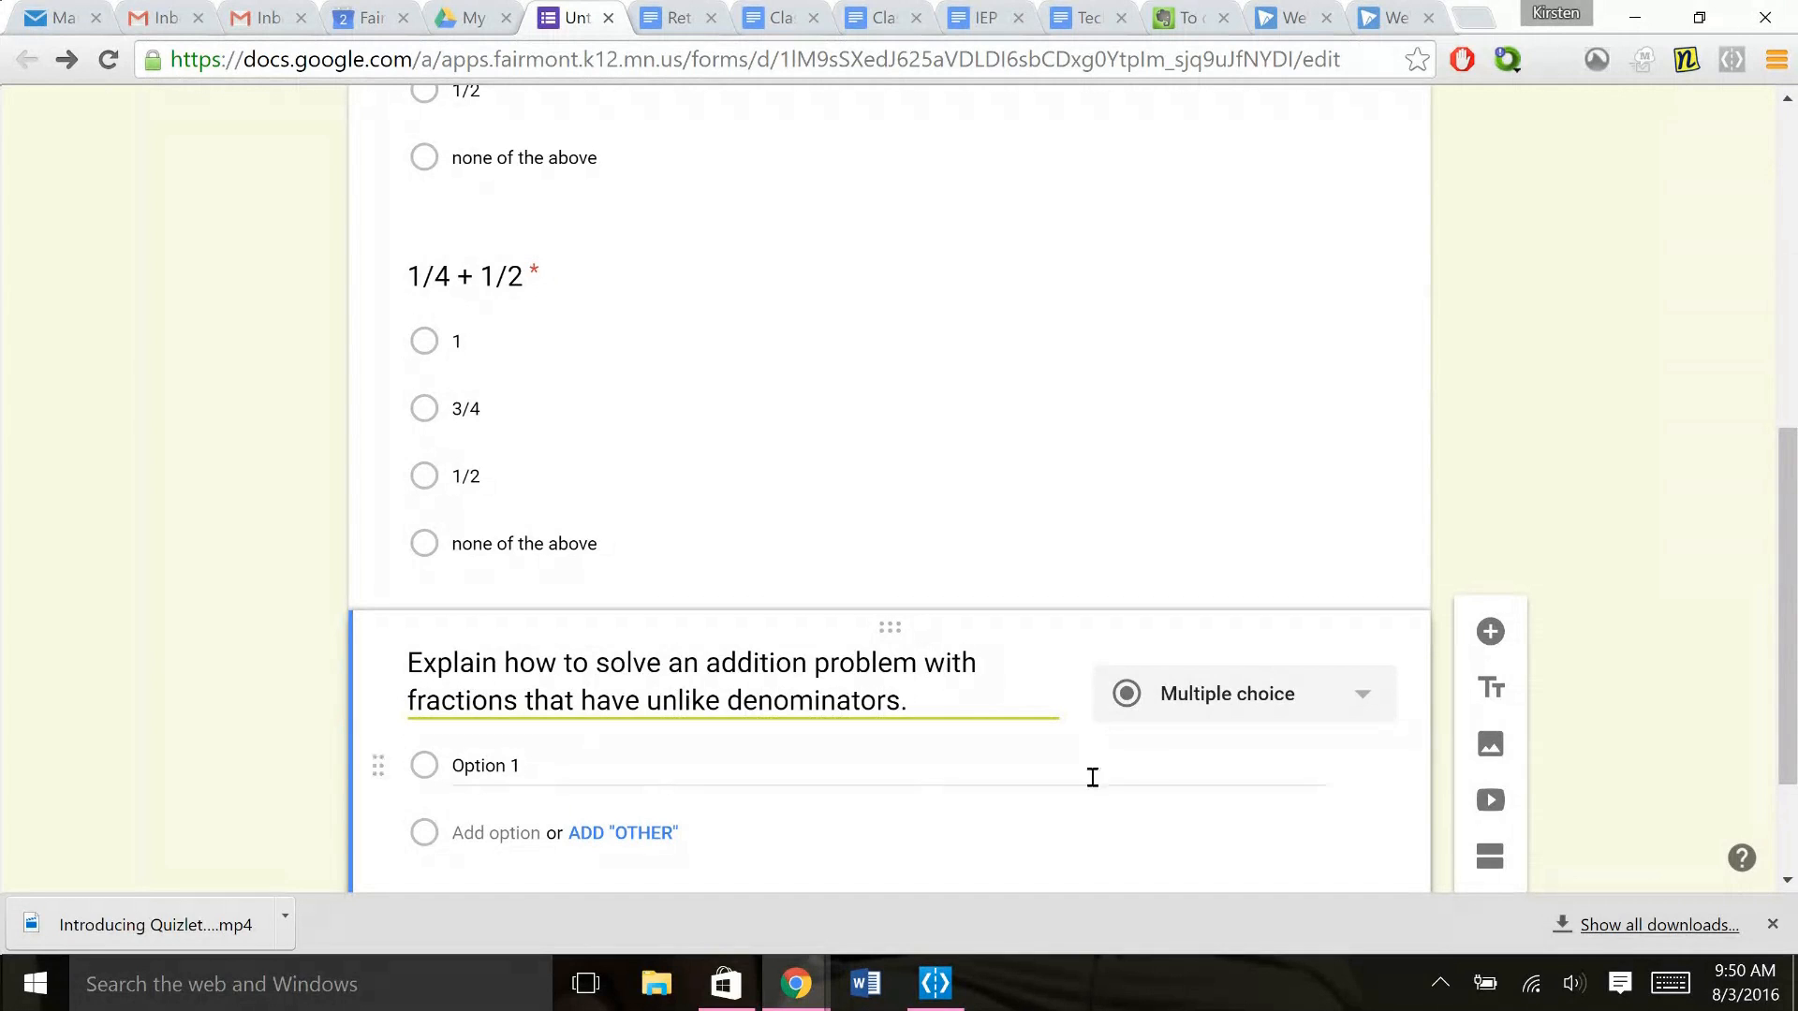
Set the explanation question's type to Paragraph and make it required
{"action": "left_click", "coordinate": [1180, 694]}
{"action": "left_click", "coordinate": [1225, 613]}
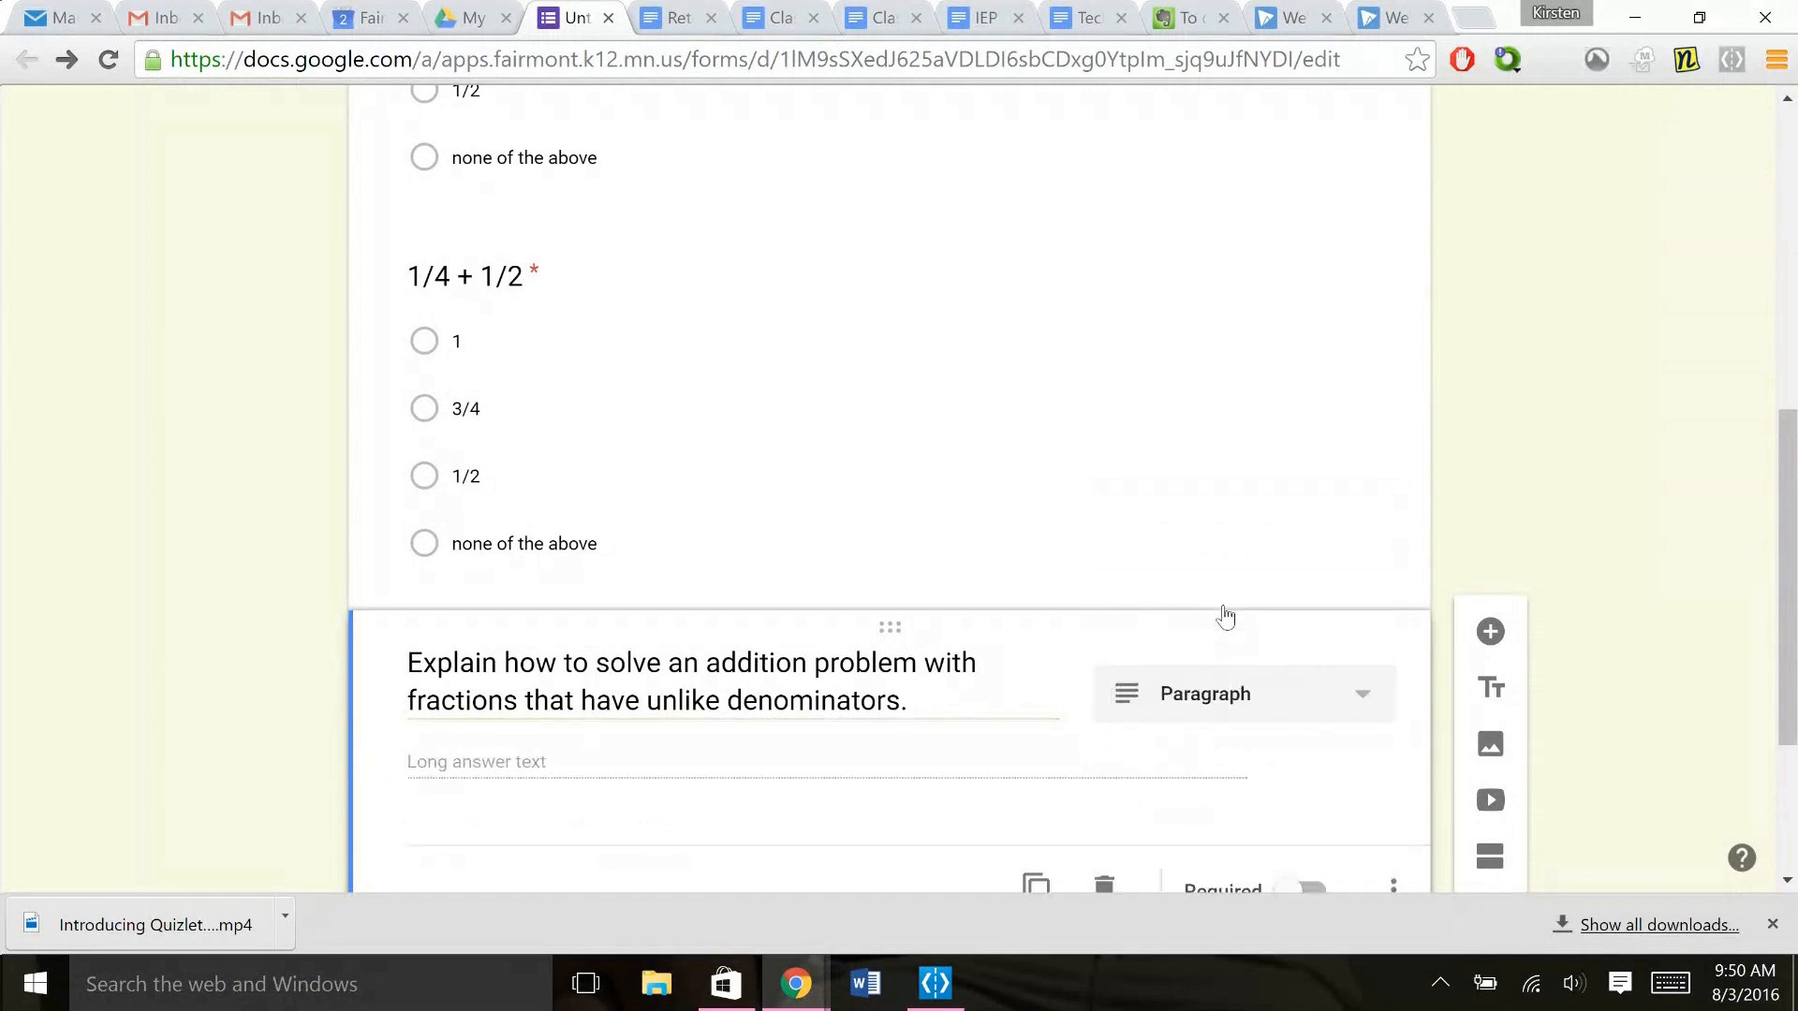
{"action": "scroll", "coordinate": [1794, 642], "scroll_direction": "down", "scroll_amount": 2}
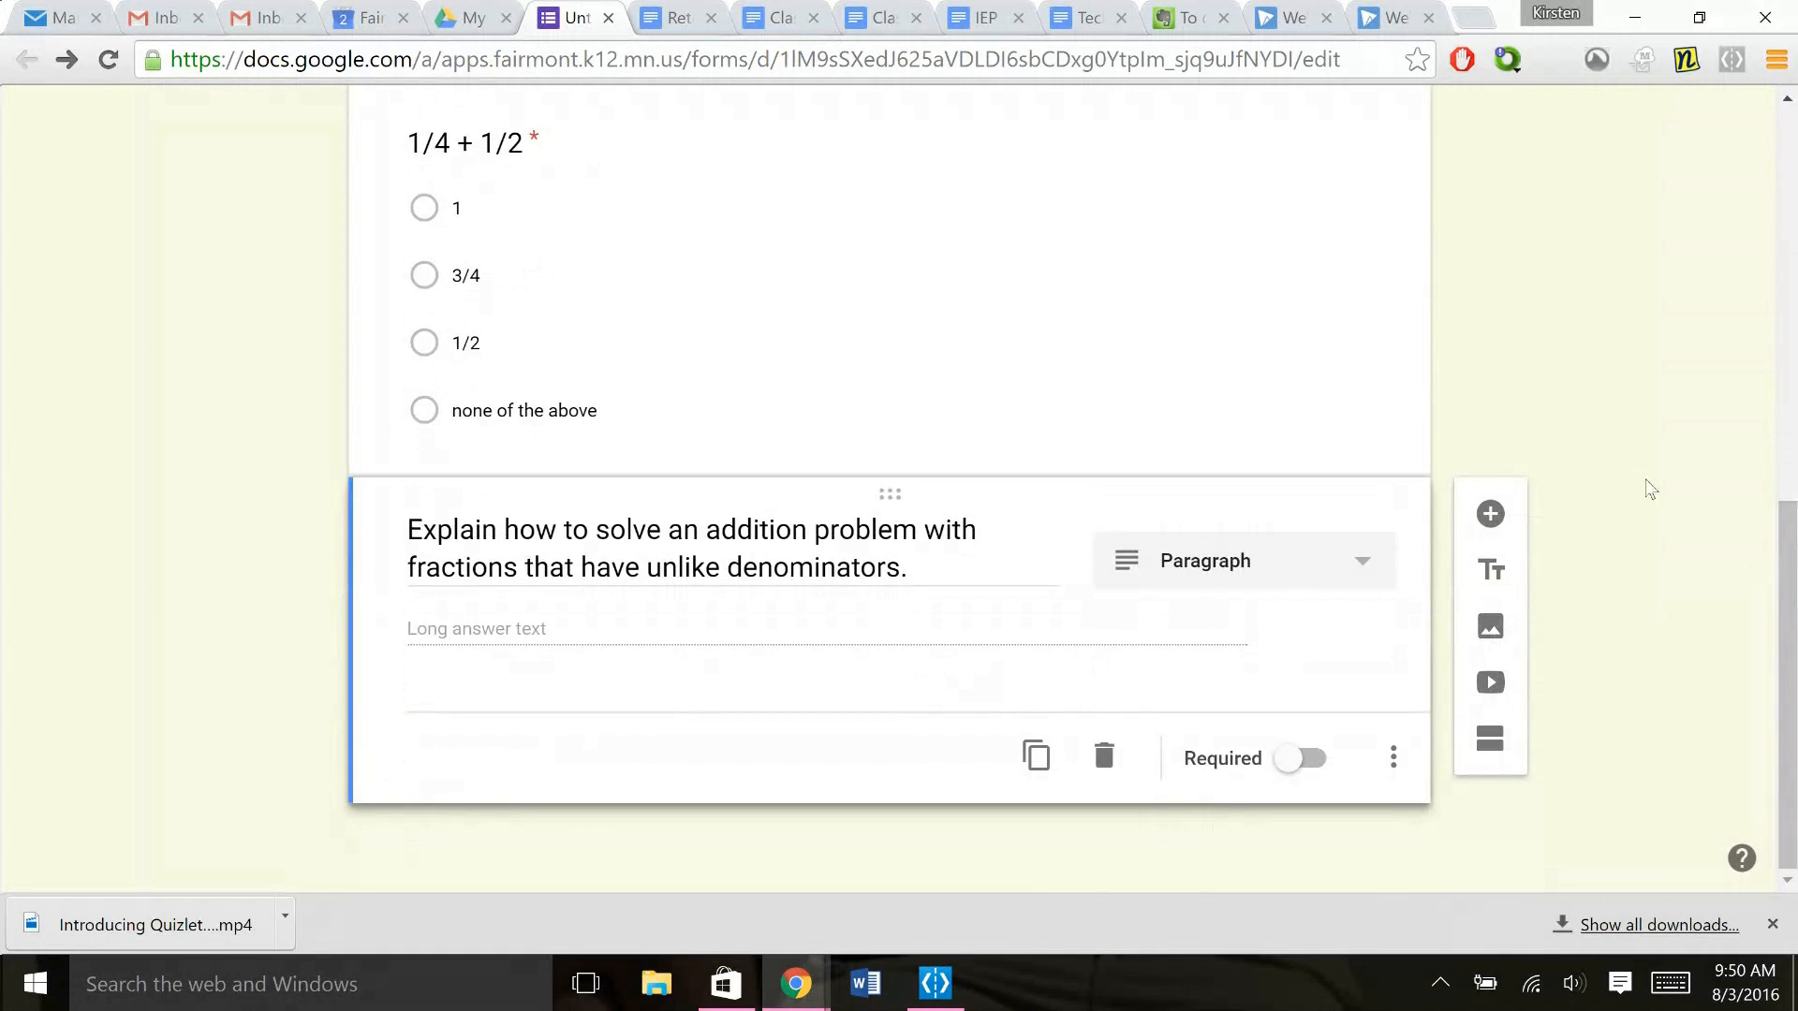
{"action": "left_click", "coordinate": [1303, 760]}
Rename the untitled form as Fractions, matching its heading
{"action": "left_click_drag", "start_coordinate": [1794, 561], "coordinate": [1789, 136]}
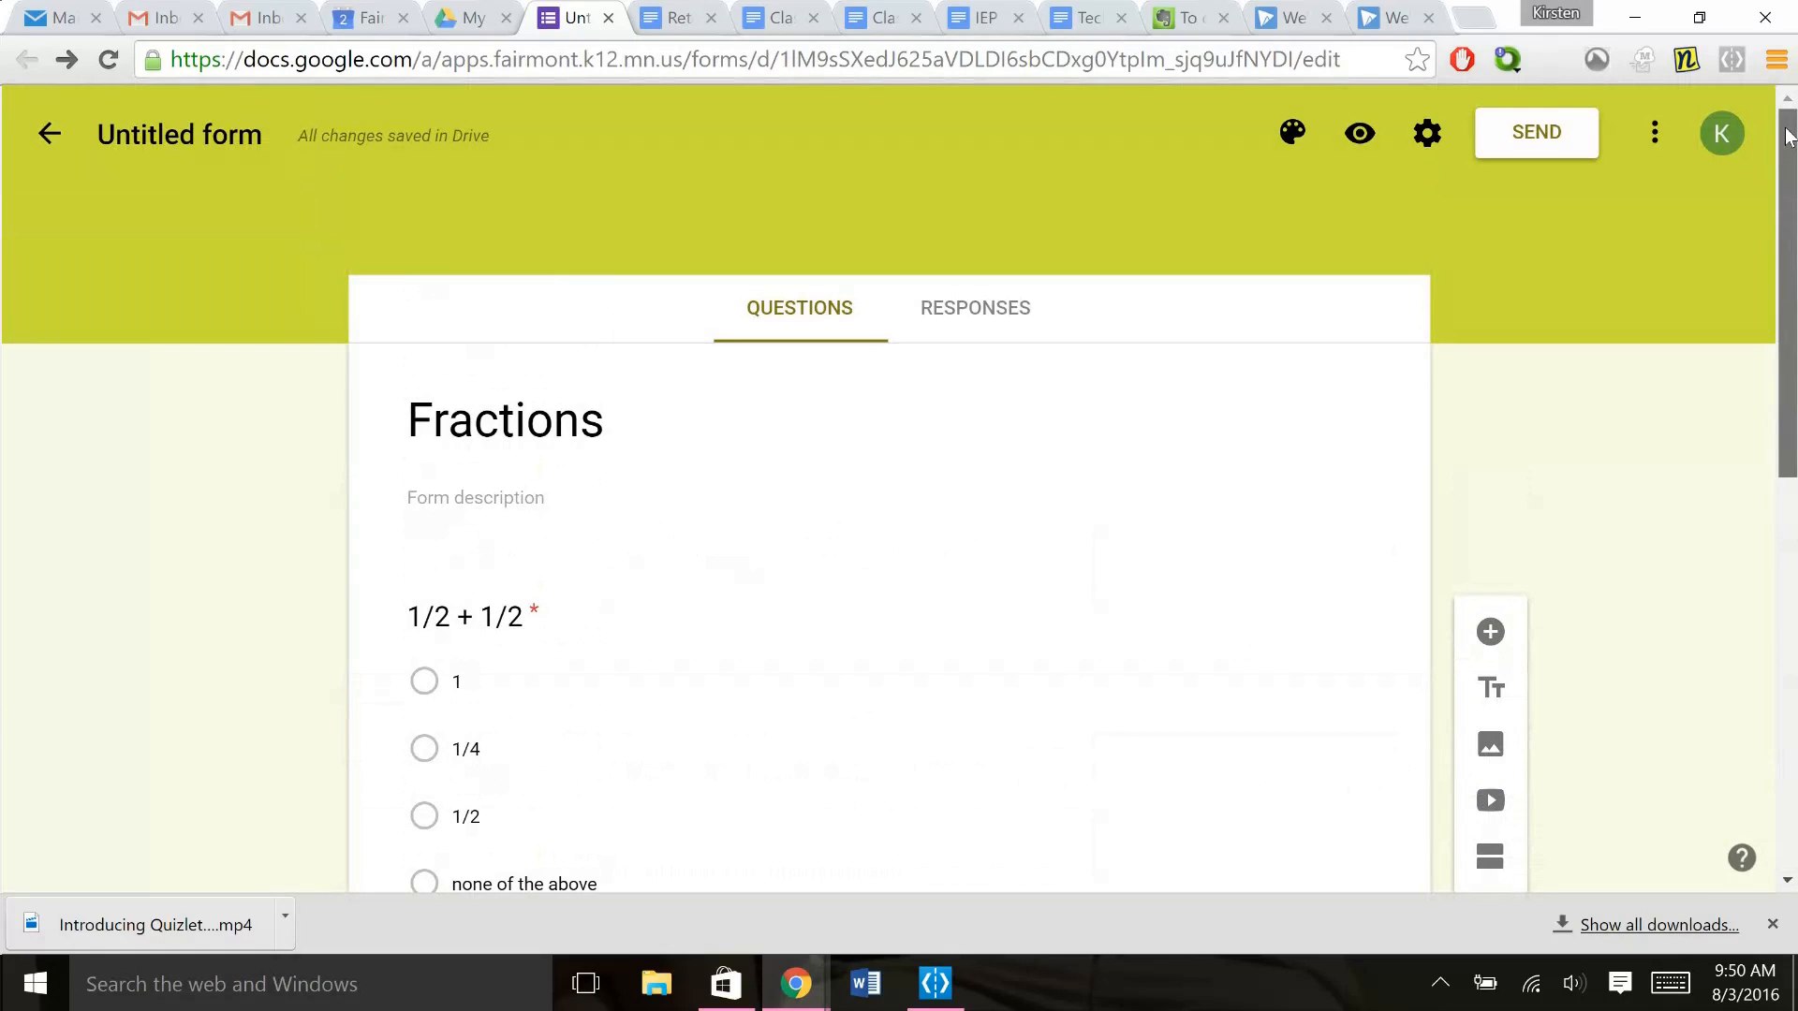
{"action": "left_click", "coordinate": [210, 135]}
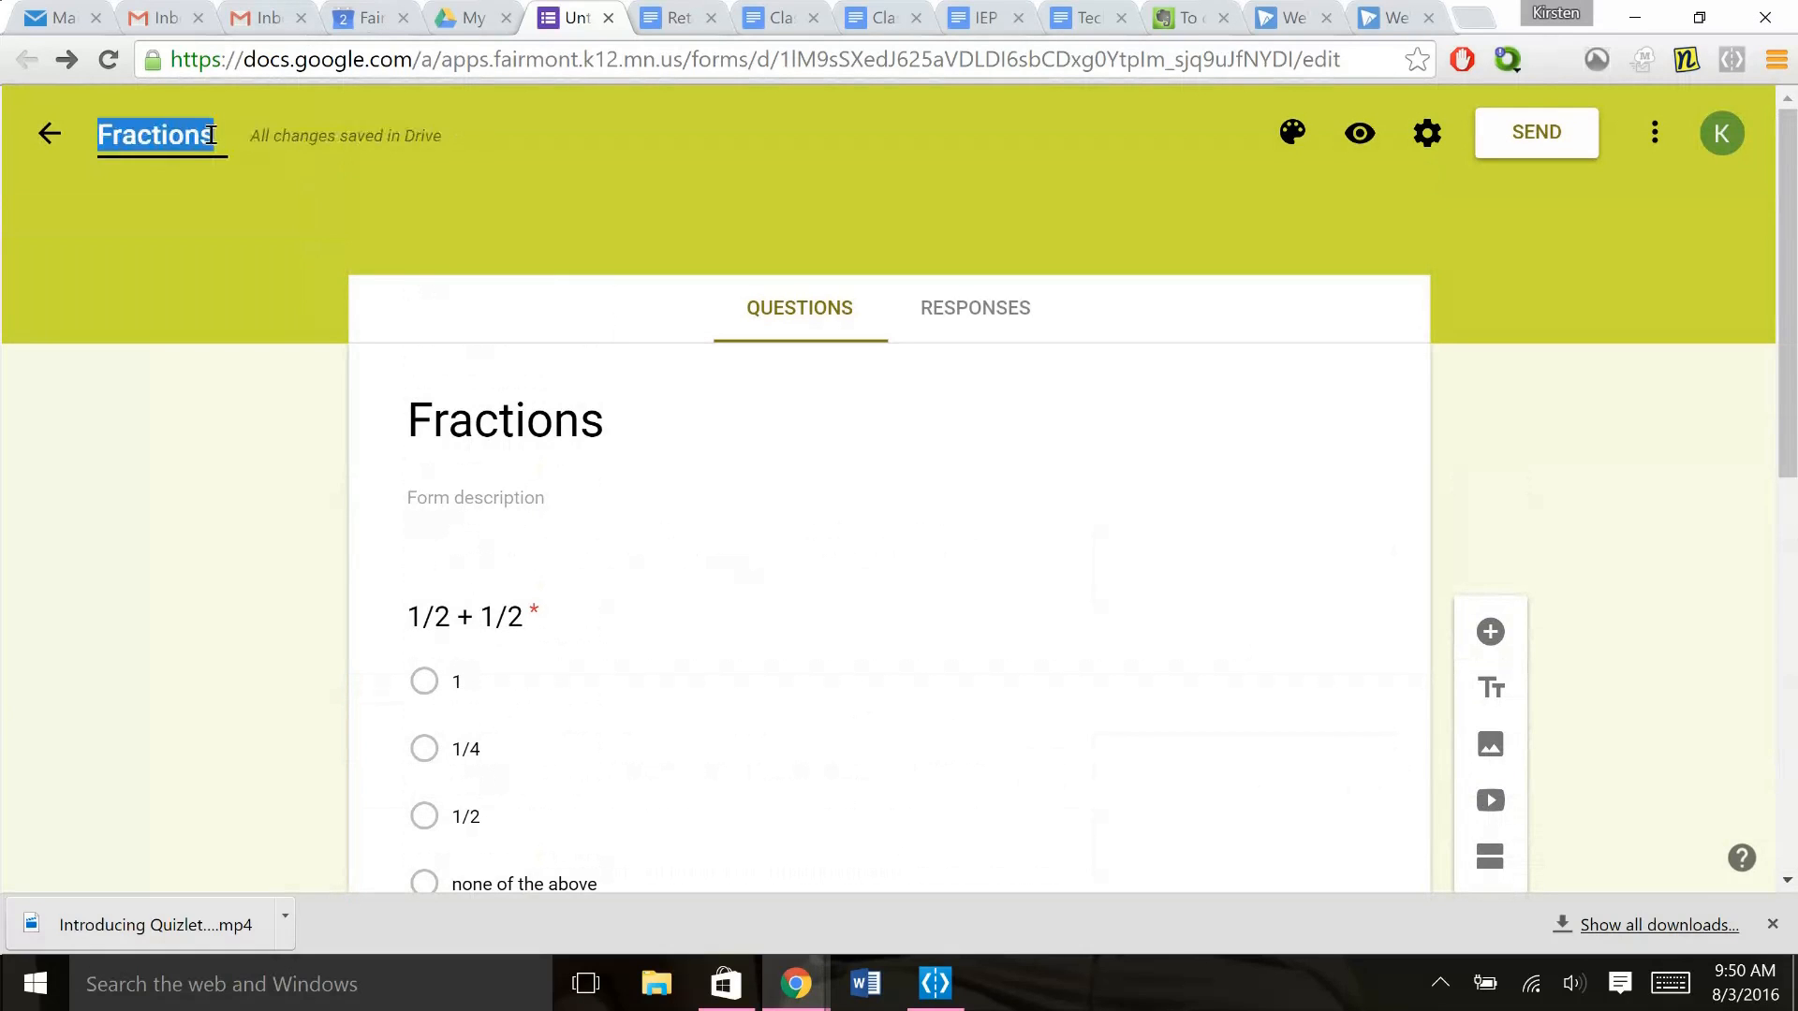
{"action": "left_click", "coordinate": [735, 362]}
Copy the form's full-length sharing link from the send options
{"action": "left_click", "coordinate": [1556, 132]}
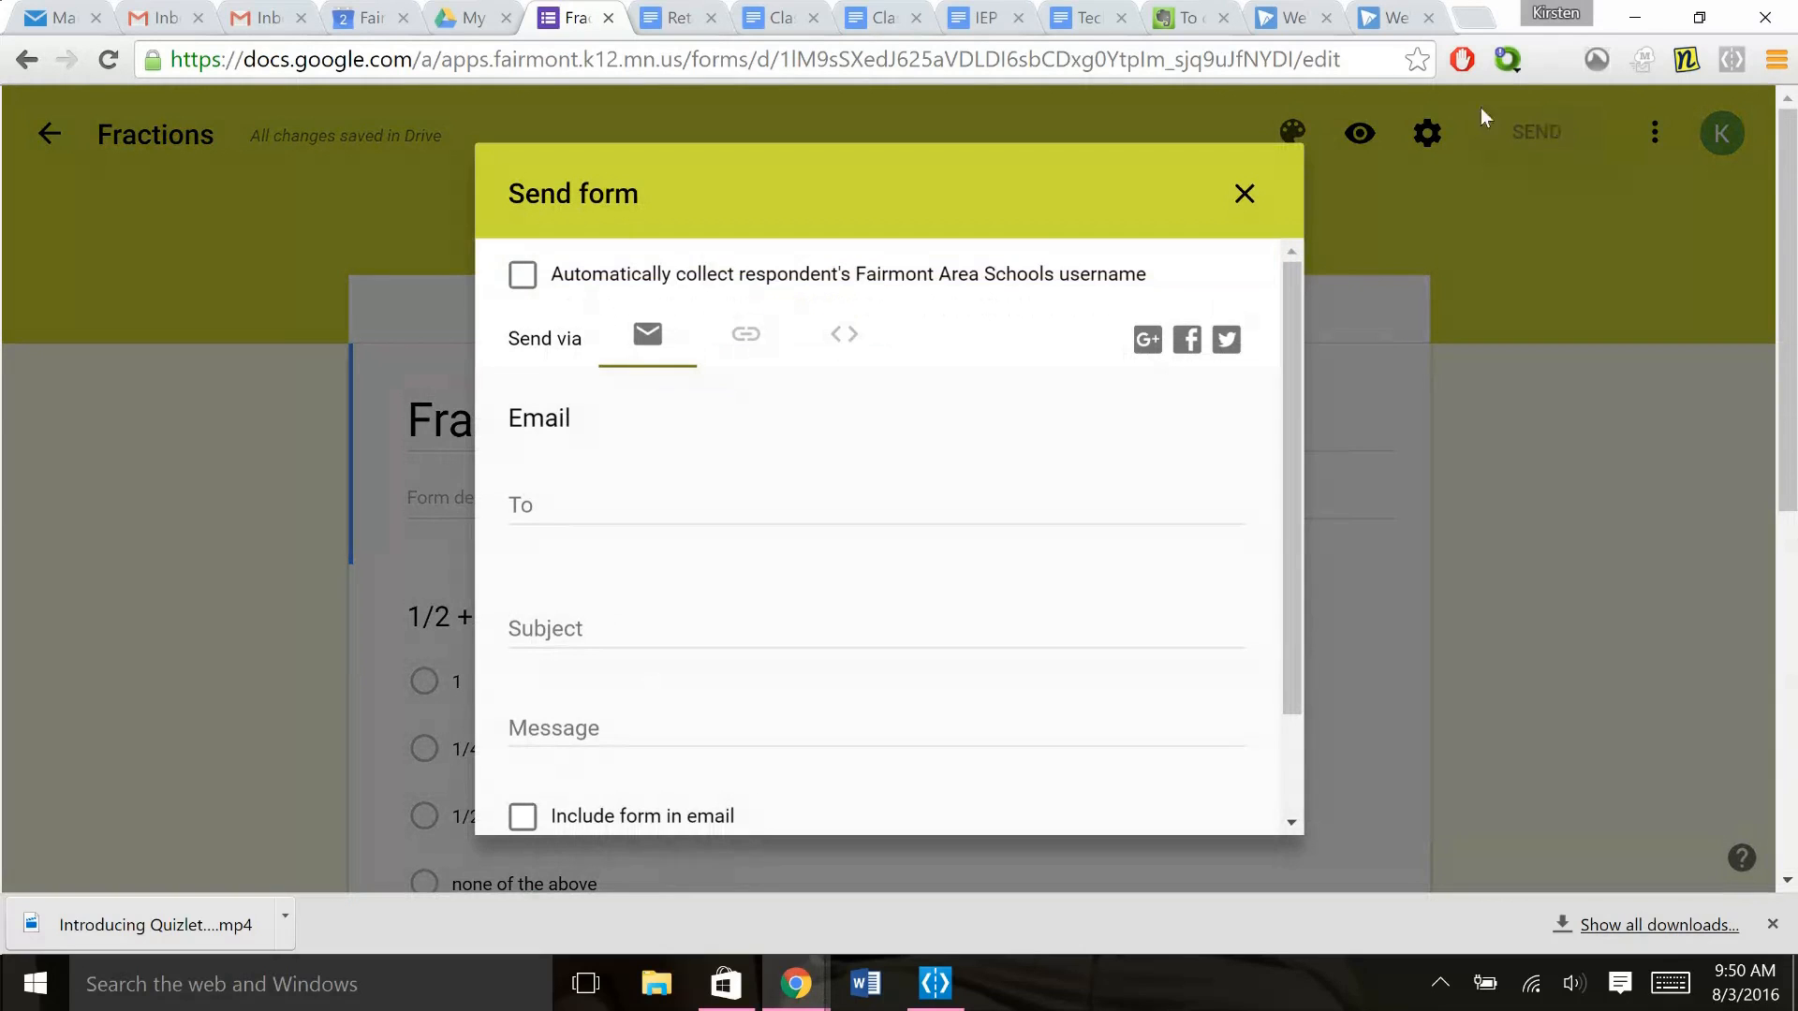
{"action": "left_click", "coordinate": [744, 342]}
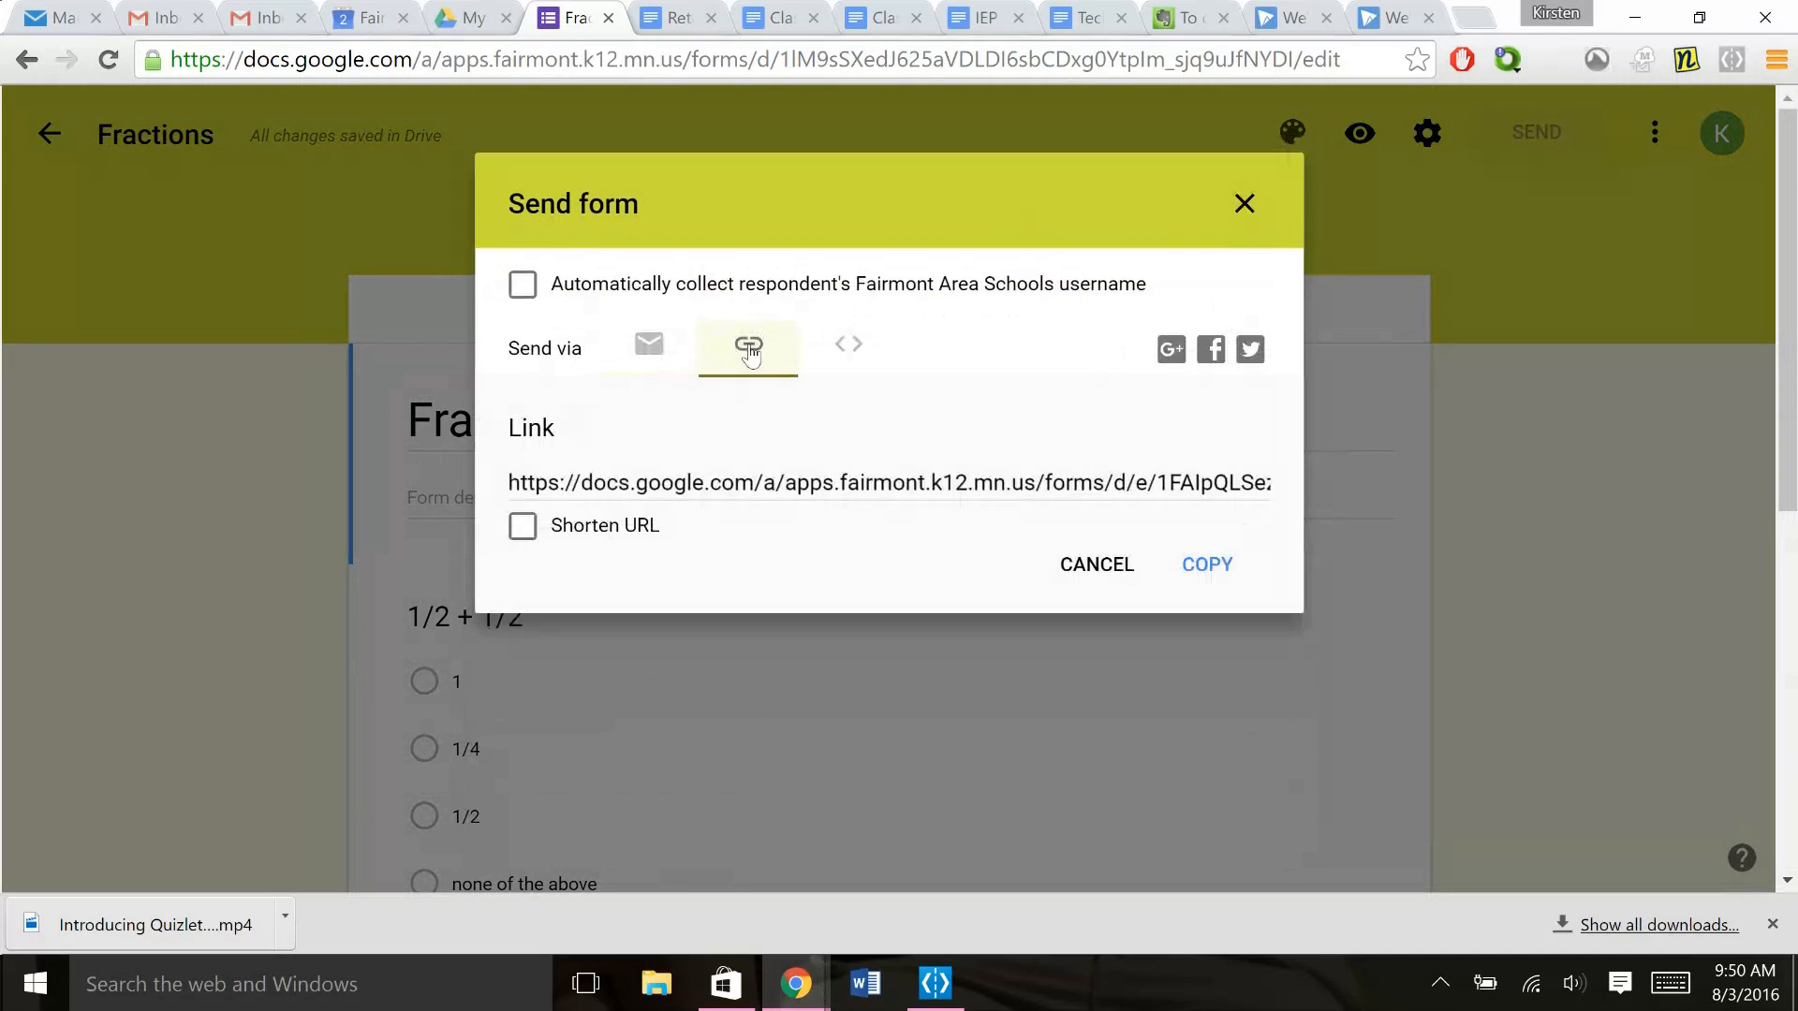
{"action": "left_click", "coordinate": [665, 476]}
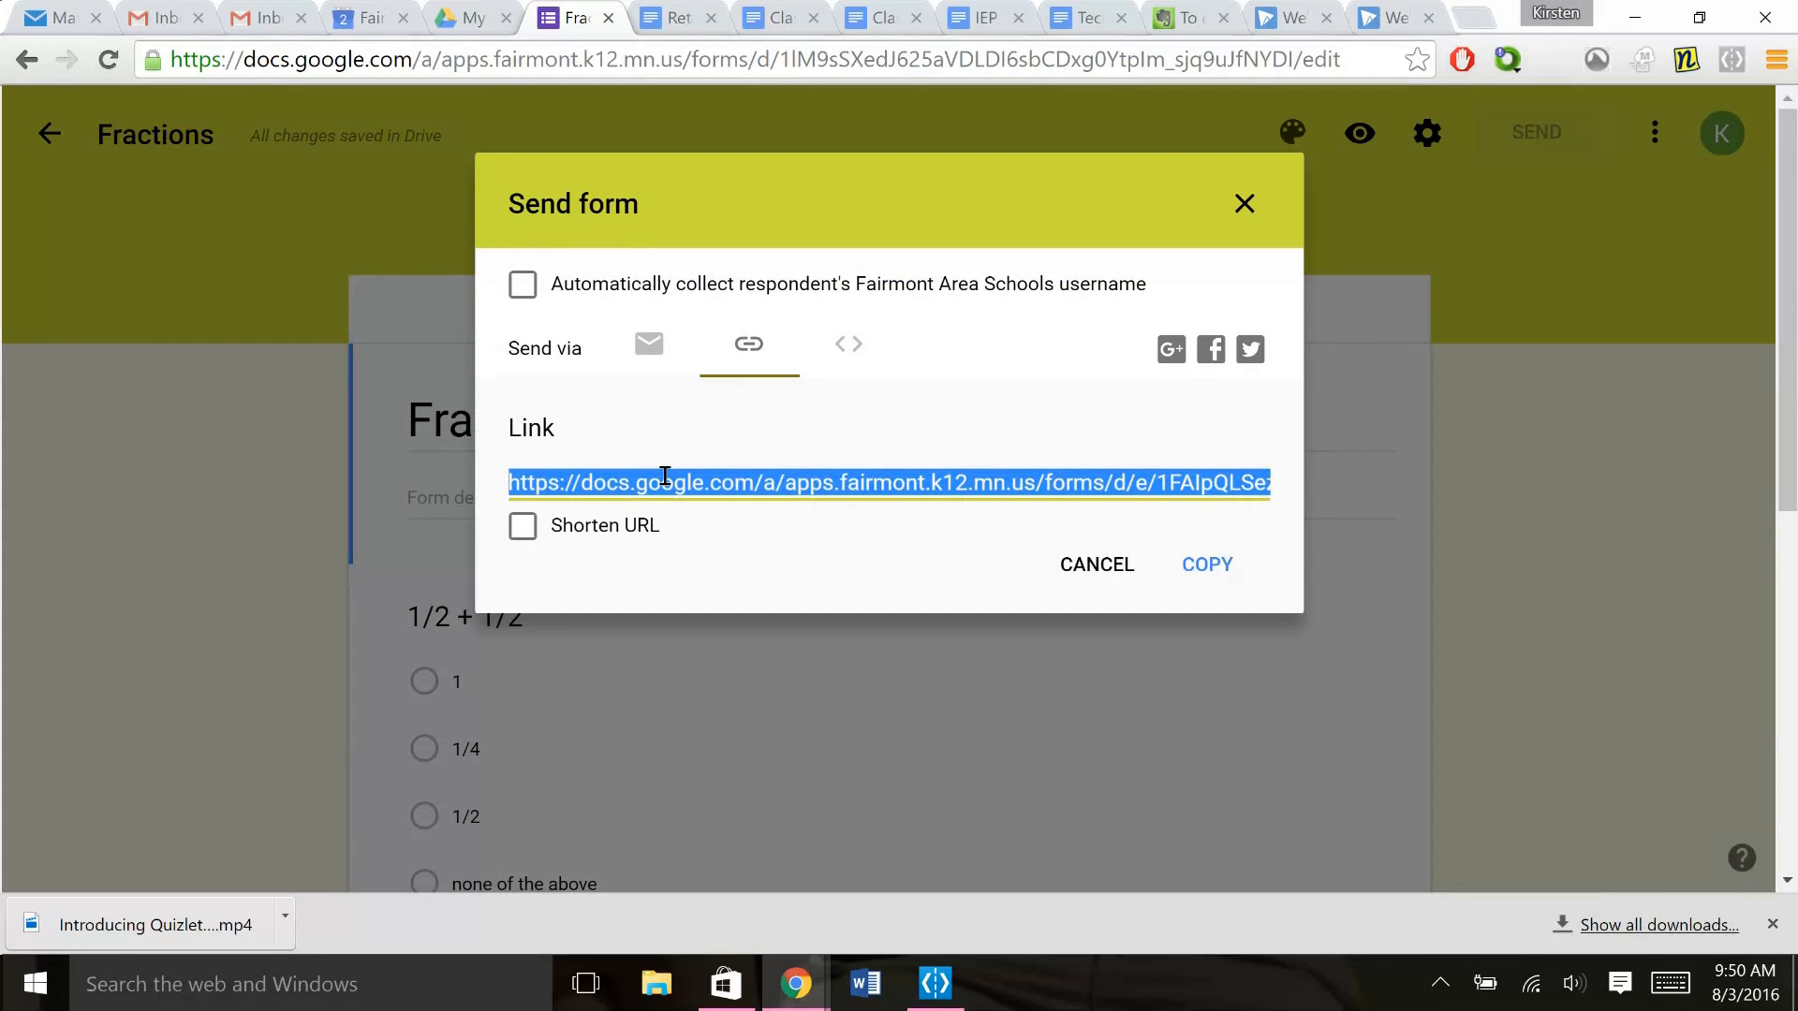
{"action": "left_click", "coordinate": [1226, 565]}
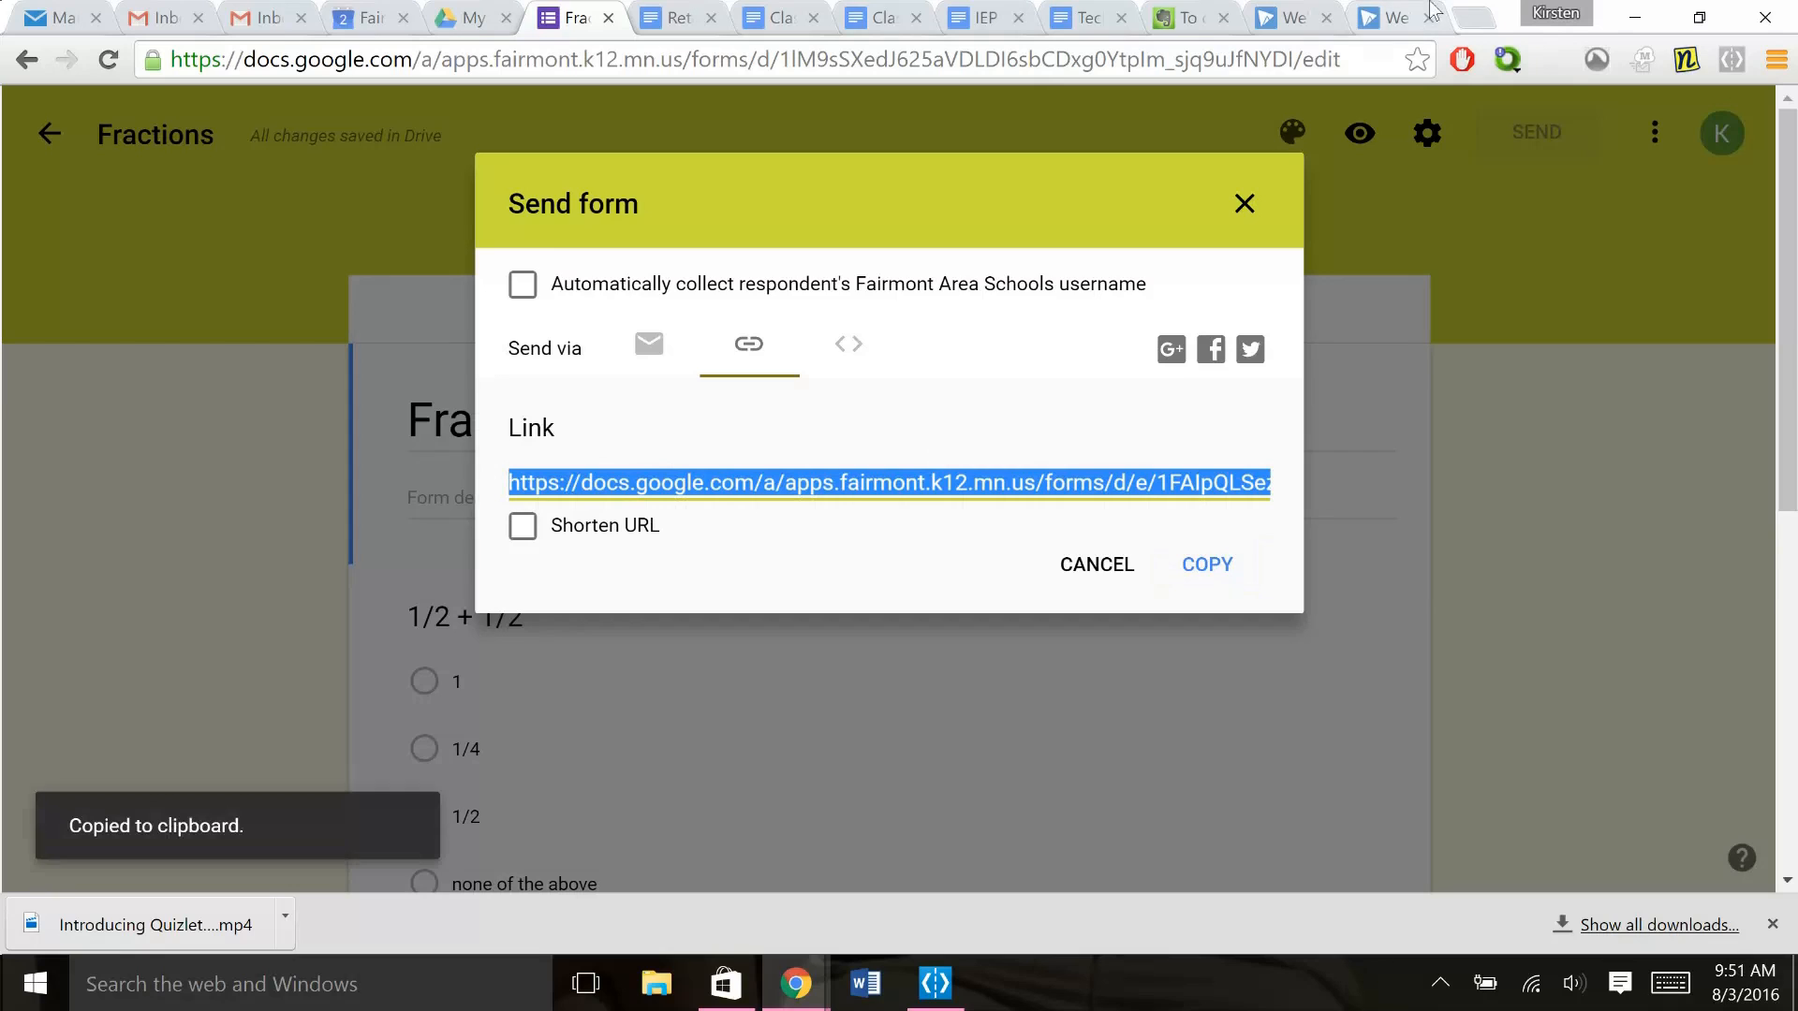
Open the copied form link in a new browser tab
{"action": "left_click", "coordinate": [1473, 17]}
{"action": "key", "text": "ctrl+v"}
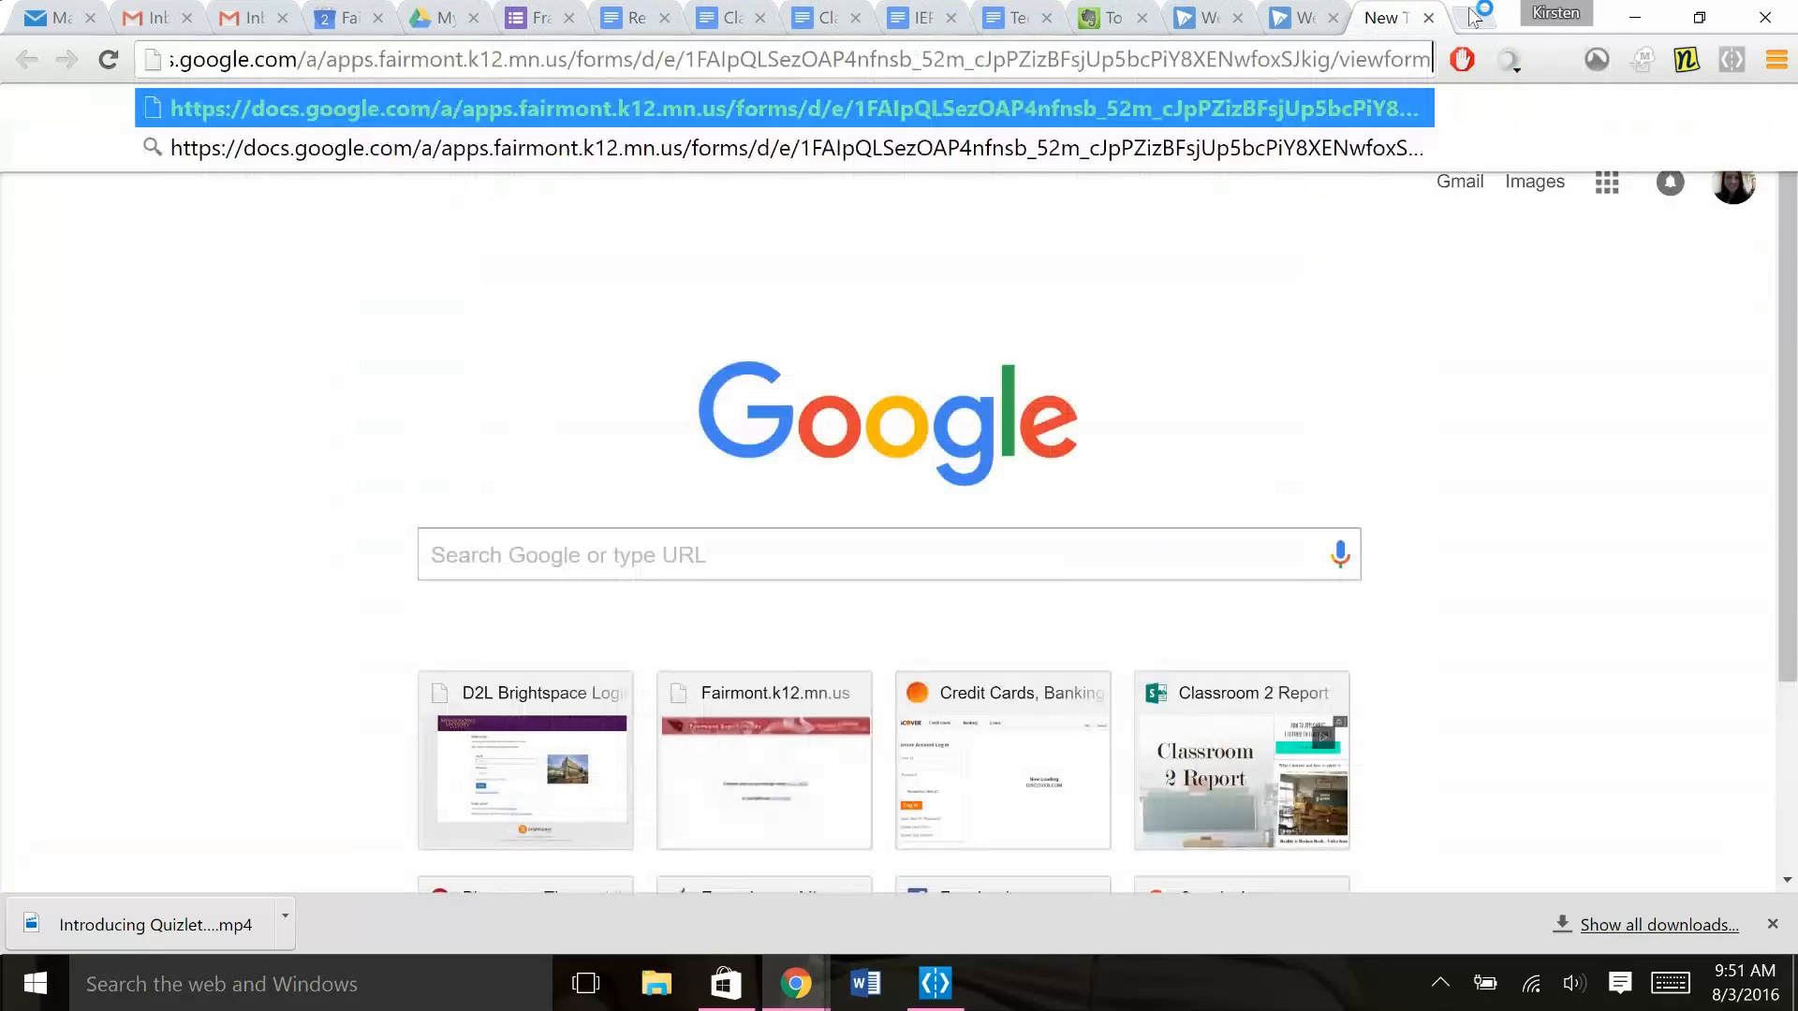
{"action": "key", "text": "Return"}
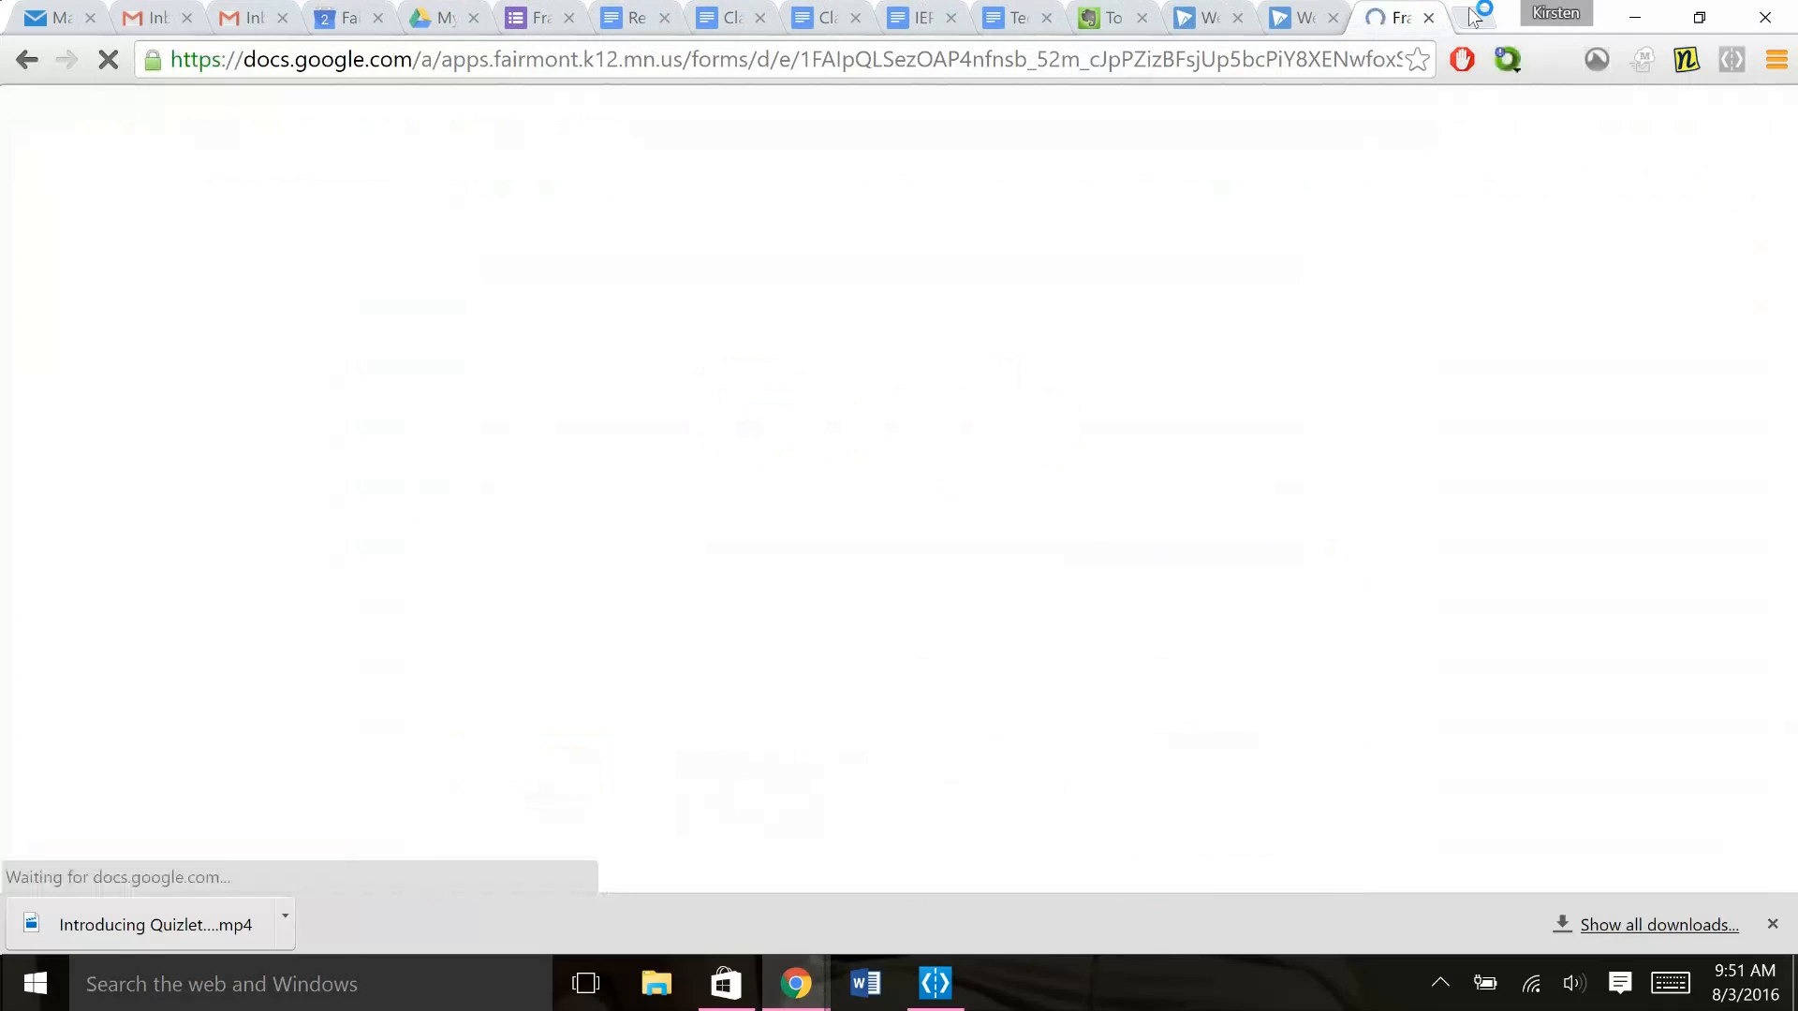
Submit a test response answering 1 to both fraction questions and "fjsfasd" to the explanation question
{"action": "left_click_drag", "start_coordinate": [1792, 258], "coordinate": [1795, 390]}
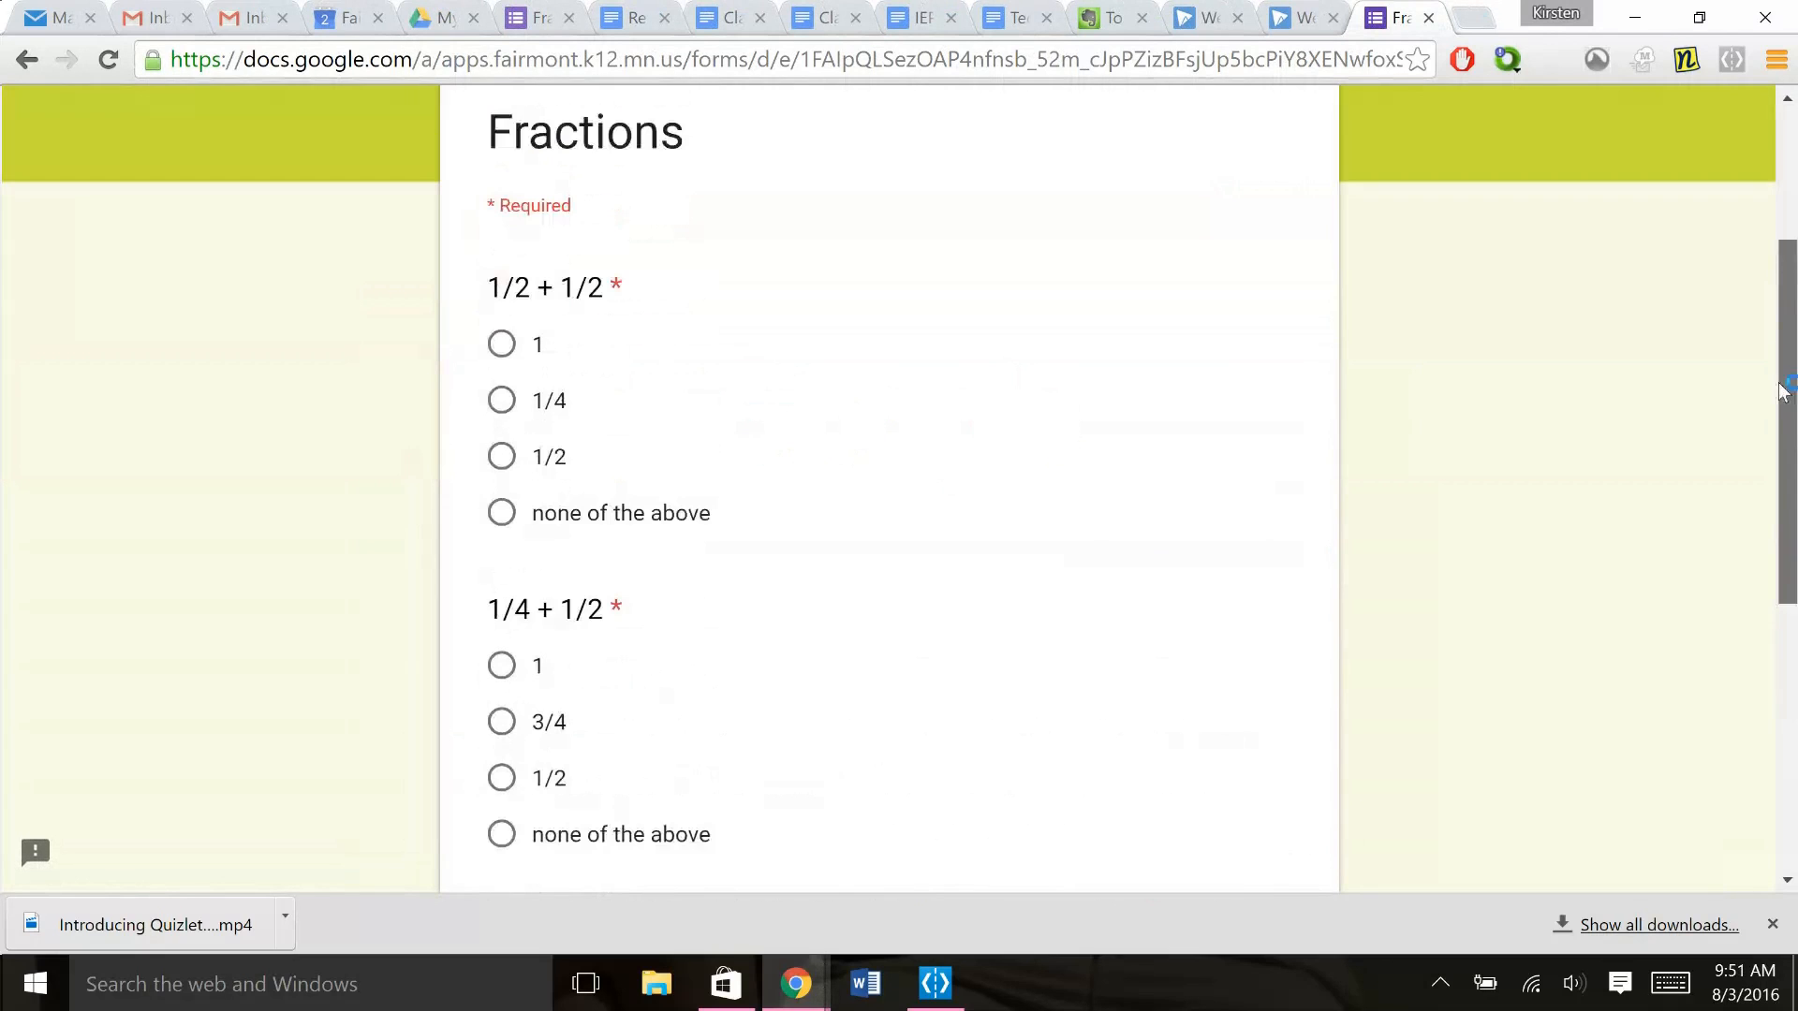
{"action": "left_click", "coordinate": [499, 346]}
{"action": "left_click", "coordinate": [494, 663]}
{"action": "left_click_drag", "start_coordinate": [1795, 342], "coordinate": [1795, 564]}
{"action": "left_click", "coordinate": [599, 518]}
{"action": "type", "text": "fjsfasd"}
{"action": "left_click", "coordinate": [553, 689]}
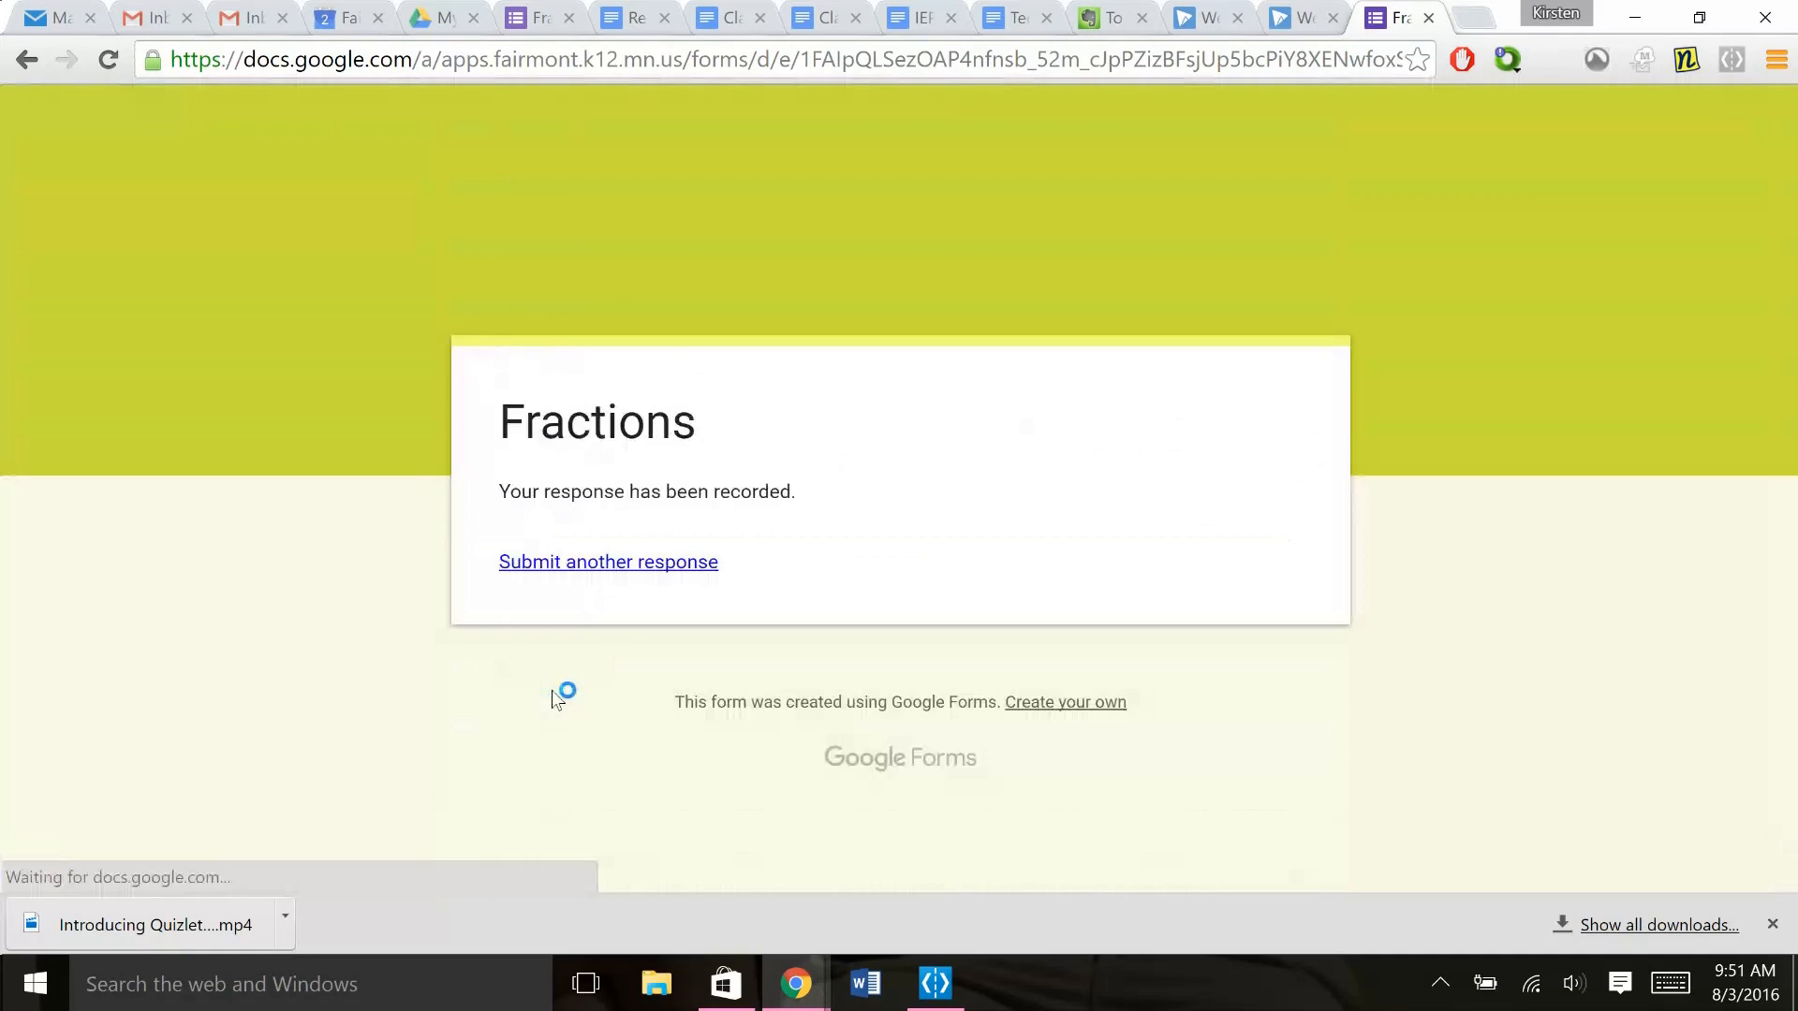
Return from the submitted response to the form's editing view and dismiss the extension notice and account details
{"action": "left_click", "coordinate": [576, 562]}
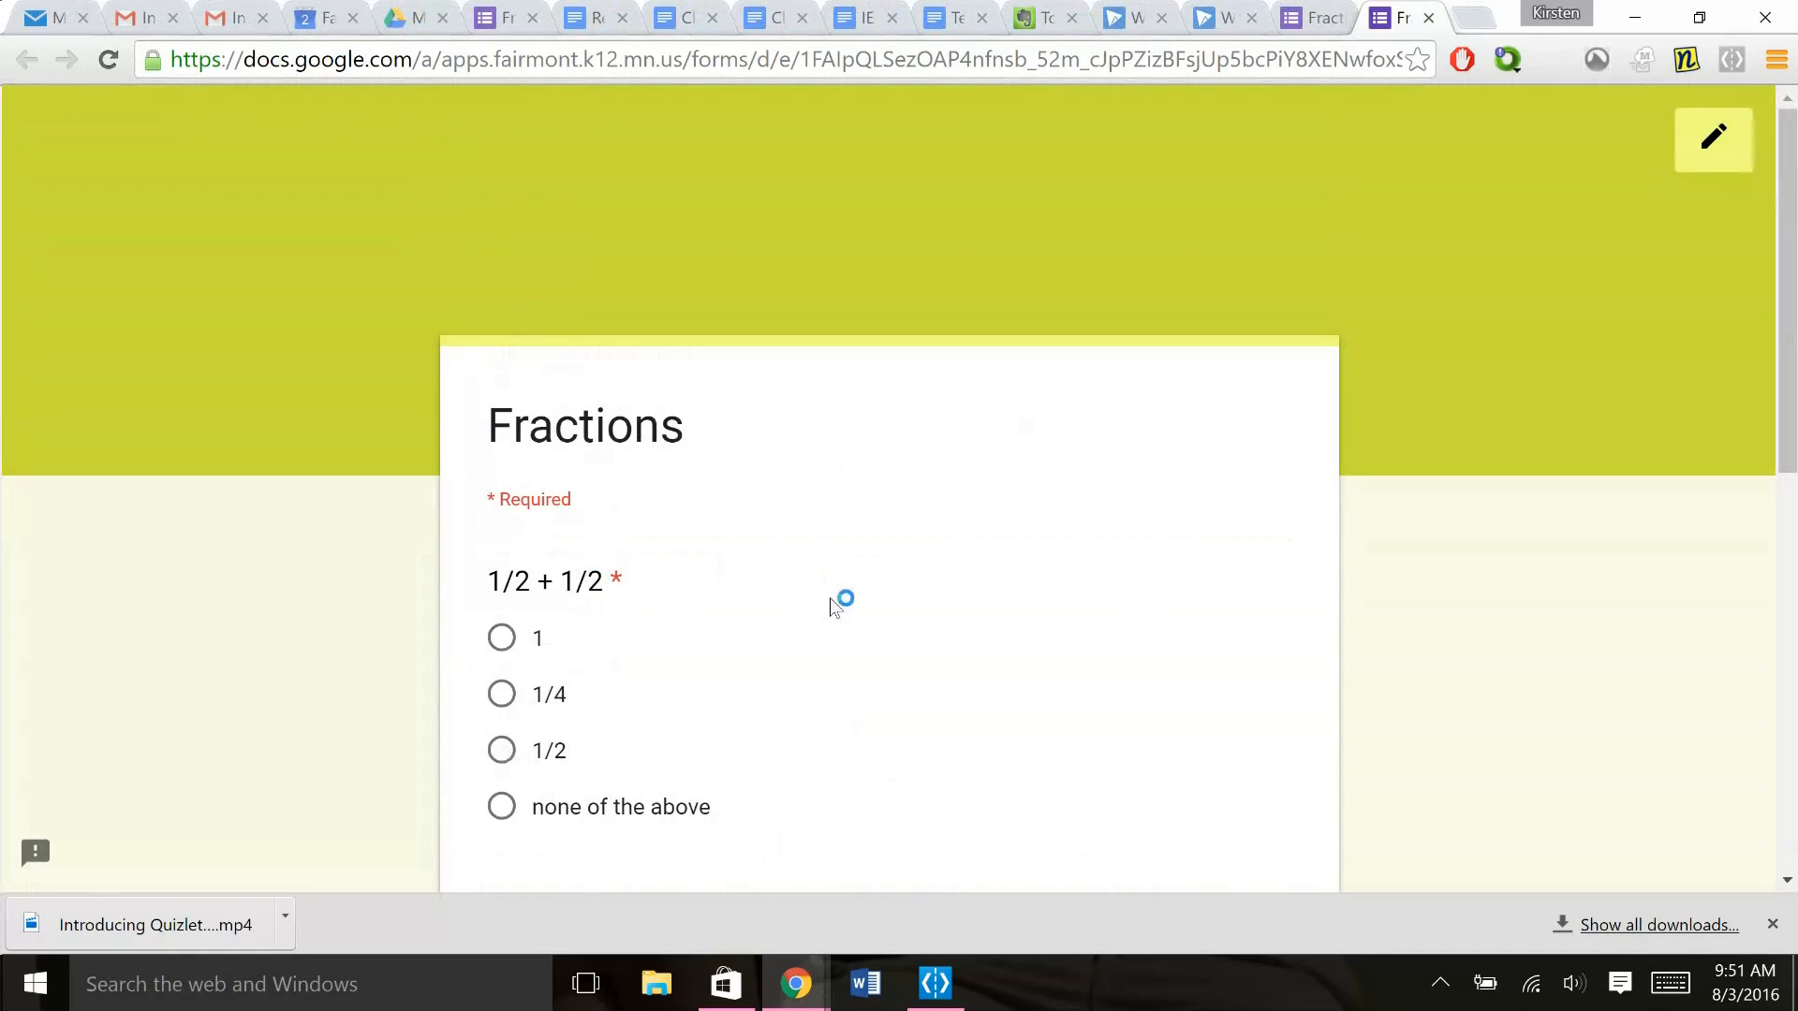
{"action": "left_click", "coordinate": [1428, 18]}
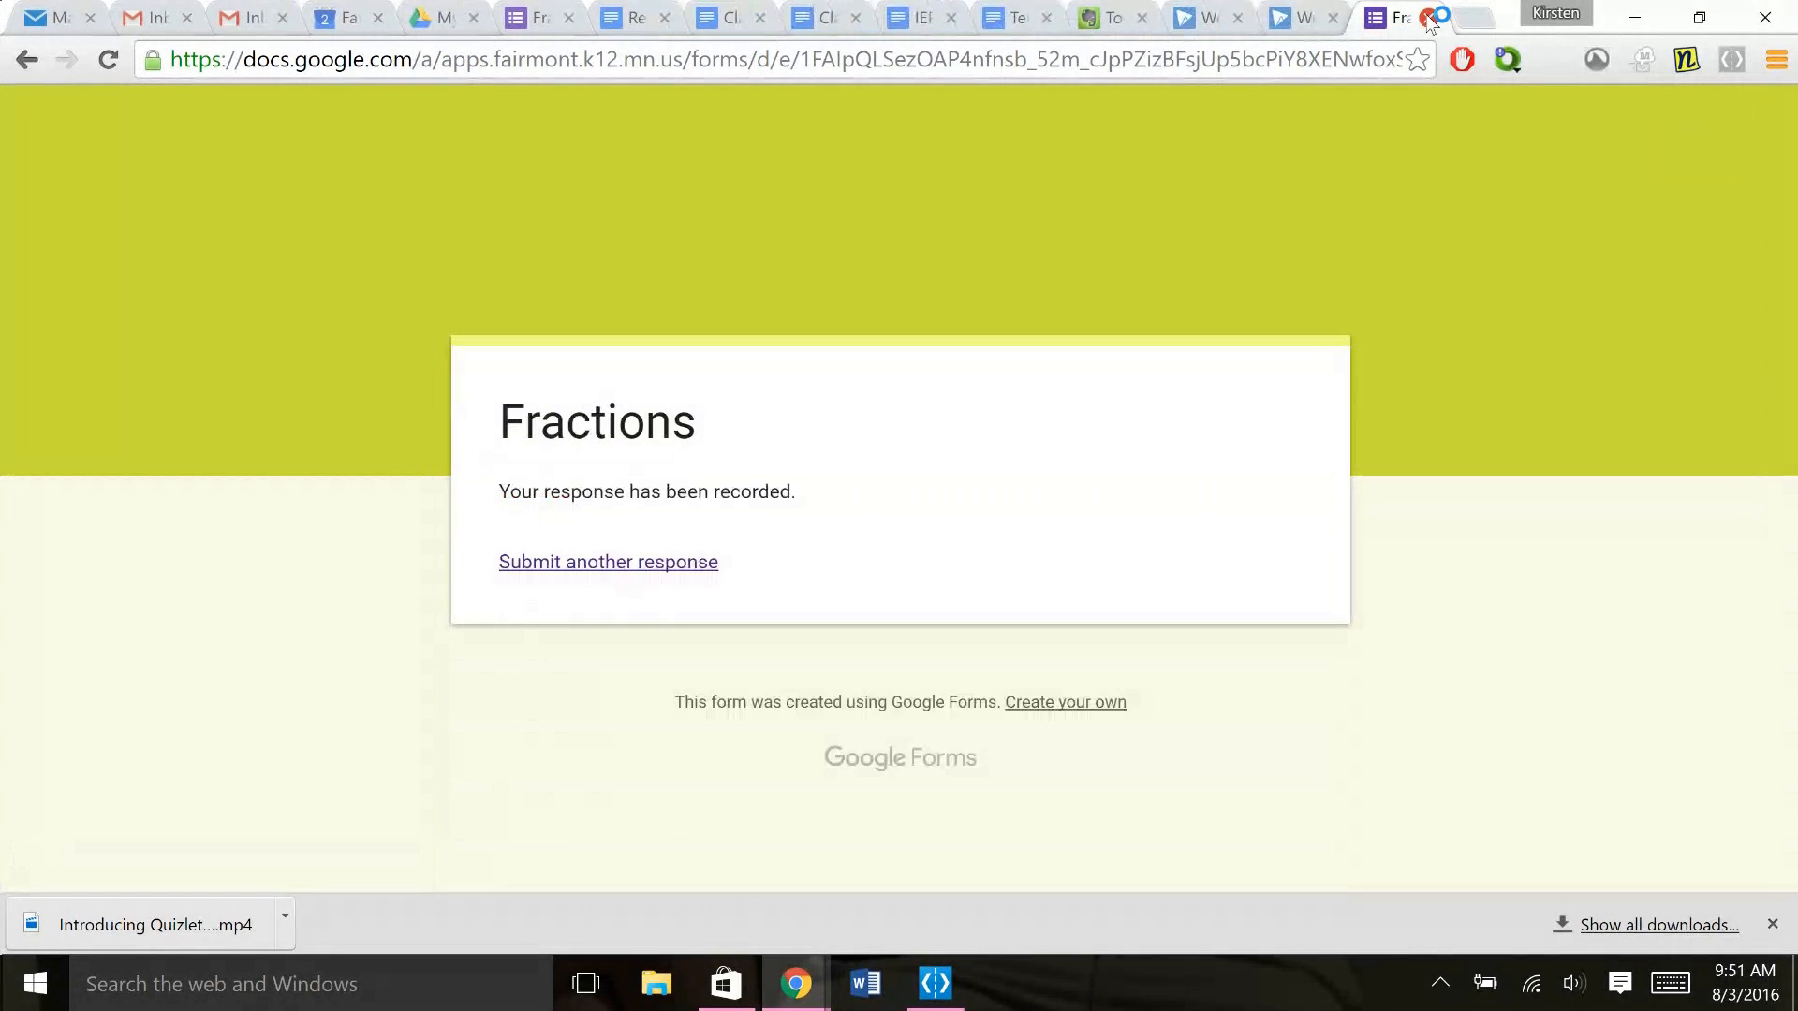
{"action": "left_click", "coordinate": [26, 60]}
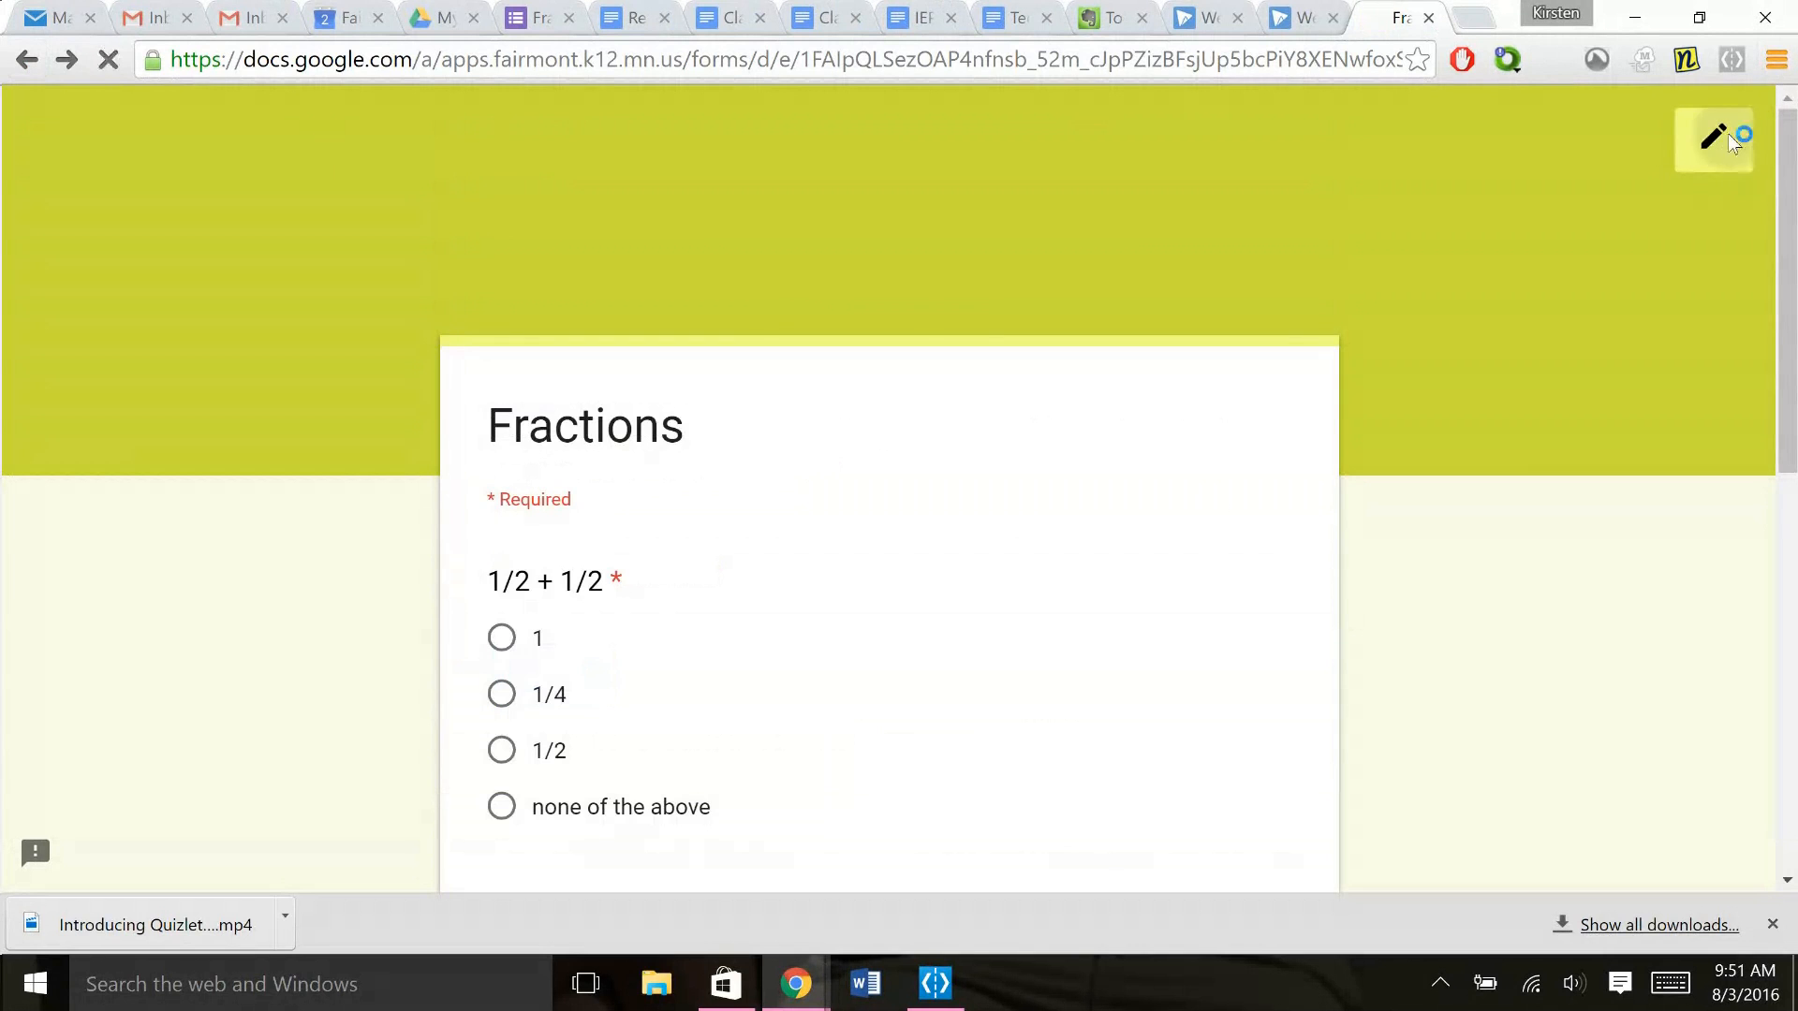
{"action": "left_click", "coordinate": [1731, 138]}
{"action": "left_click", "coordinate": [1731, 117]}
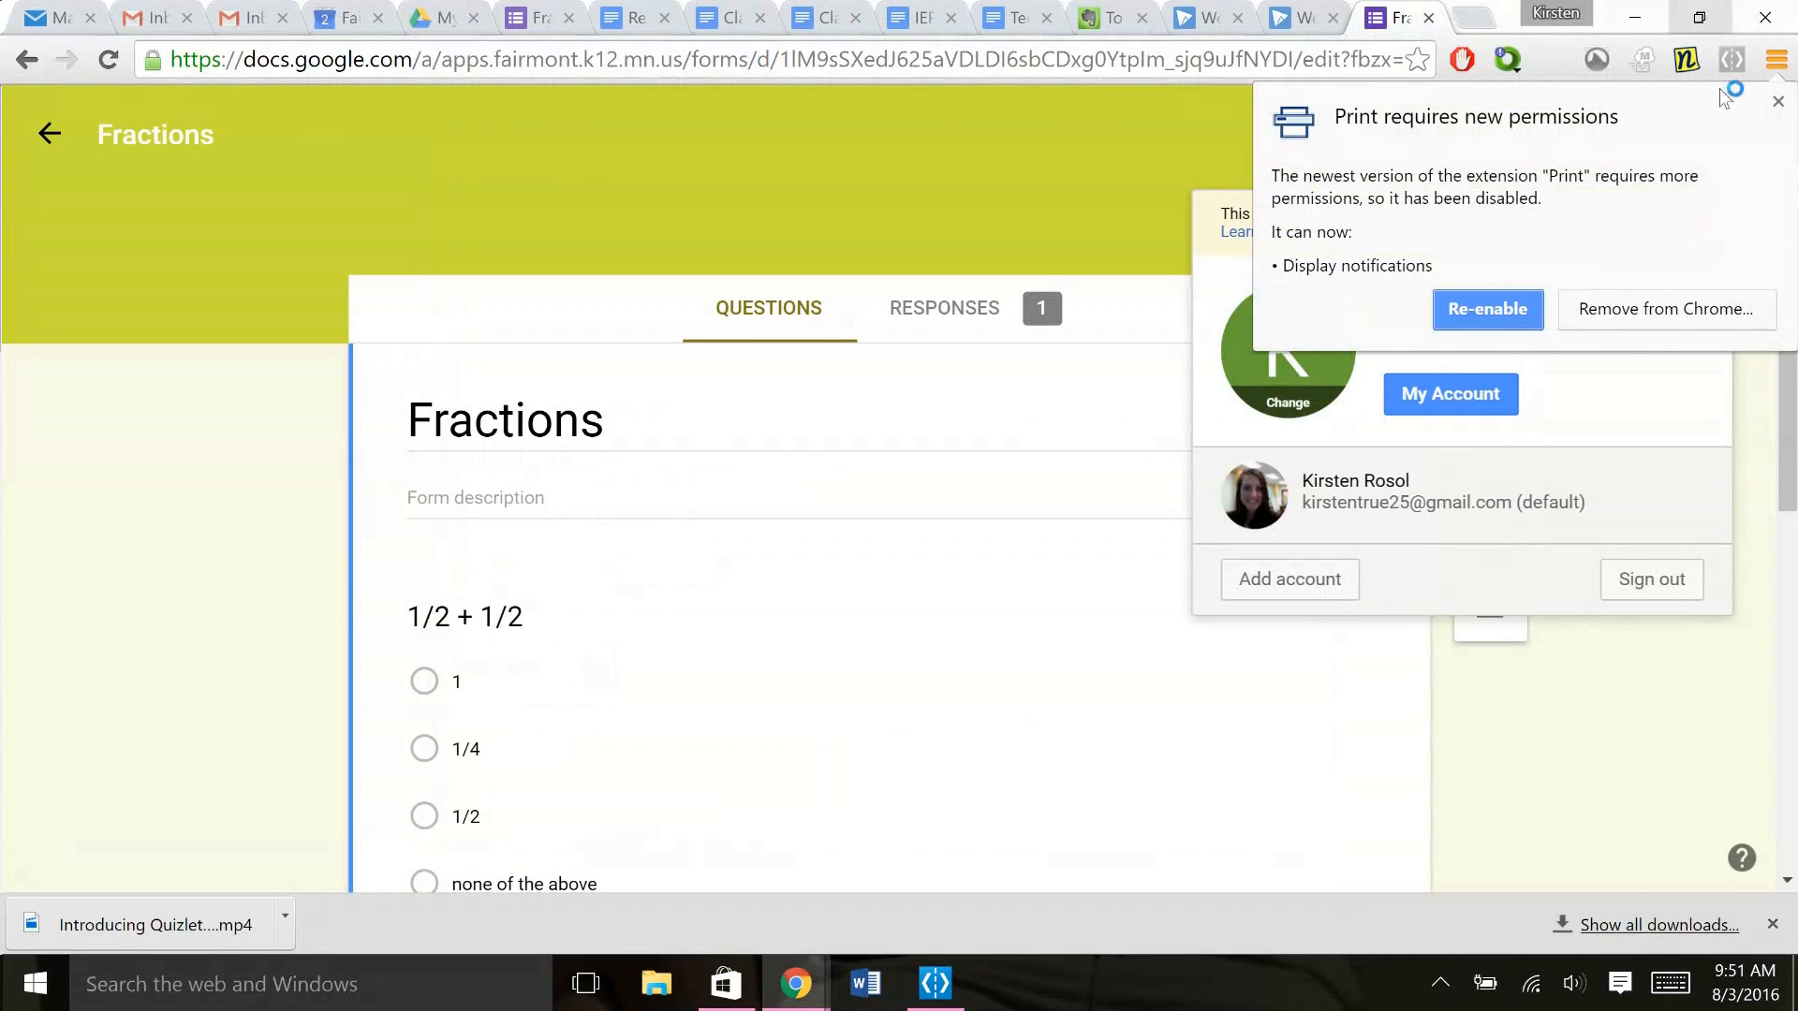
{"action": "left_click", "coordinate": [1777, 101]}
{"action": "left_click", "coordinate": [1770, 463]}
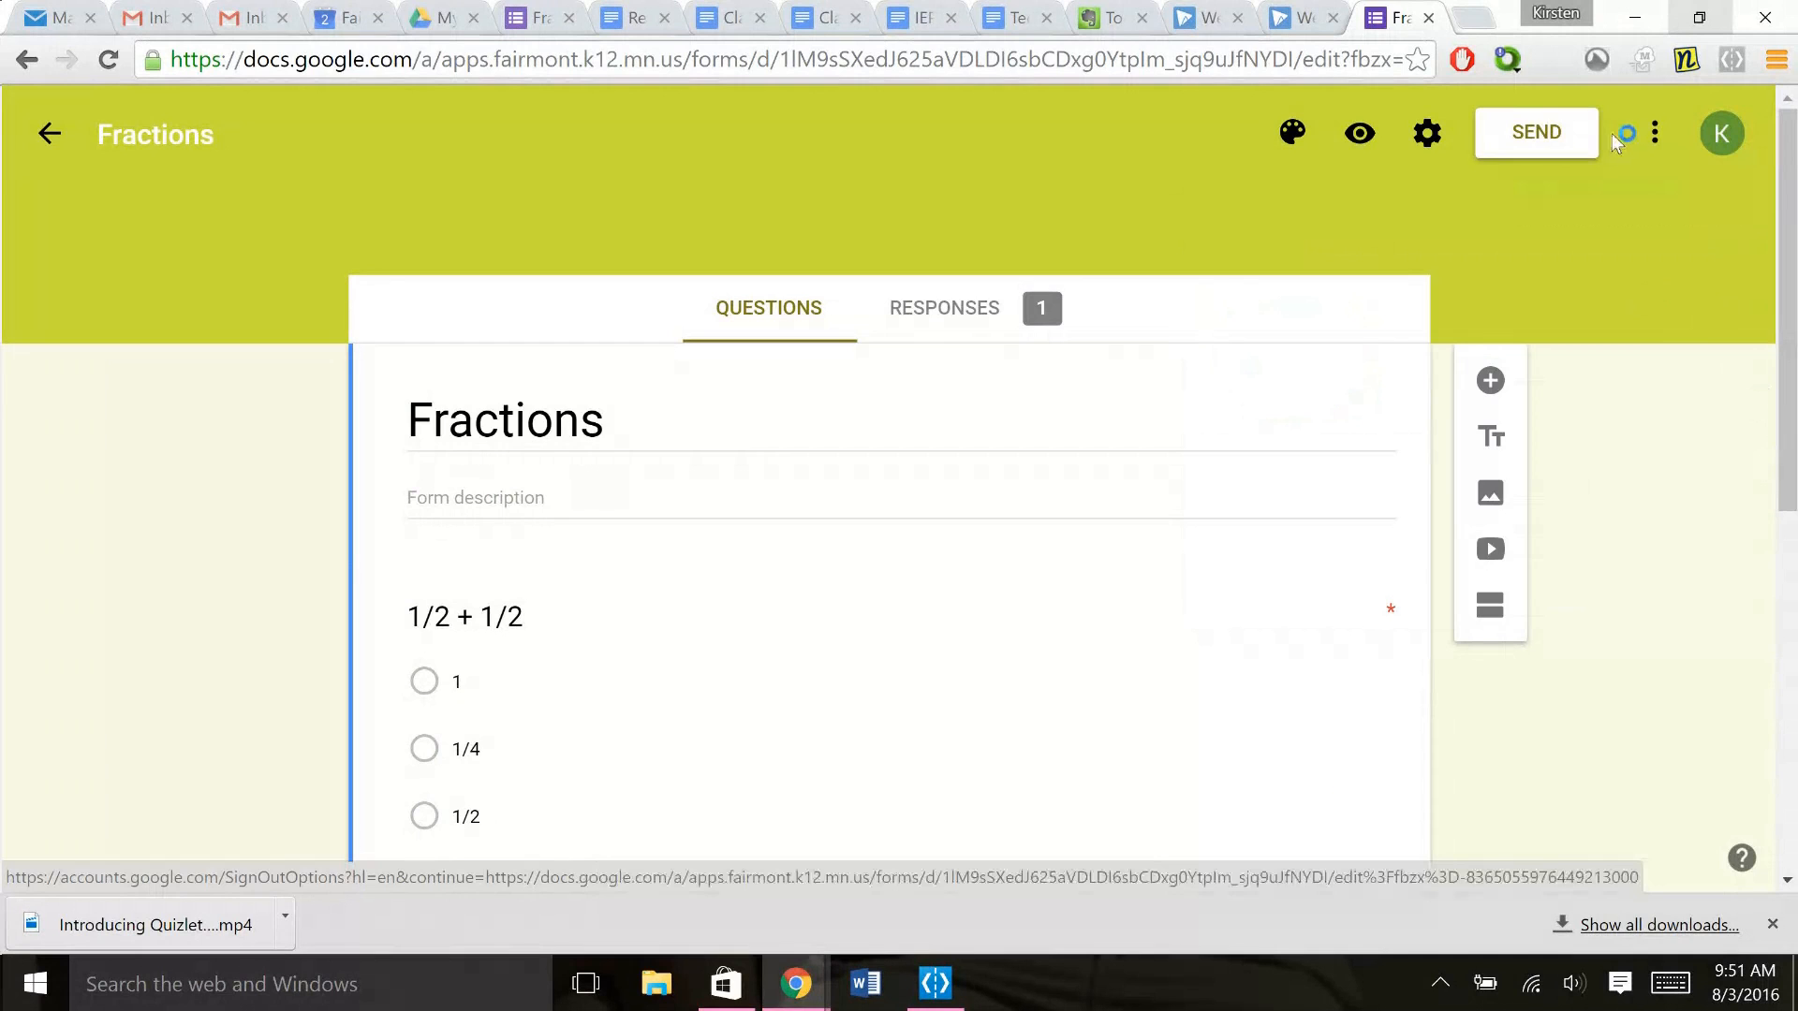
Preview the whole Fractions form as a respondent sees it and close the preview
{"action": "left_click", "coordinate": [1368, 133]}
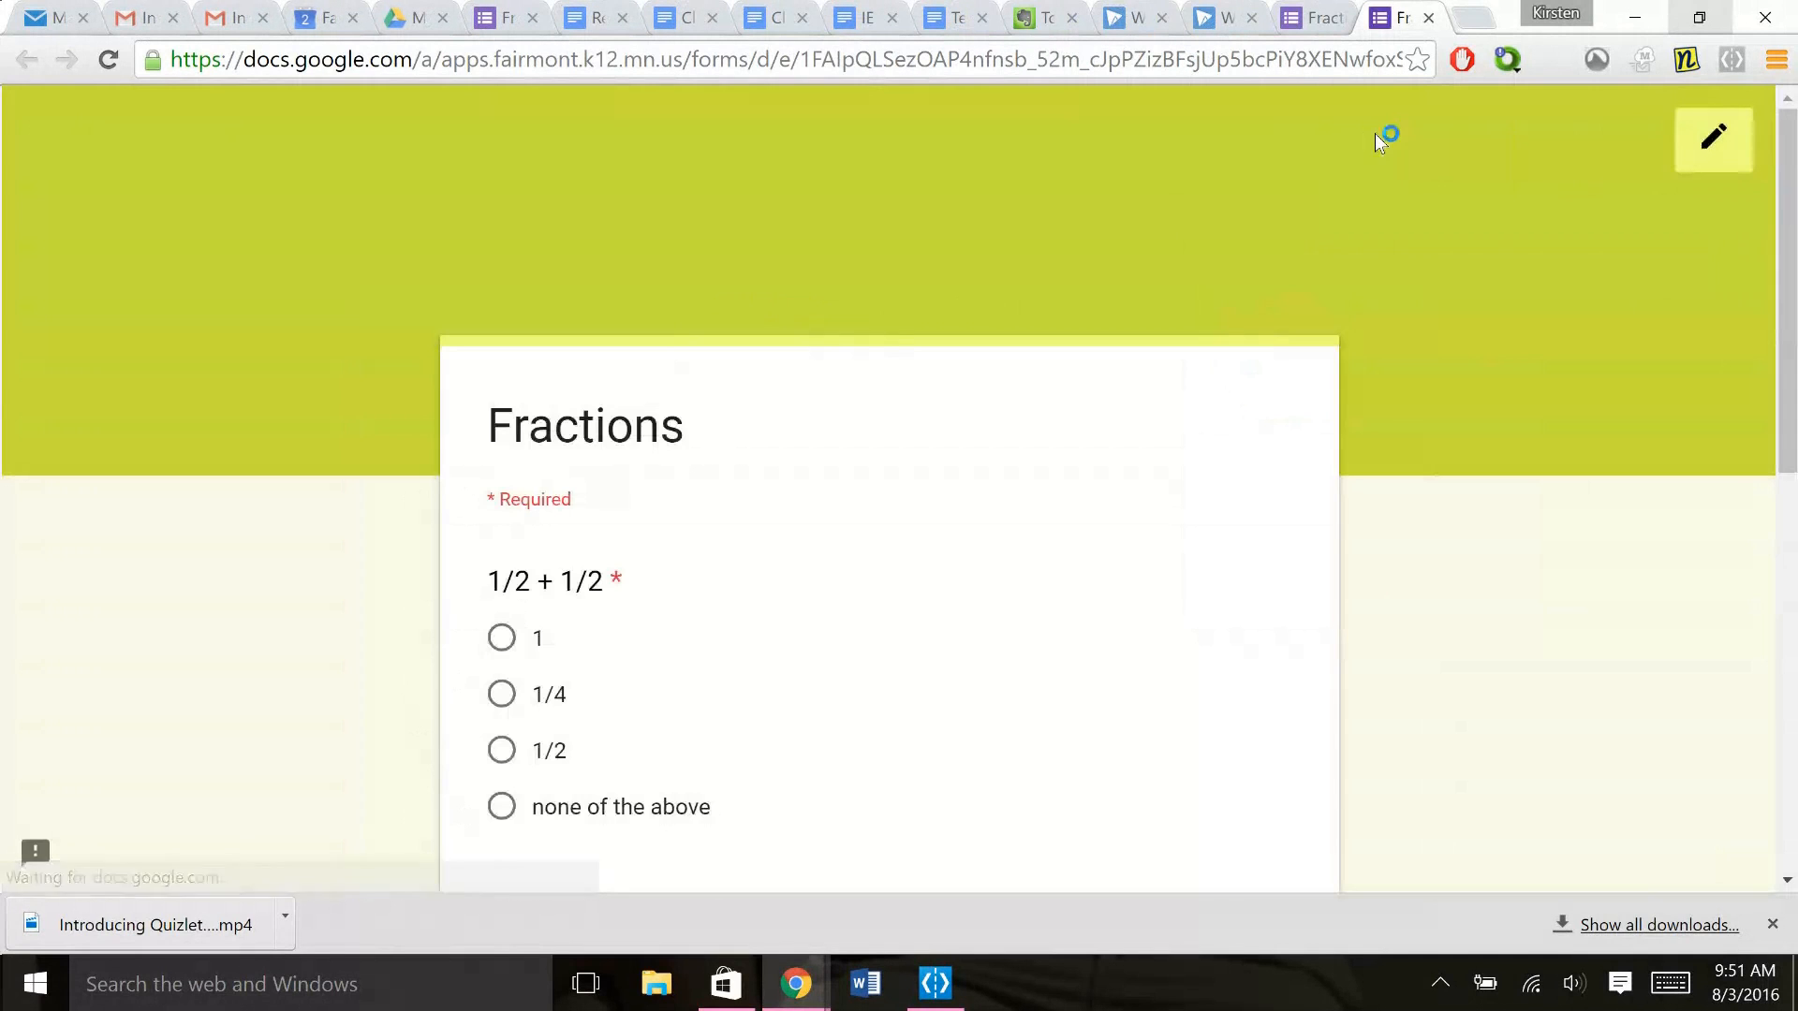
{"action": "scroll", "coordinate": [1793, 409], "scroll_direction": "down", "scroll_amount": 10}
{"action": "scroll", "coordinate": [1772, 405], "scroll_direction": "up", "scroll_amount": 10}
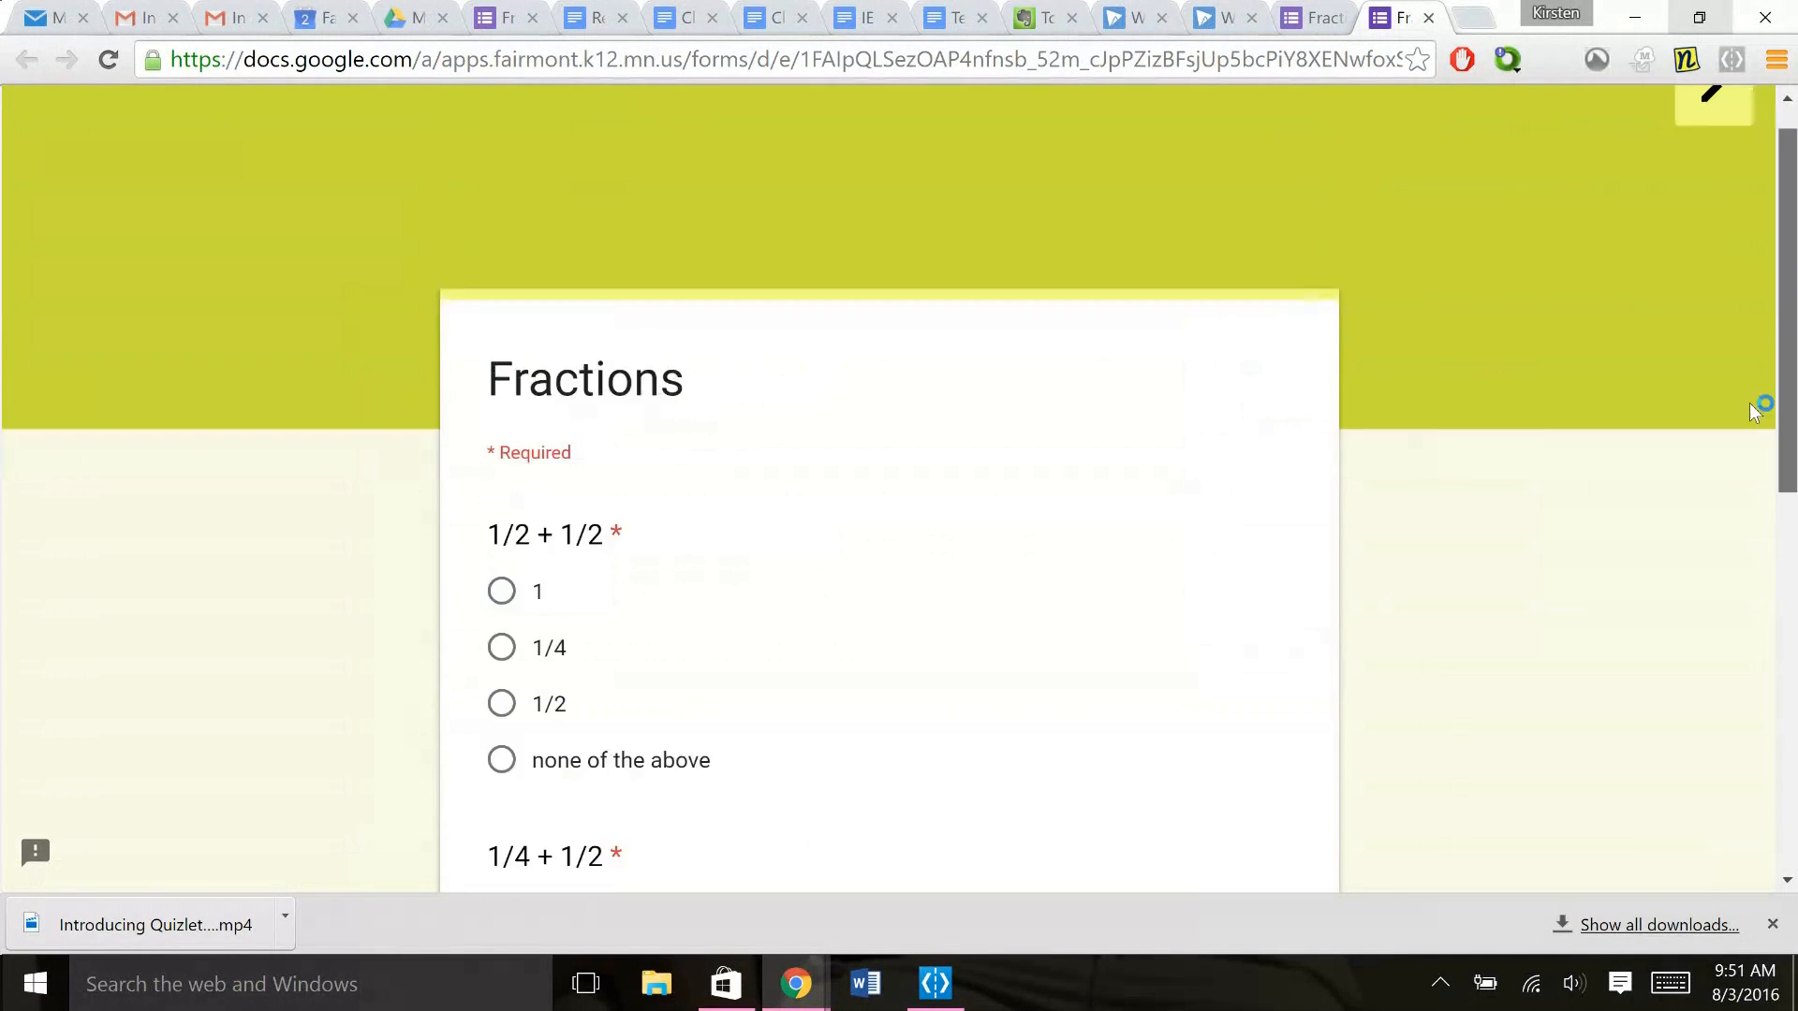
{"action": "left_click", "coordinate": [1428, 18]}
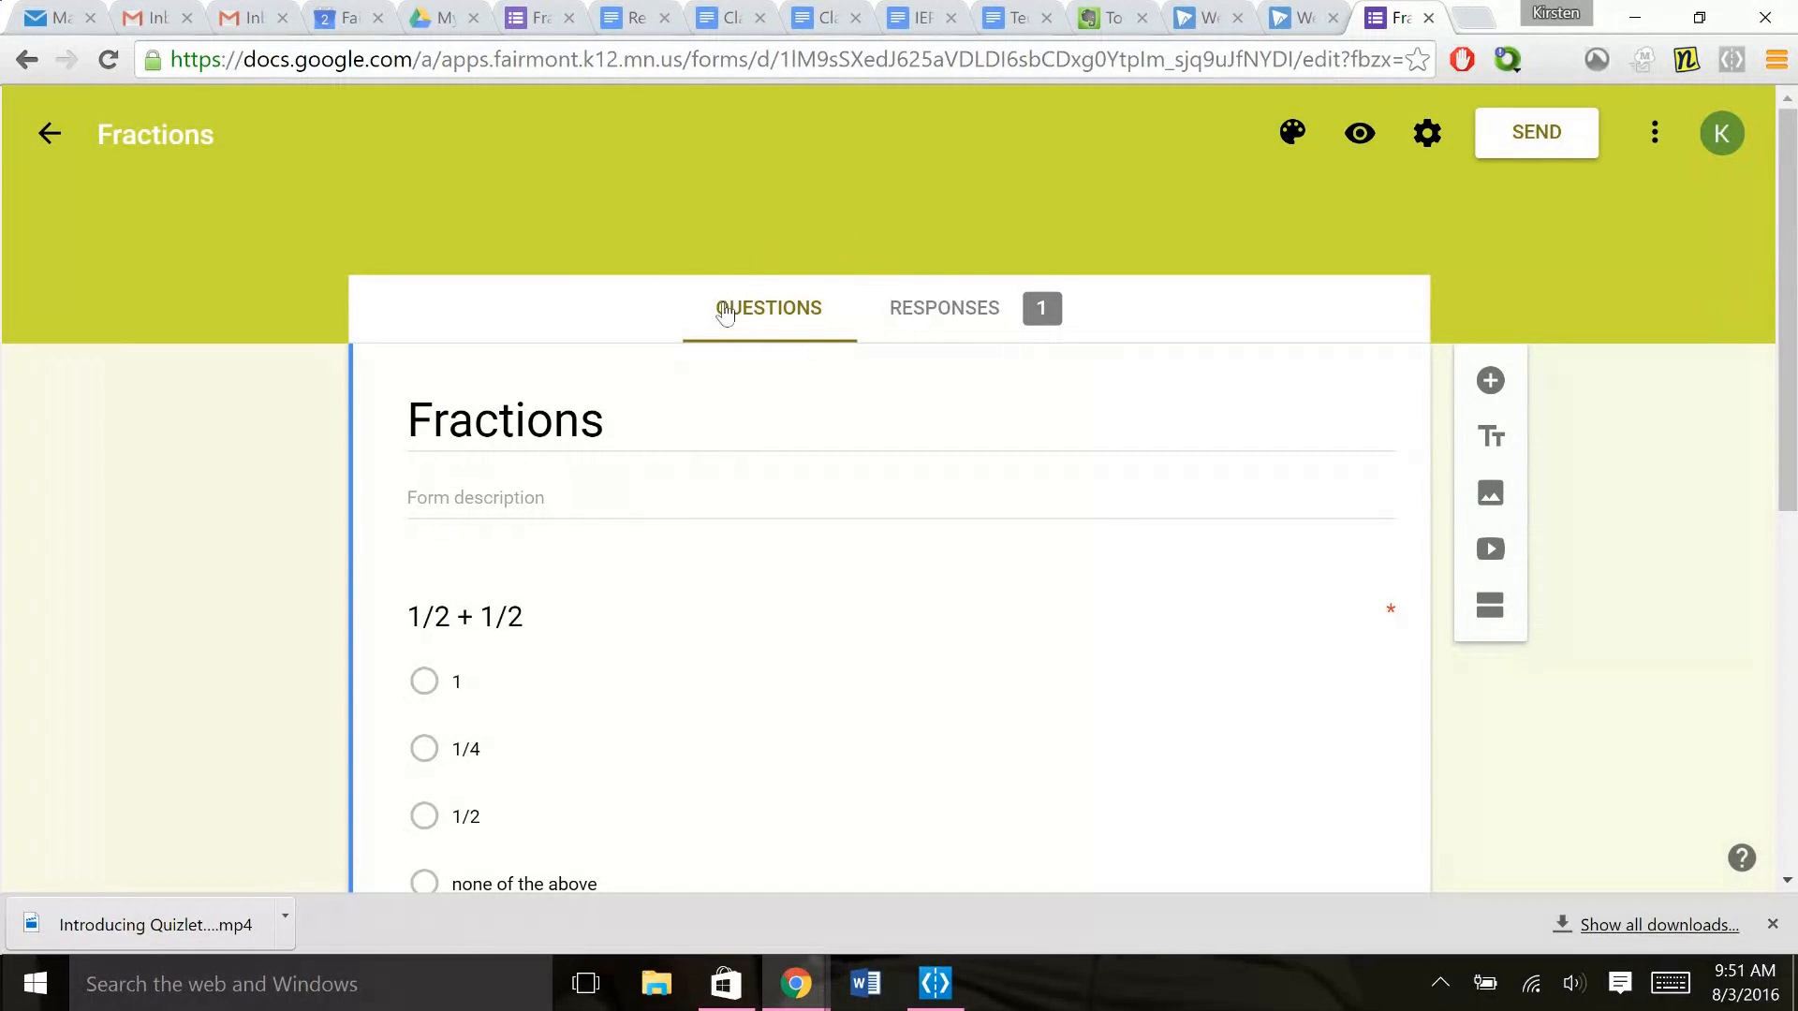
Examine the summary of responses collected for the 1/2 + 1/2 question
{"action": "left_click", "coordinate": [987, 323]}
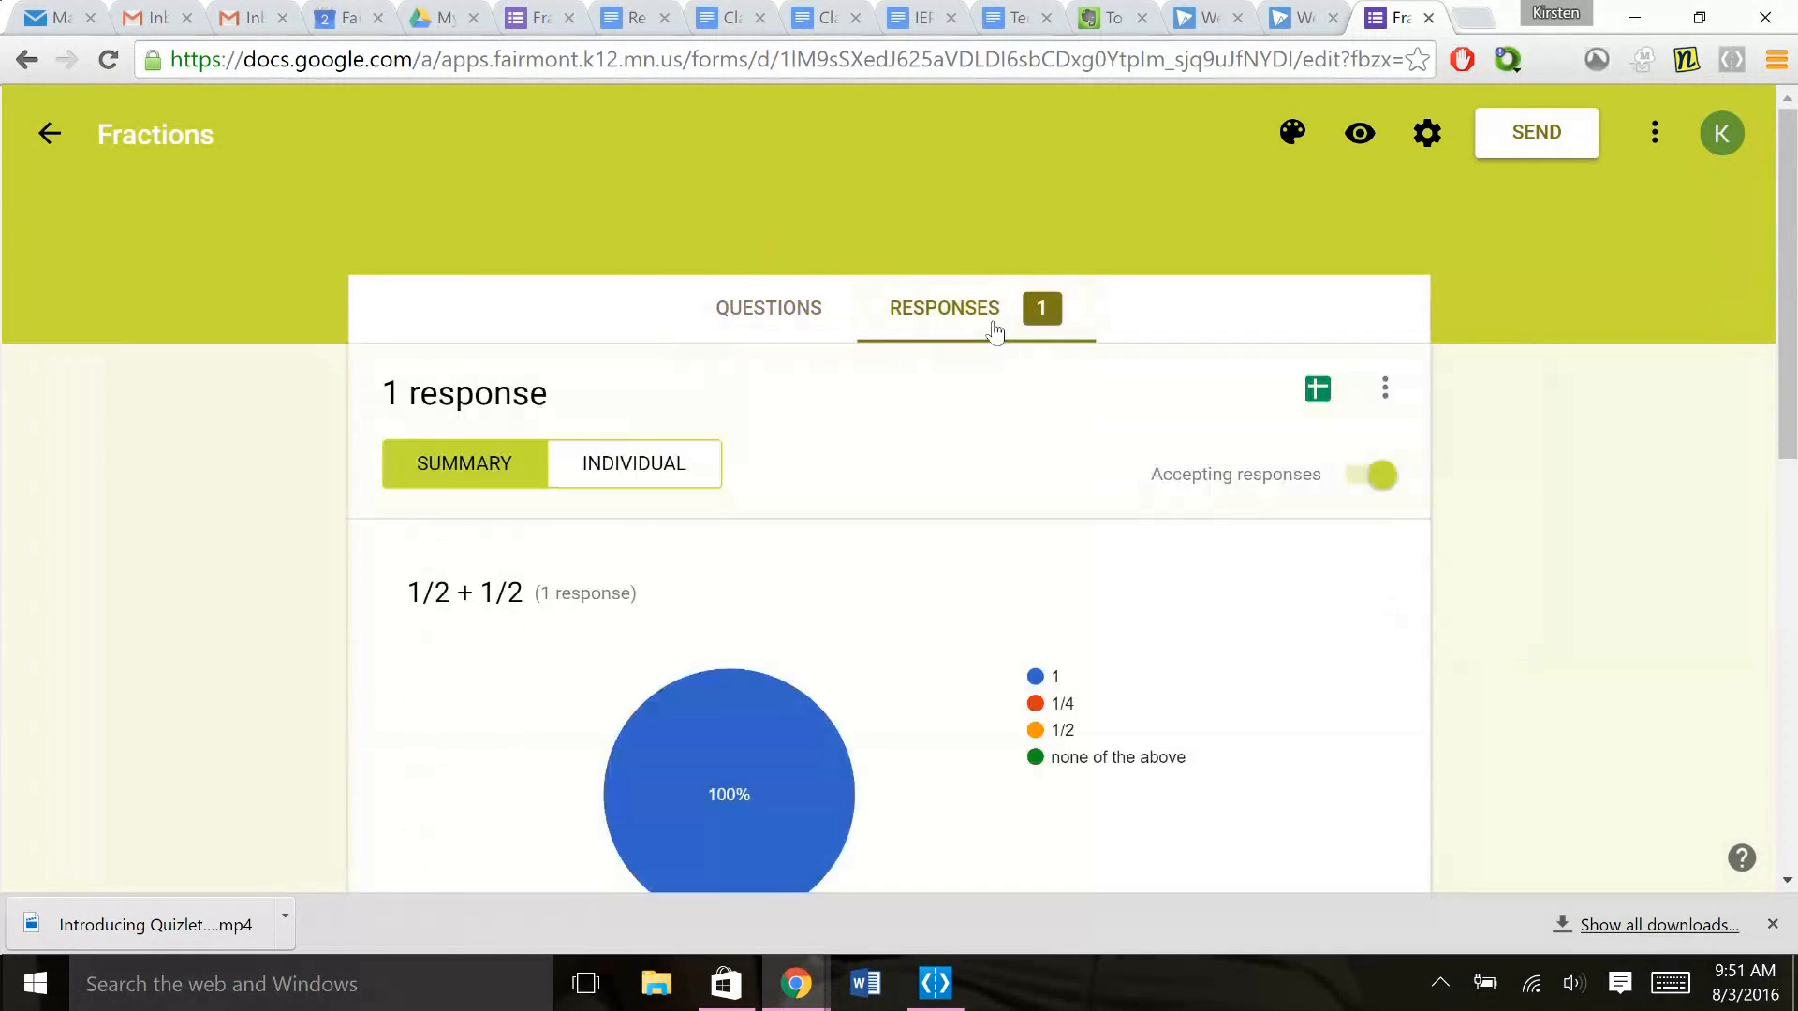
{"action": "scroll", "coordinate": [1769, 290], "scroll_direction": "down", "scroll_amount": 1}
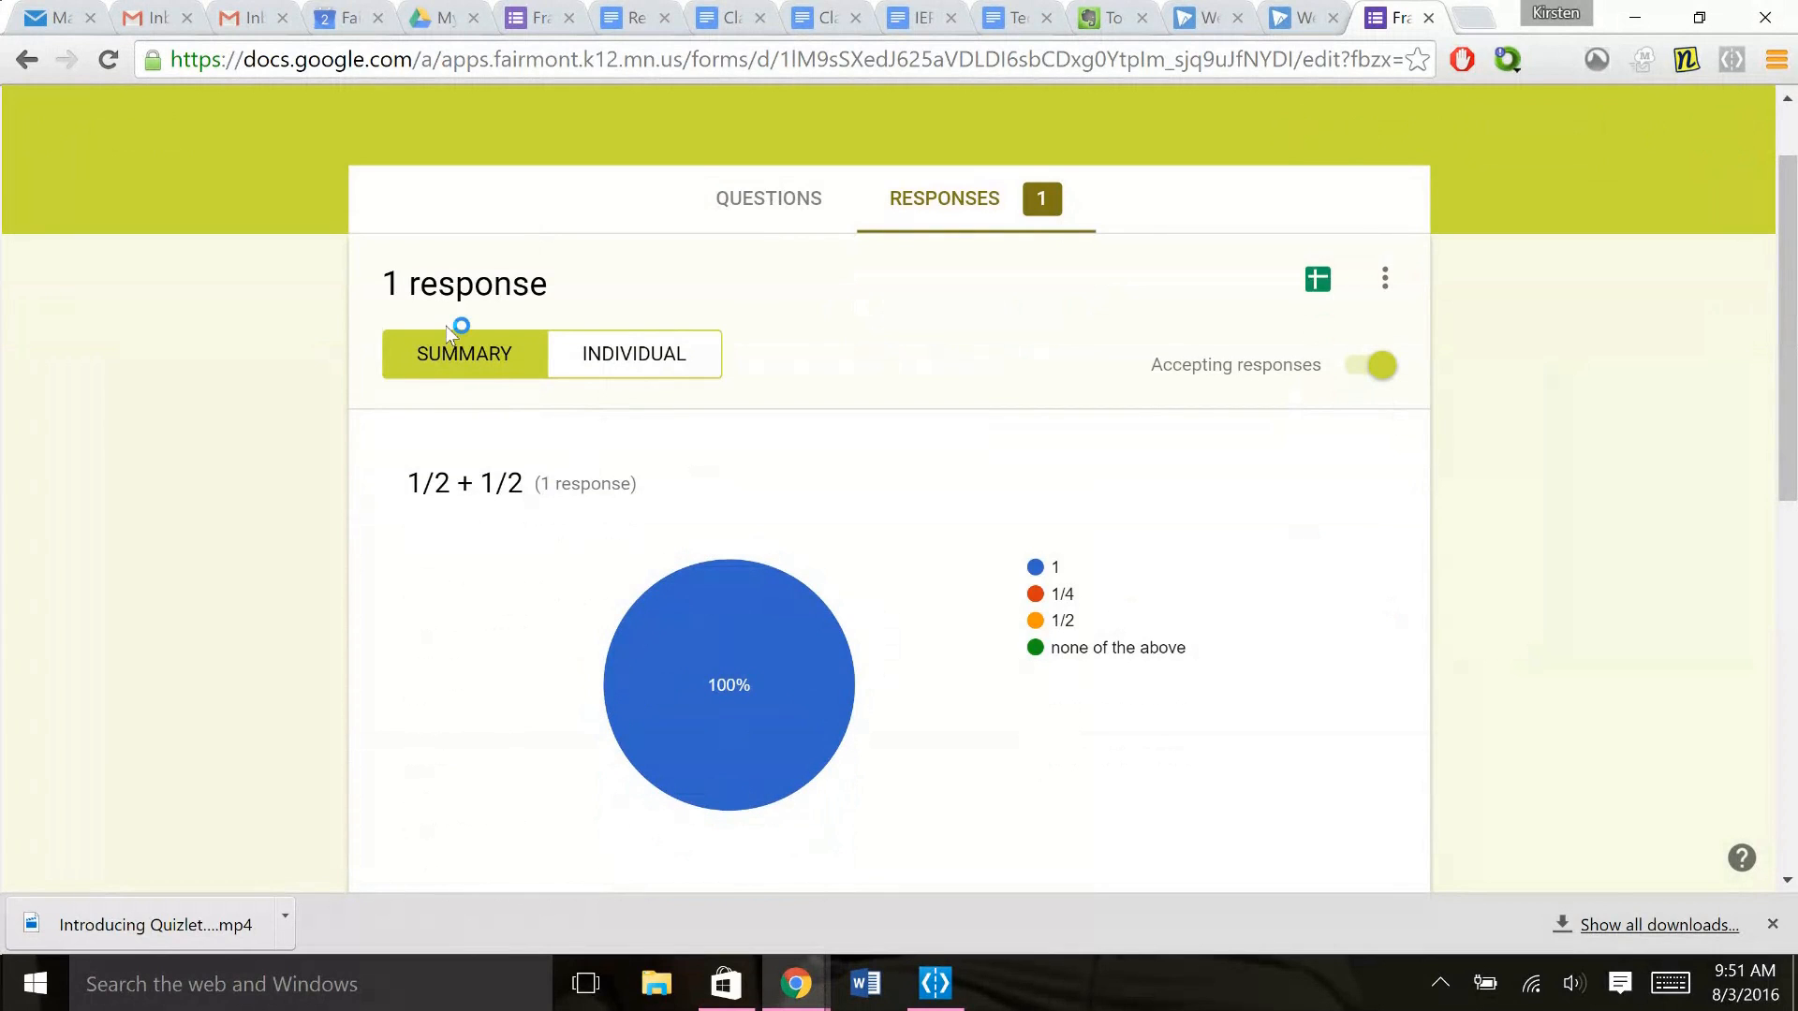
Open the live form again and submit a second test response with 1/2 for both fraction questions and "dfjkads" as the explanation
{"action": "left_click", "coordinate": [749, 224]}
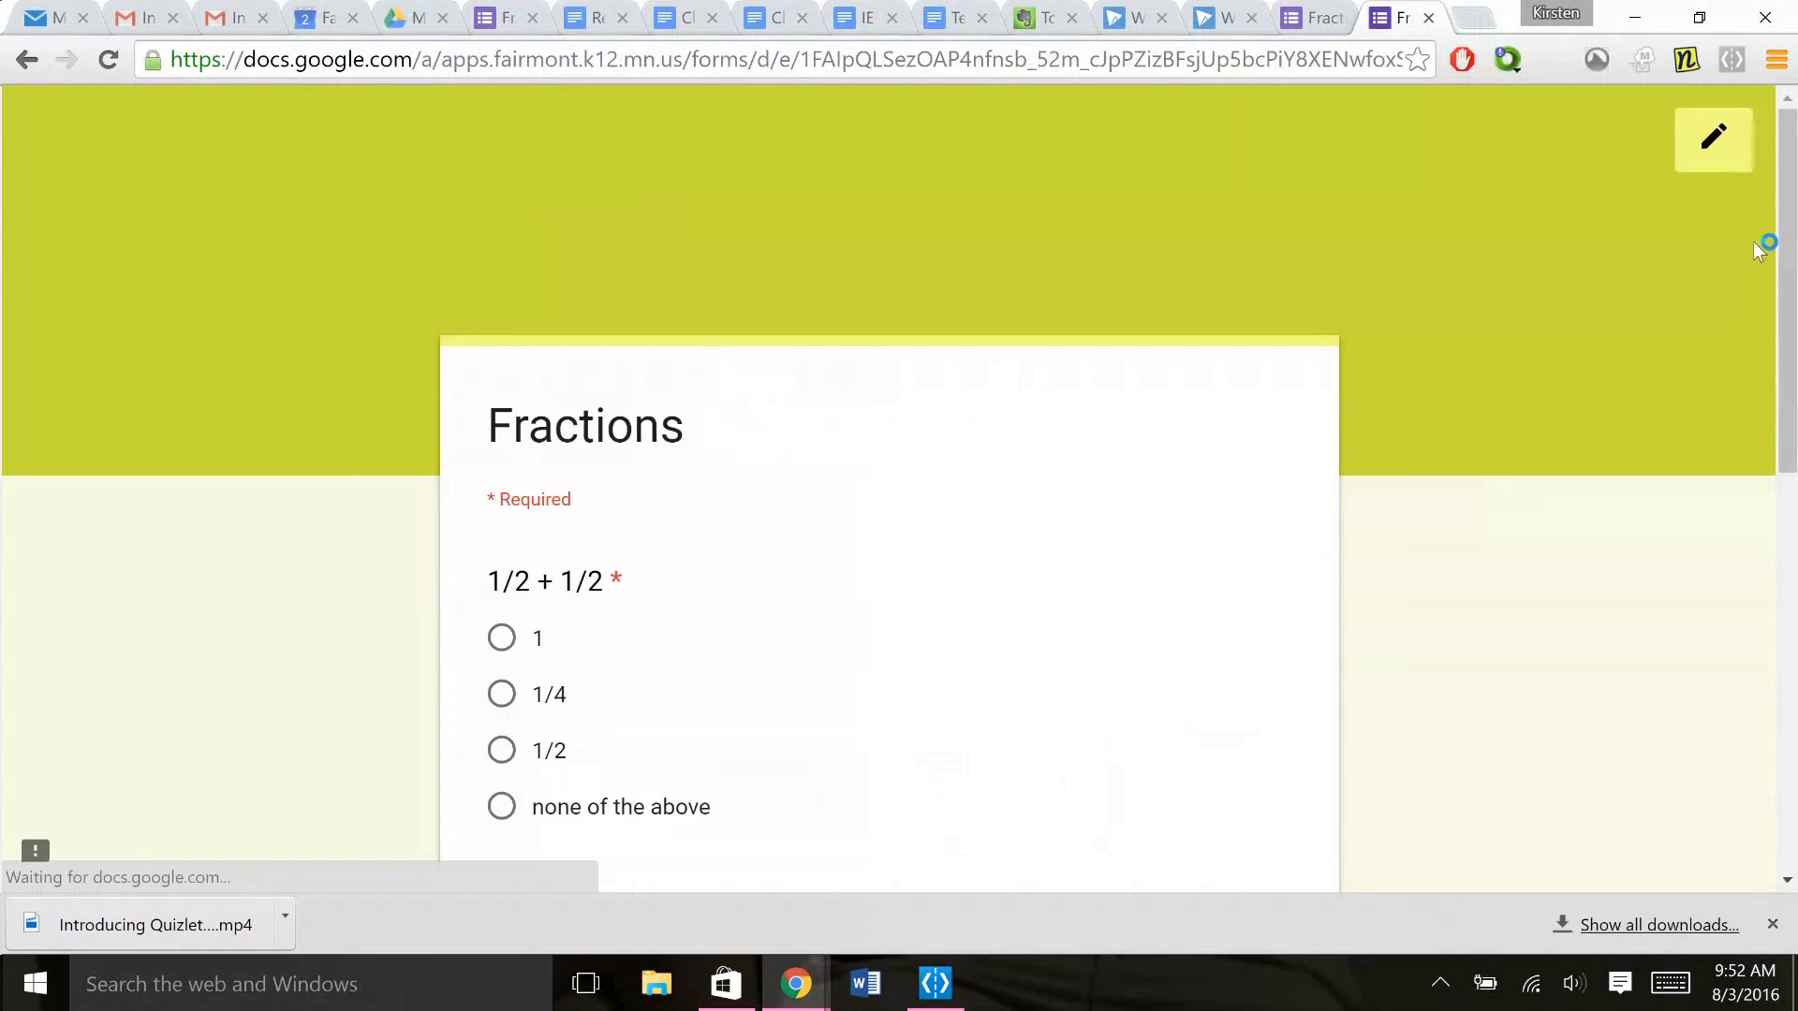
{"action": "scroll", "coordinate": [381, 387], "scroll_direction": "down", "scroll_amount": 3}
{"action": "left_click", "coordinate": [501, 422]}
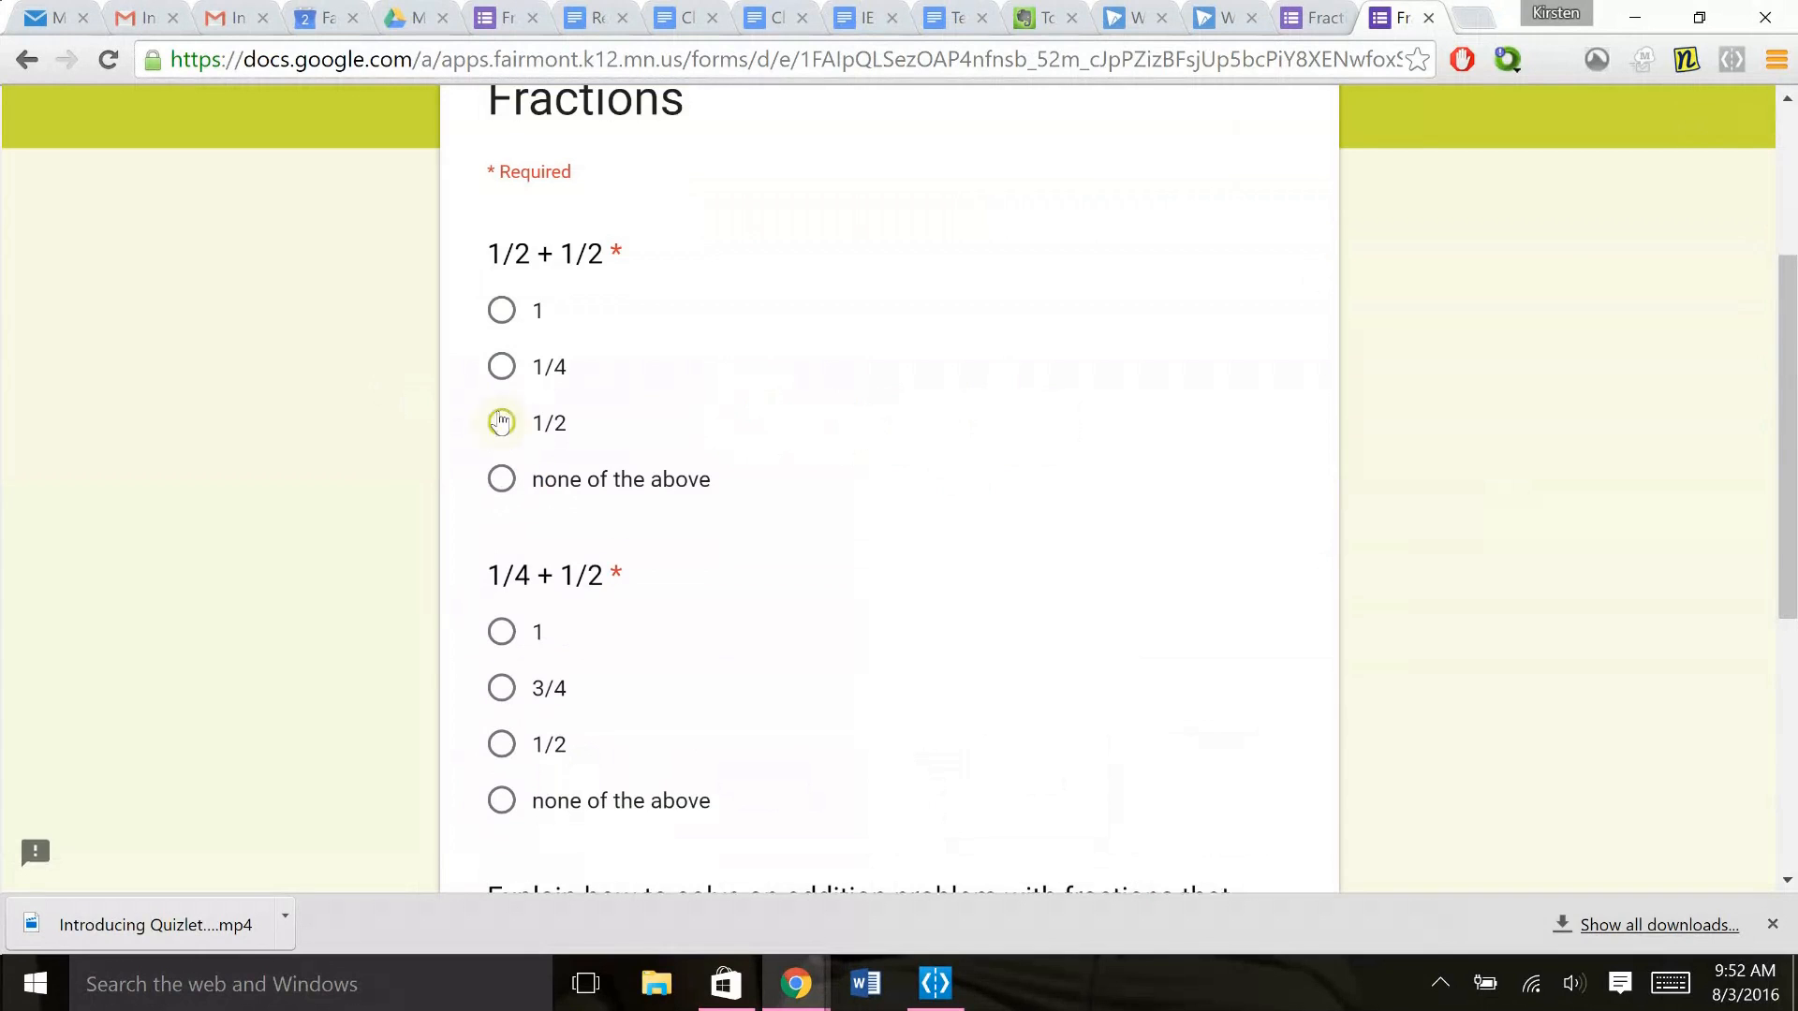
{"action": "left_click", "coordinate": [503, 746]}
{"action": "left_click_drag", "start_coordinate": [1773, 514], "coordinate": [1790, 689]}
{"action": "scroll", "coordinate": [1484, 642], "scroll_direction": "down", "scroll_amount": 5}
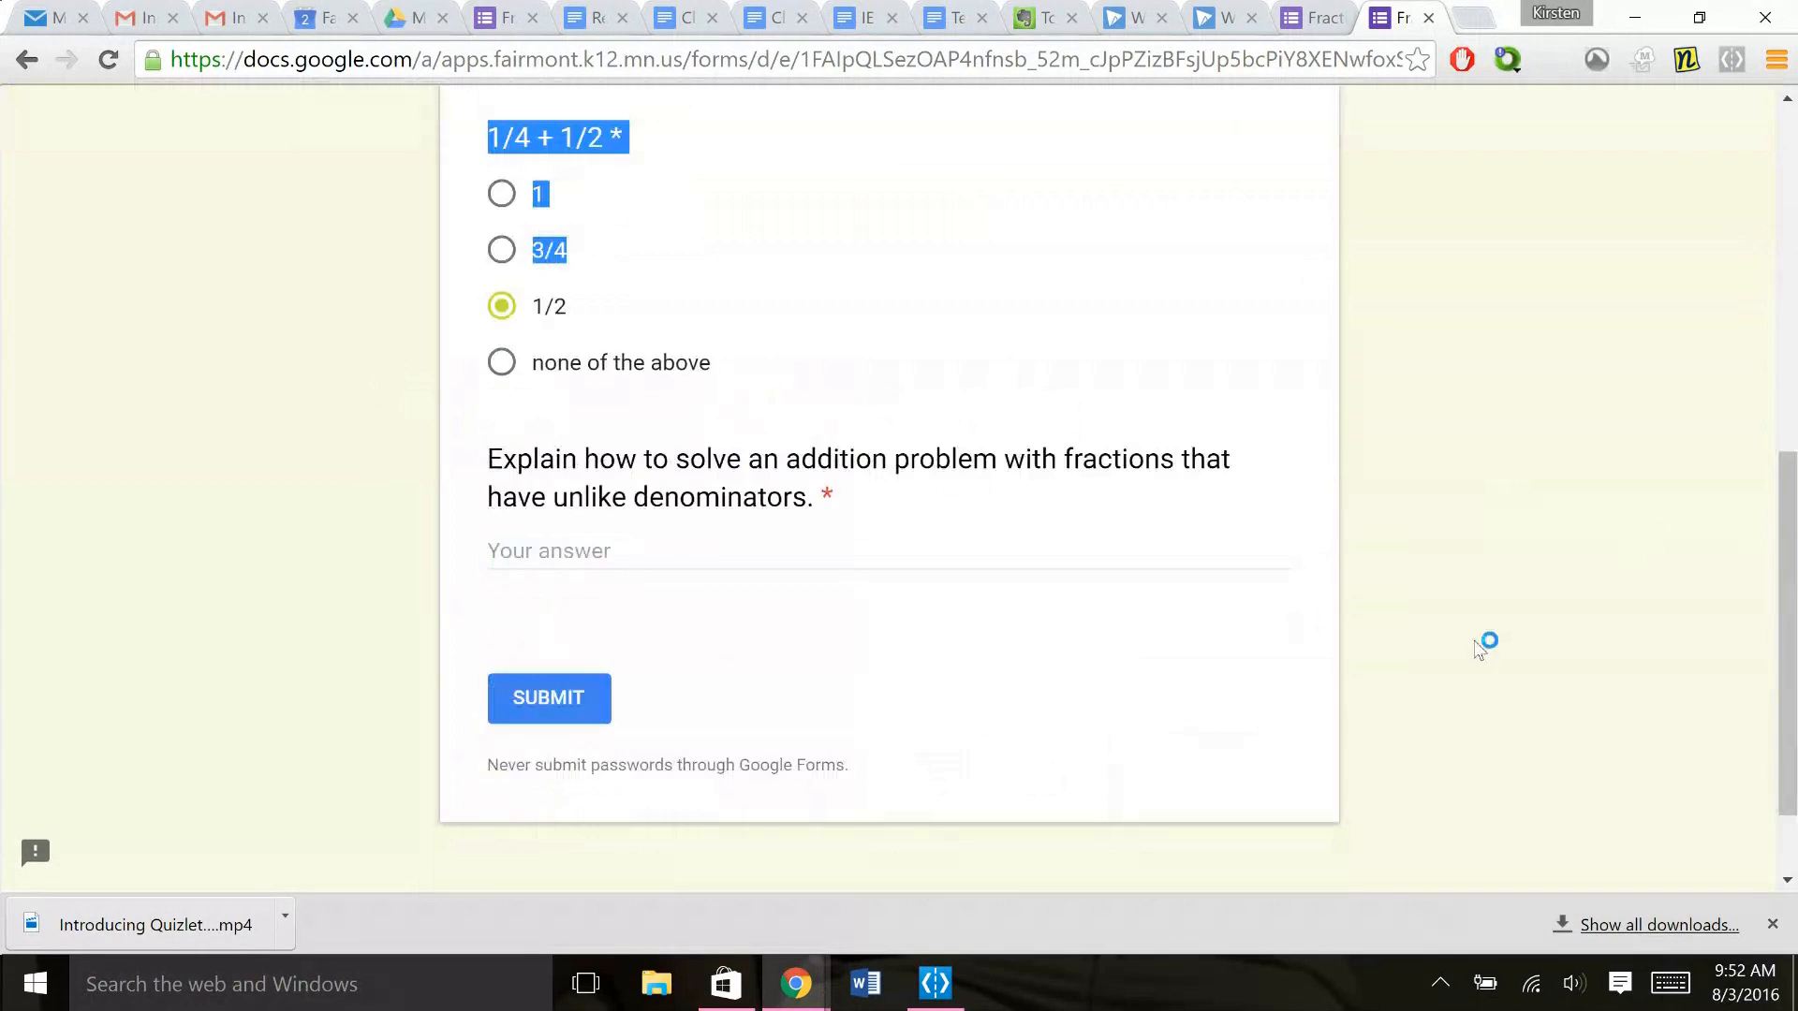
{"action": "left_click", "coordinate": [808, 552]}
{"action": "type", "text": "dfjkads"}
{"action": "left_click", "coordinate": [547, 701]}
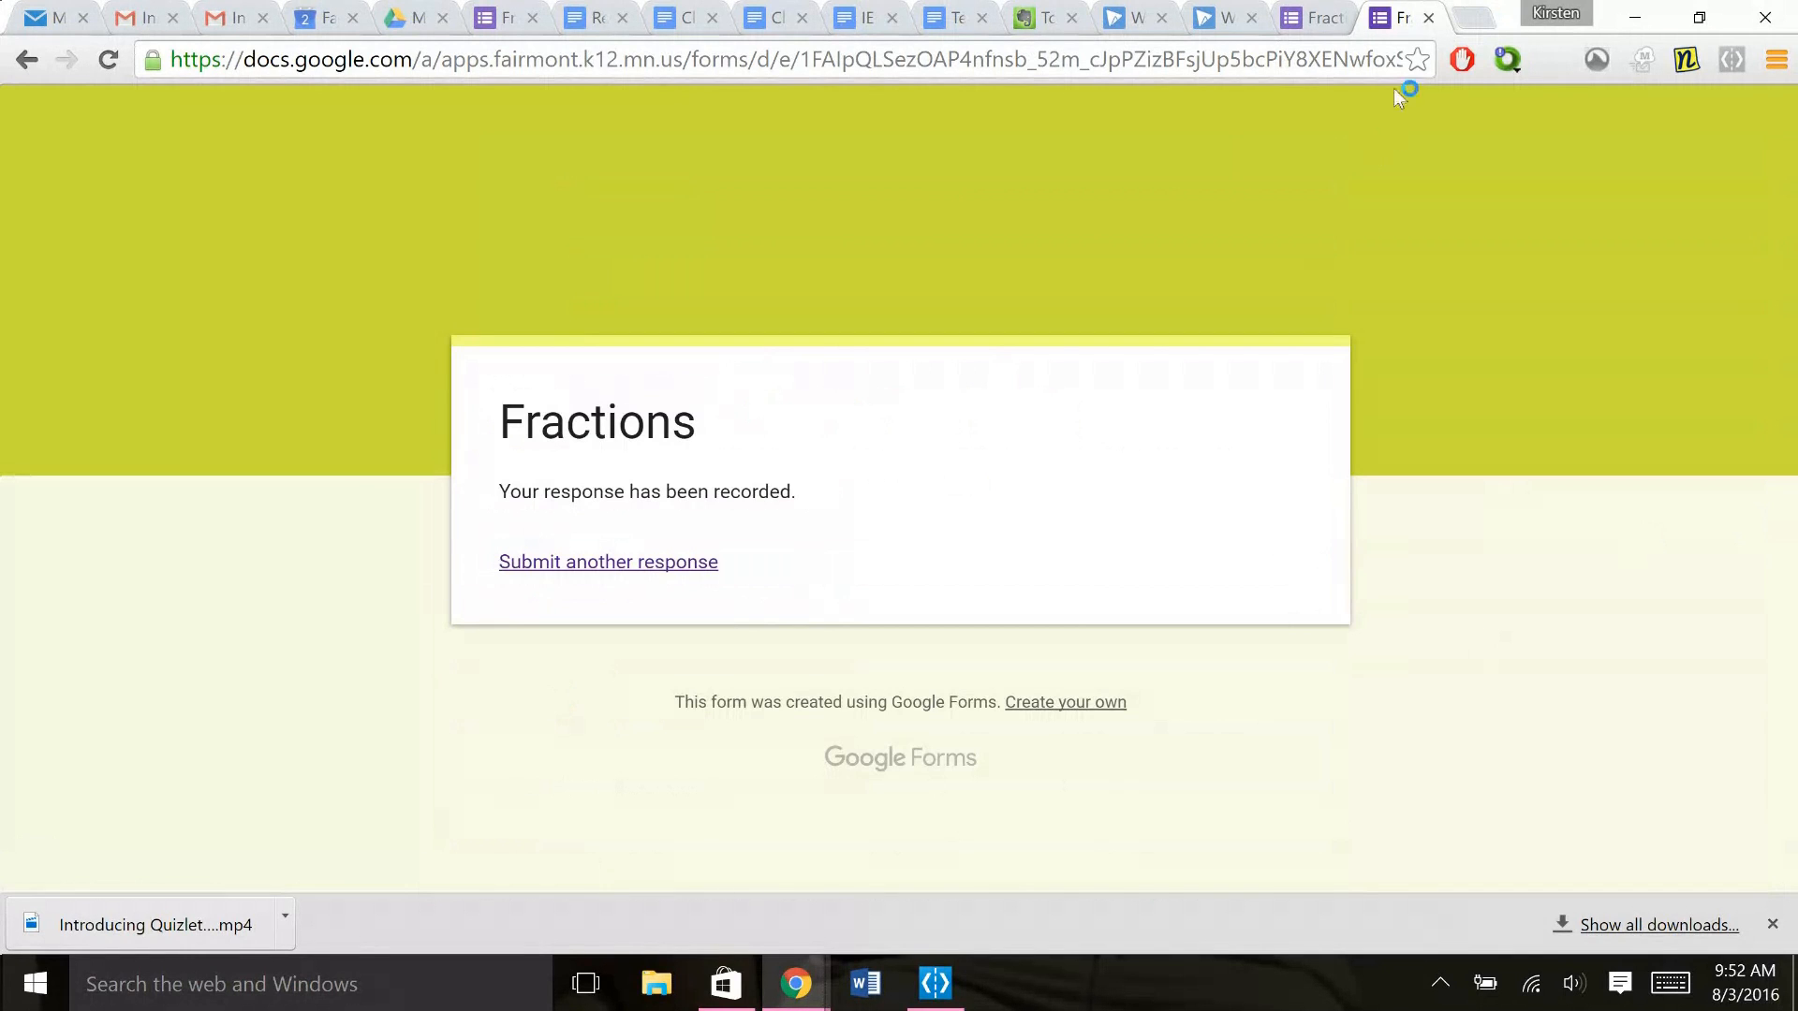
Close the submitted form and examine the updated response summary charts and the individual responses
{"action": "left_click", "coordinate": [1429, 17]}
{"action": "left_click", "coordinate": [951, 229]}
{"action": "left_click_drag", "start_coordinate": [1779, 333], "coordinate": [1791, 419]}
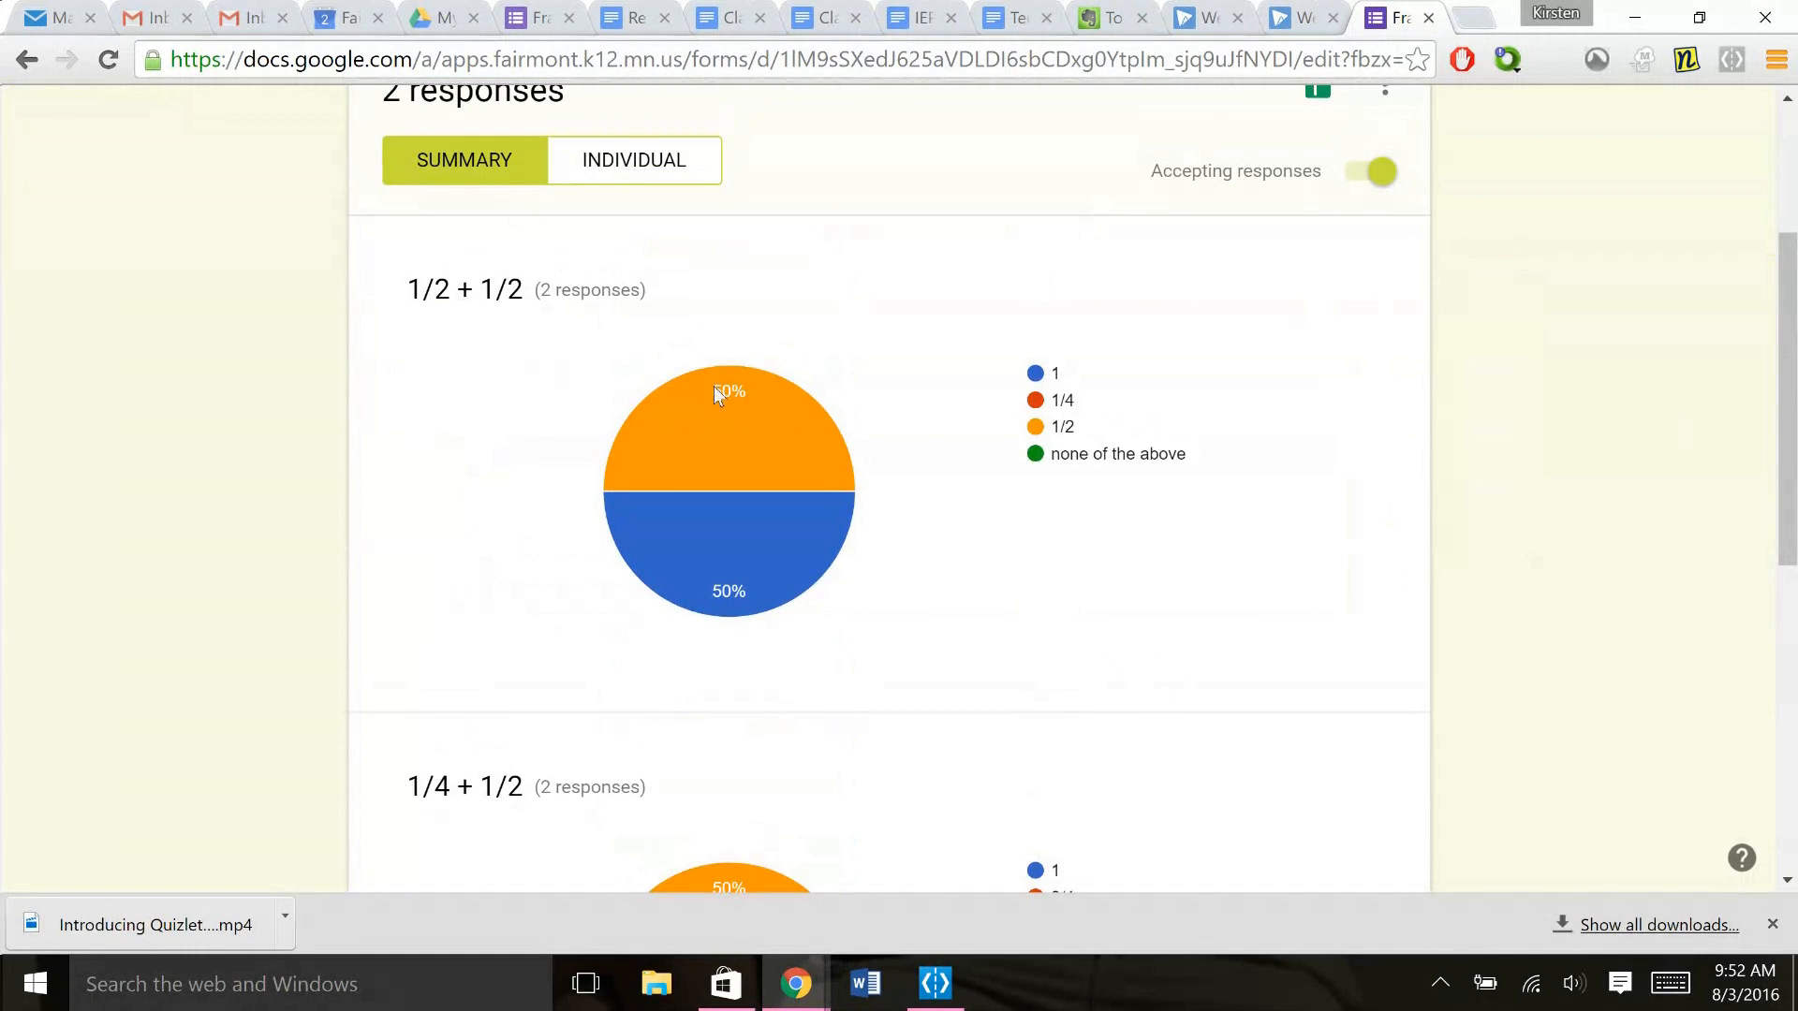
{"action": "left_click", "coordinate": [625, 162]}
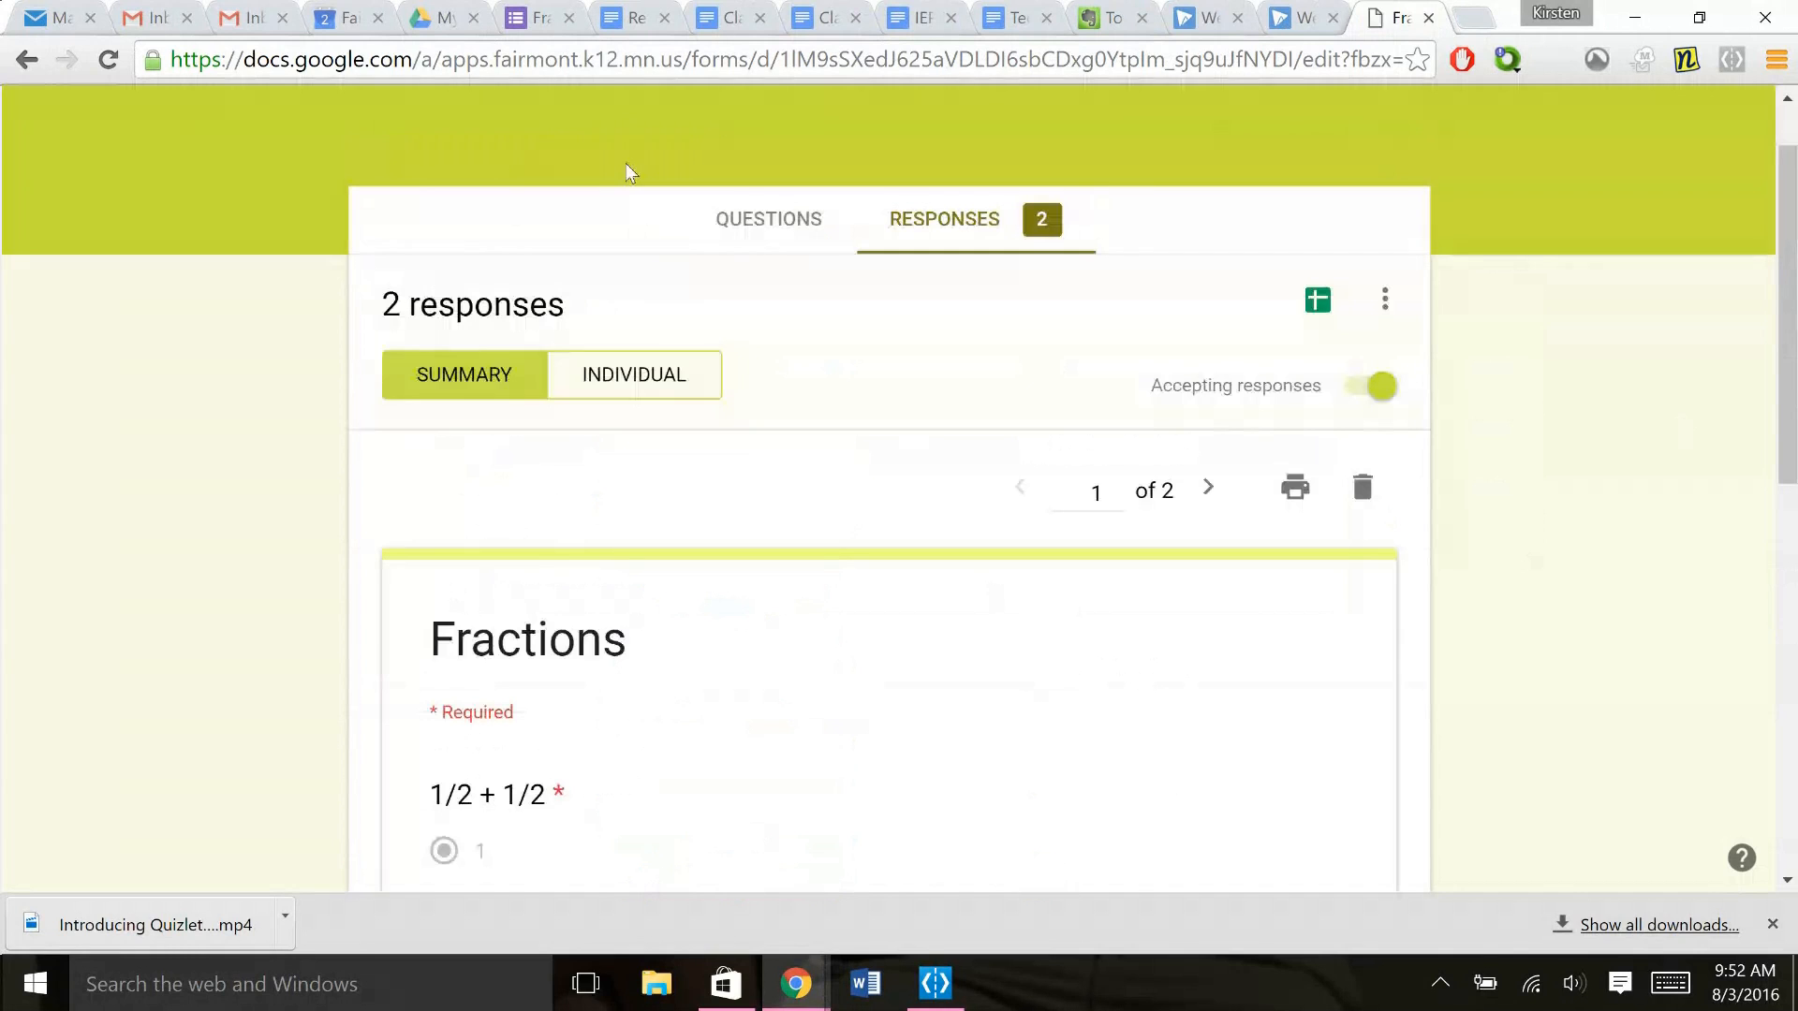
Create a new spreadsheet named Fractions (Responses) as the destination for the form's responses, view it and close it
{"action": "mouse_move", "coordinate": [1782, 239]}
{"action": "left_mouse_down"}
{"action": "mouse_move", "coordinate": [1784, 301]}
{"action": "mouse_move", "coordinate": [1782, 255]}
{"action": "left_mouse_up"}
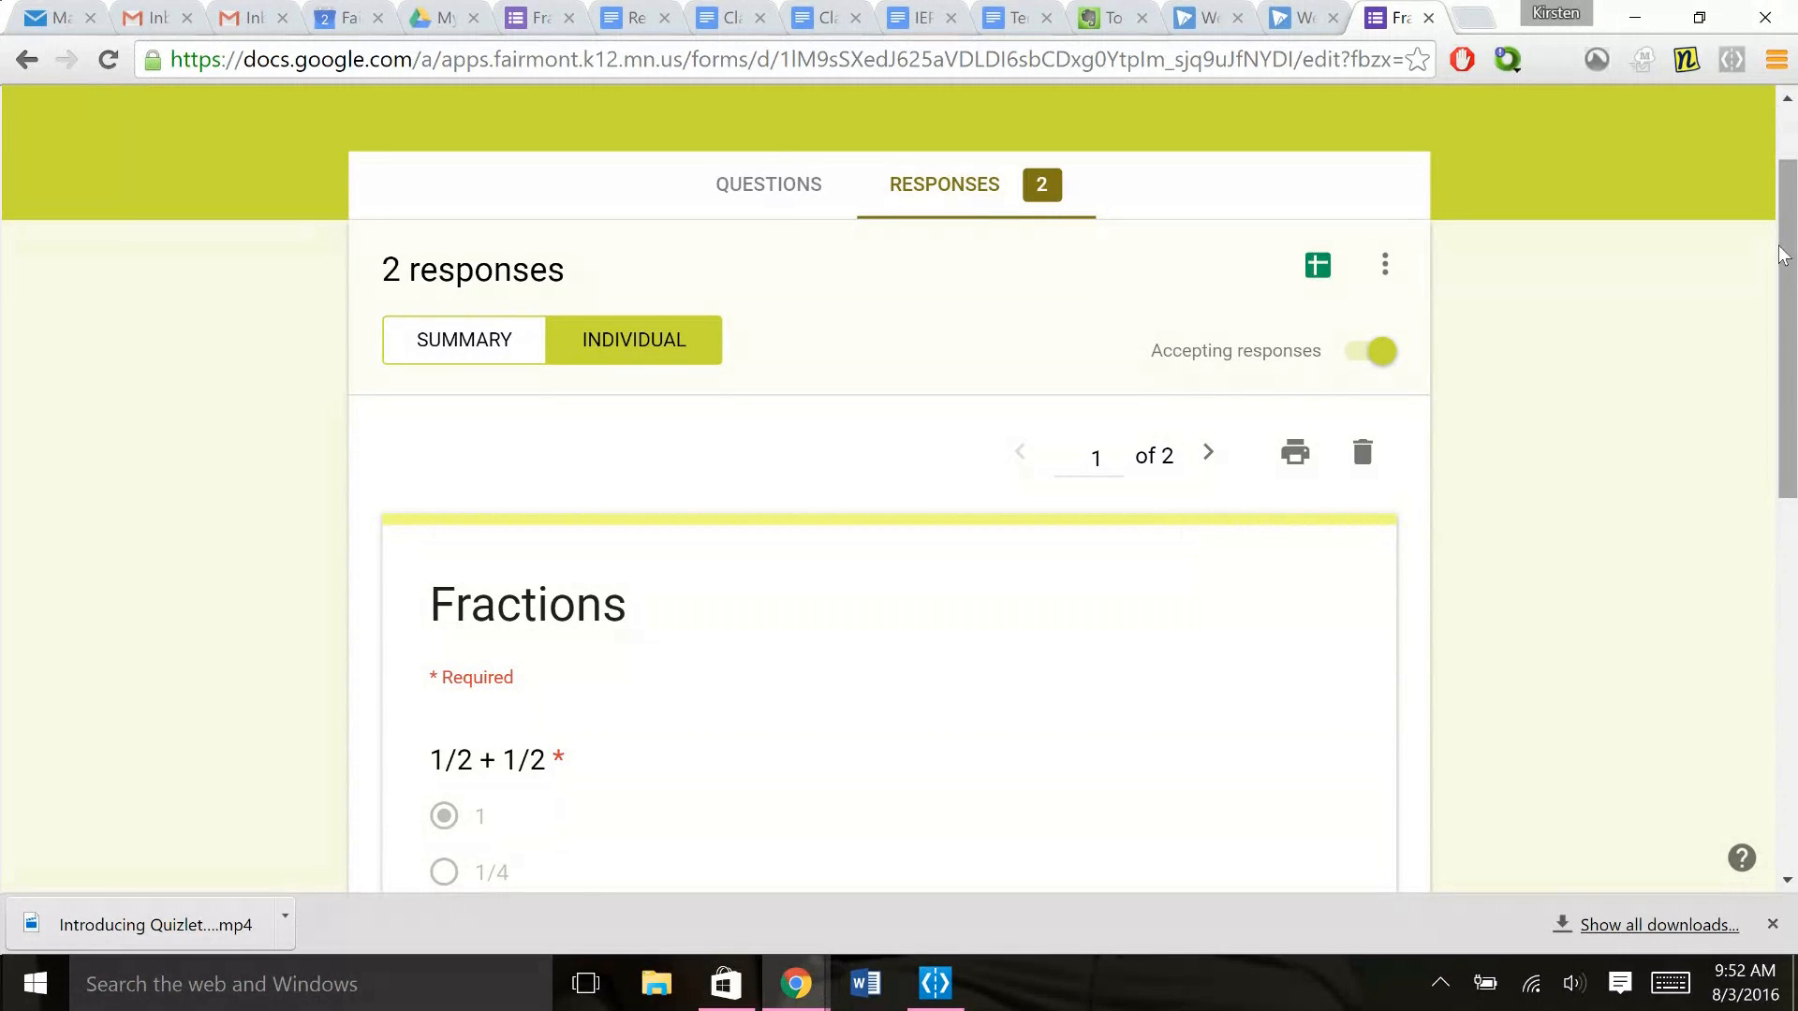
{"action": "left_click", "coordinate": [1315, 270]}
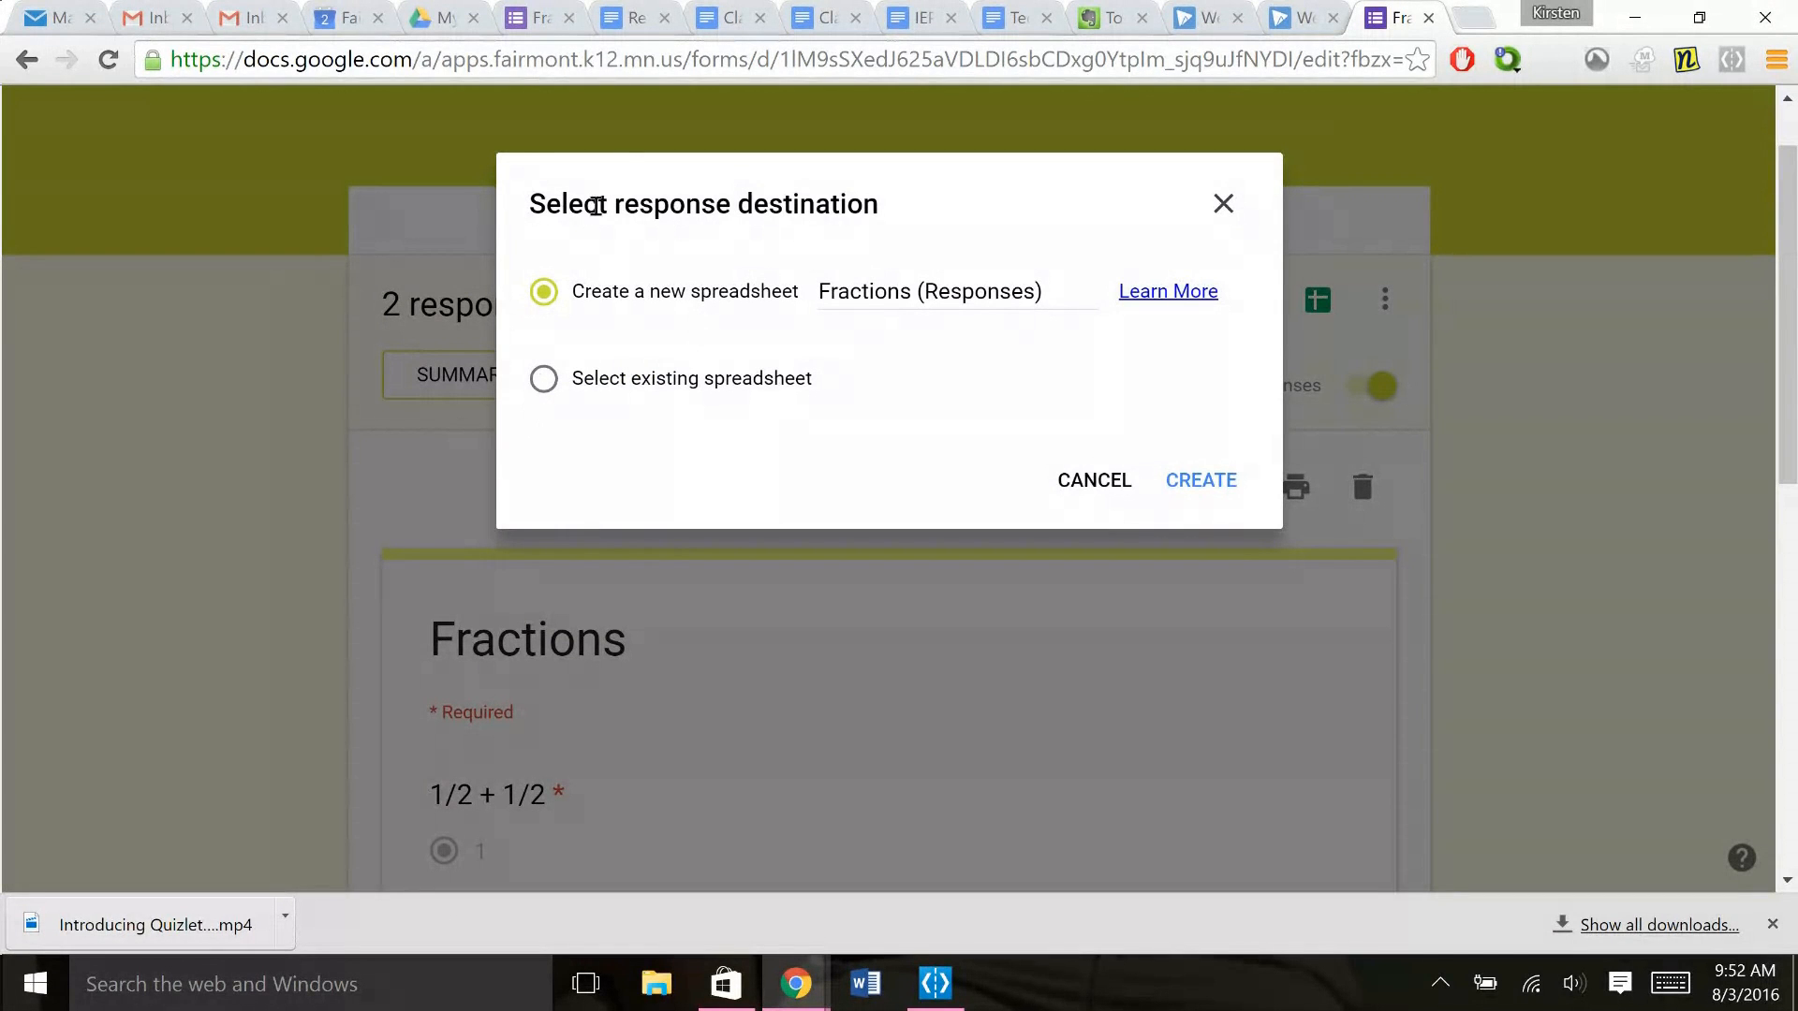
{"action": "left_click", "coordinate": [1201, 479]}
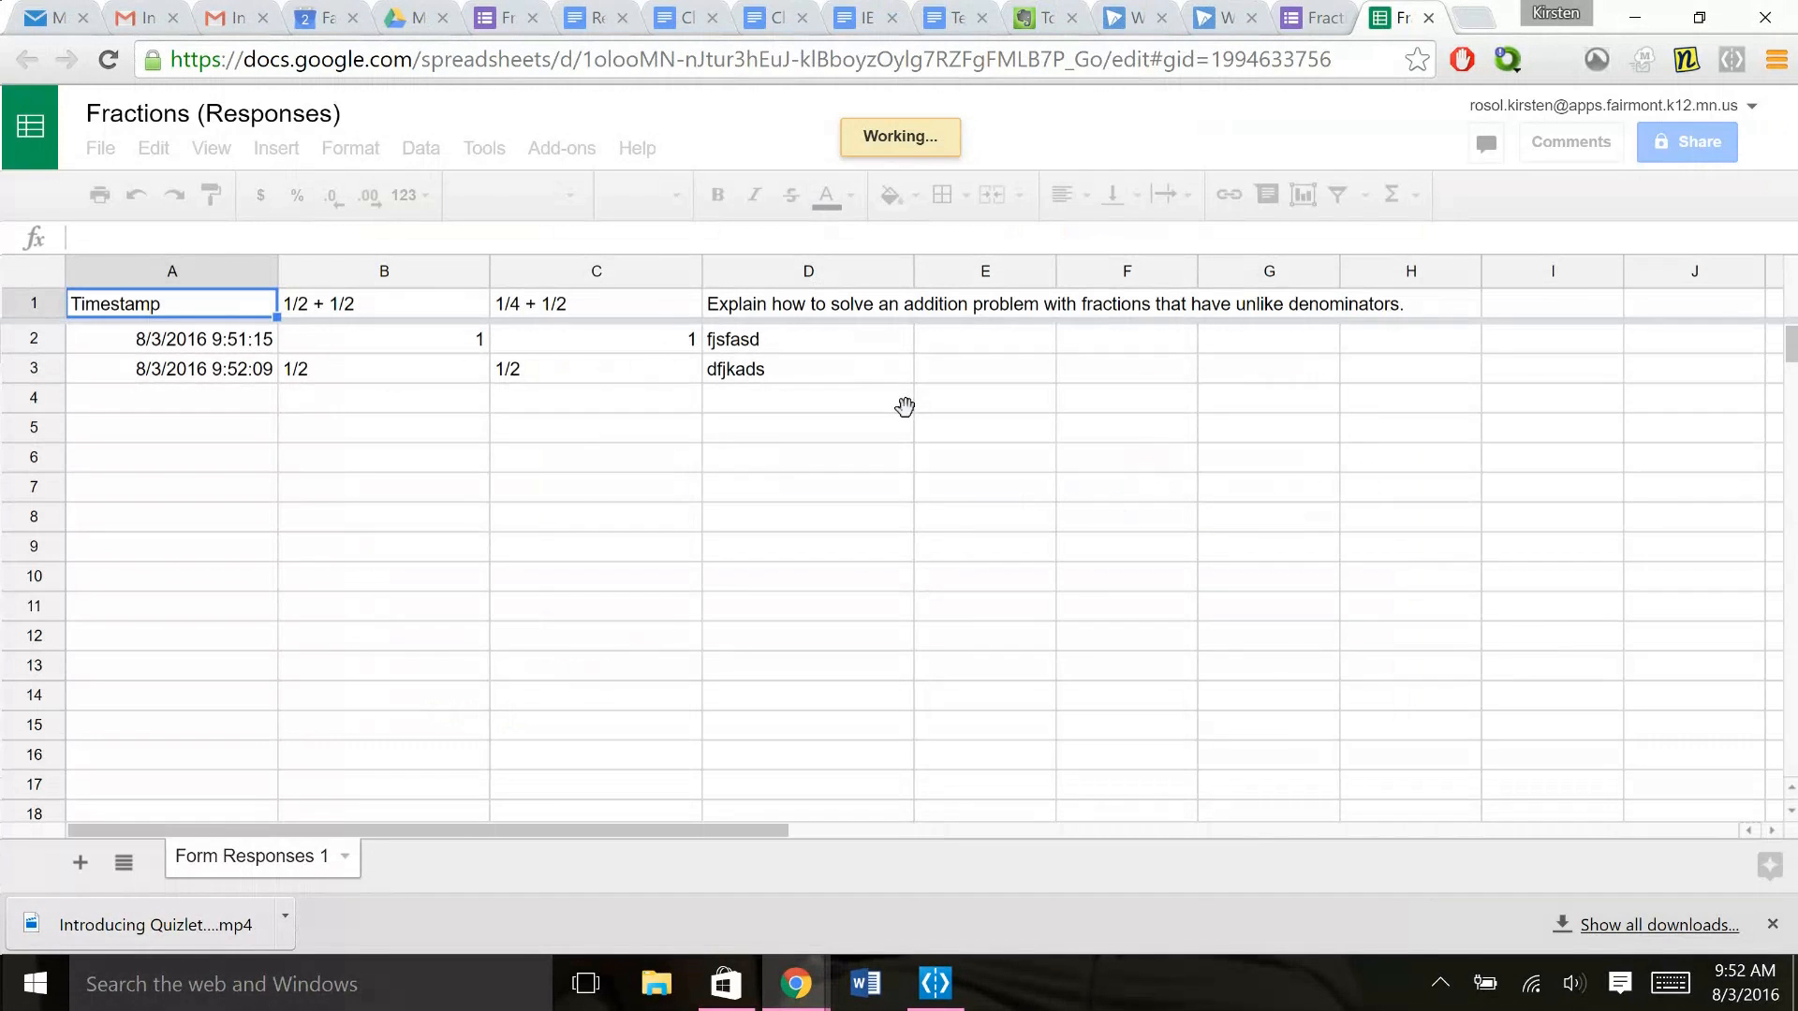
{"action": "left_click", "coordinate": [1428, 18]}
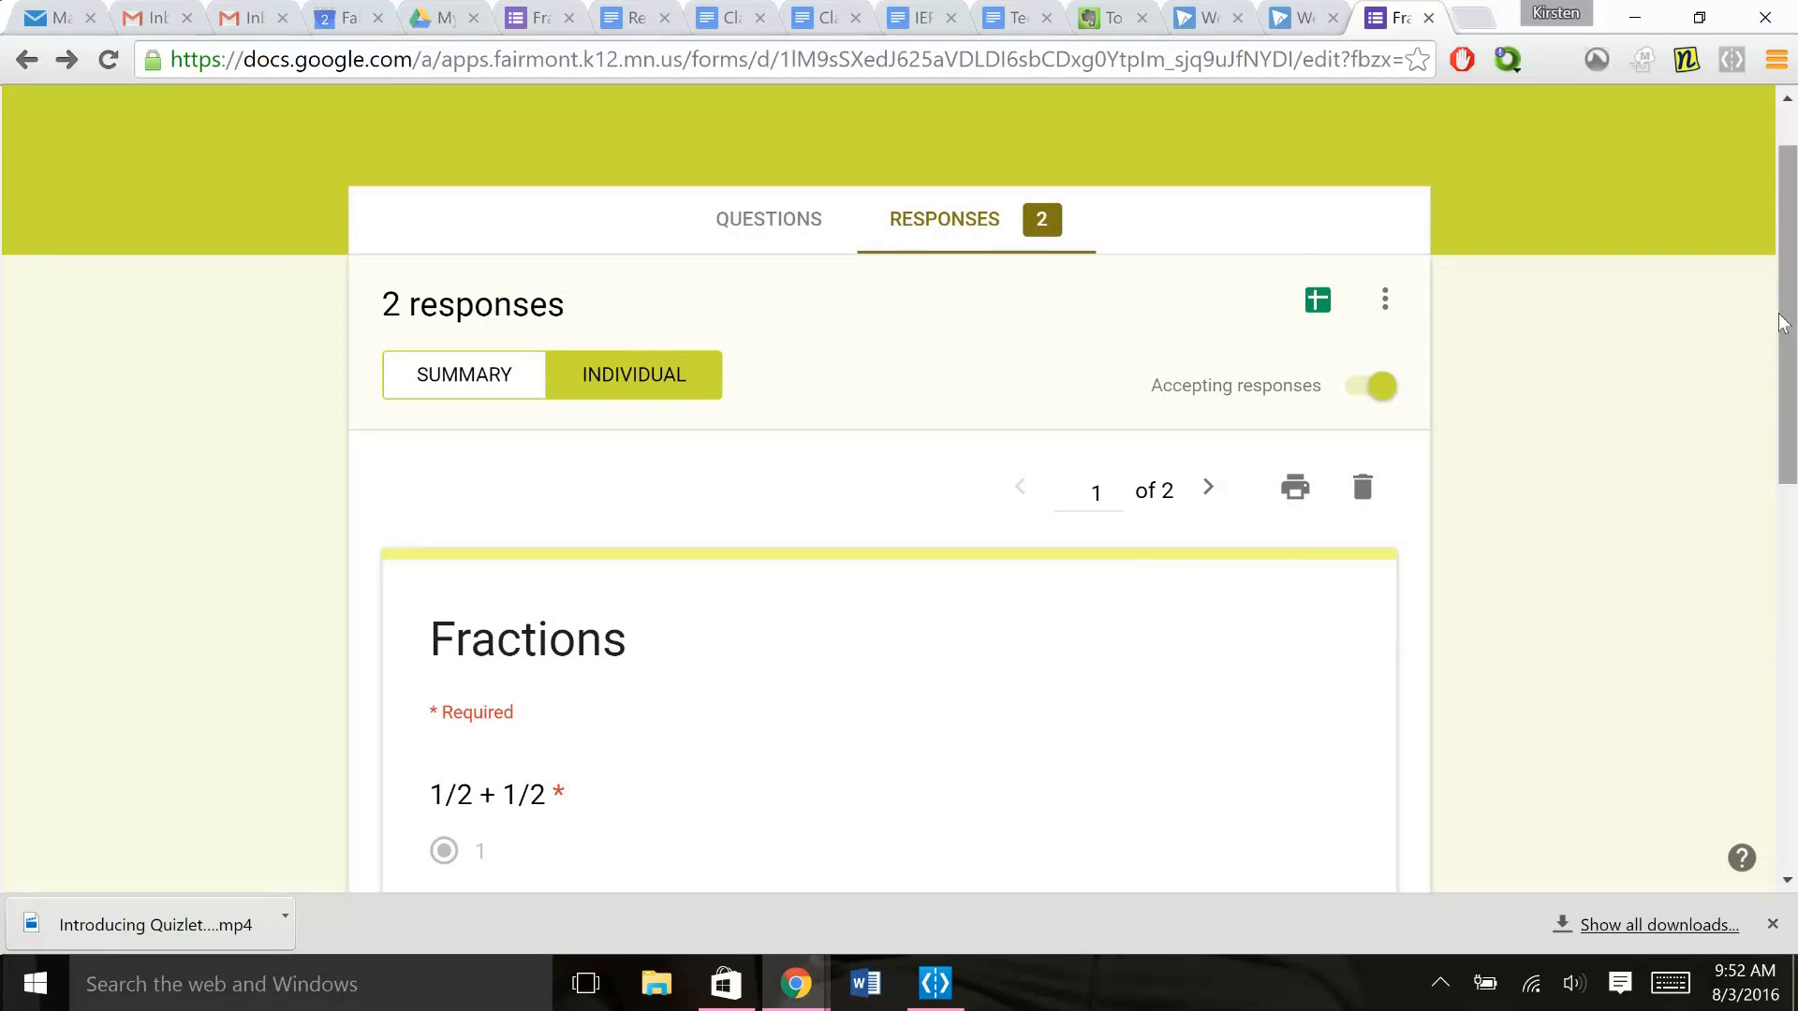
Examine the options for managing the form's individual and collected responses, and return to the Fractions form's questions
{"action": "left_click_drag", "start_coordinate": [1792, 309], "coordinate": [1737, 233]}
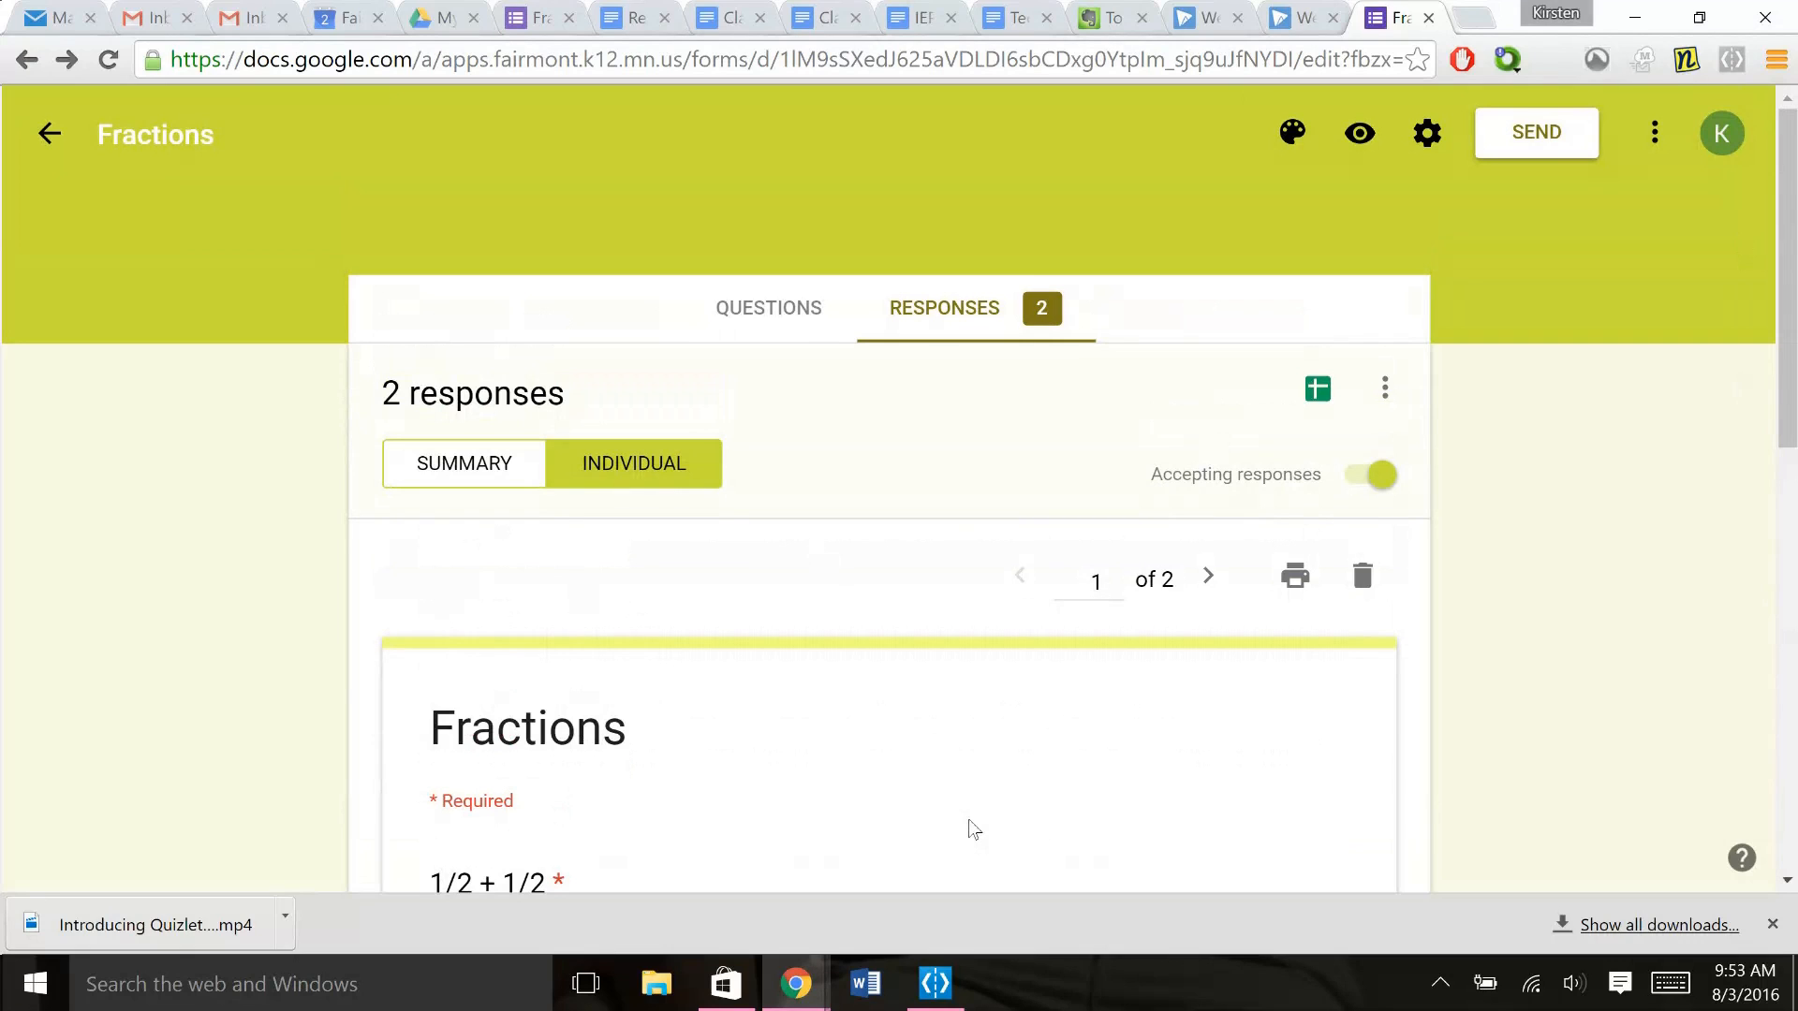
{"action": "scroll", "coordinate": [1784, 402], "scroll_direction": "down", "scroll_amount": 3}
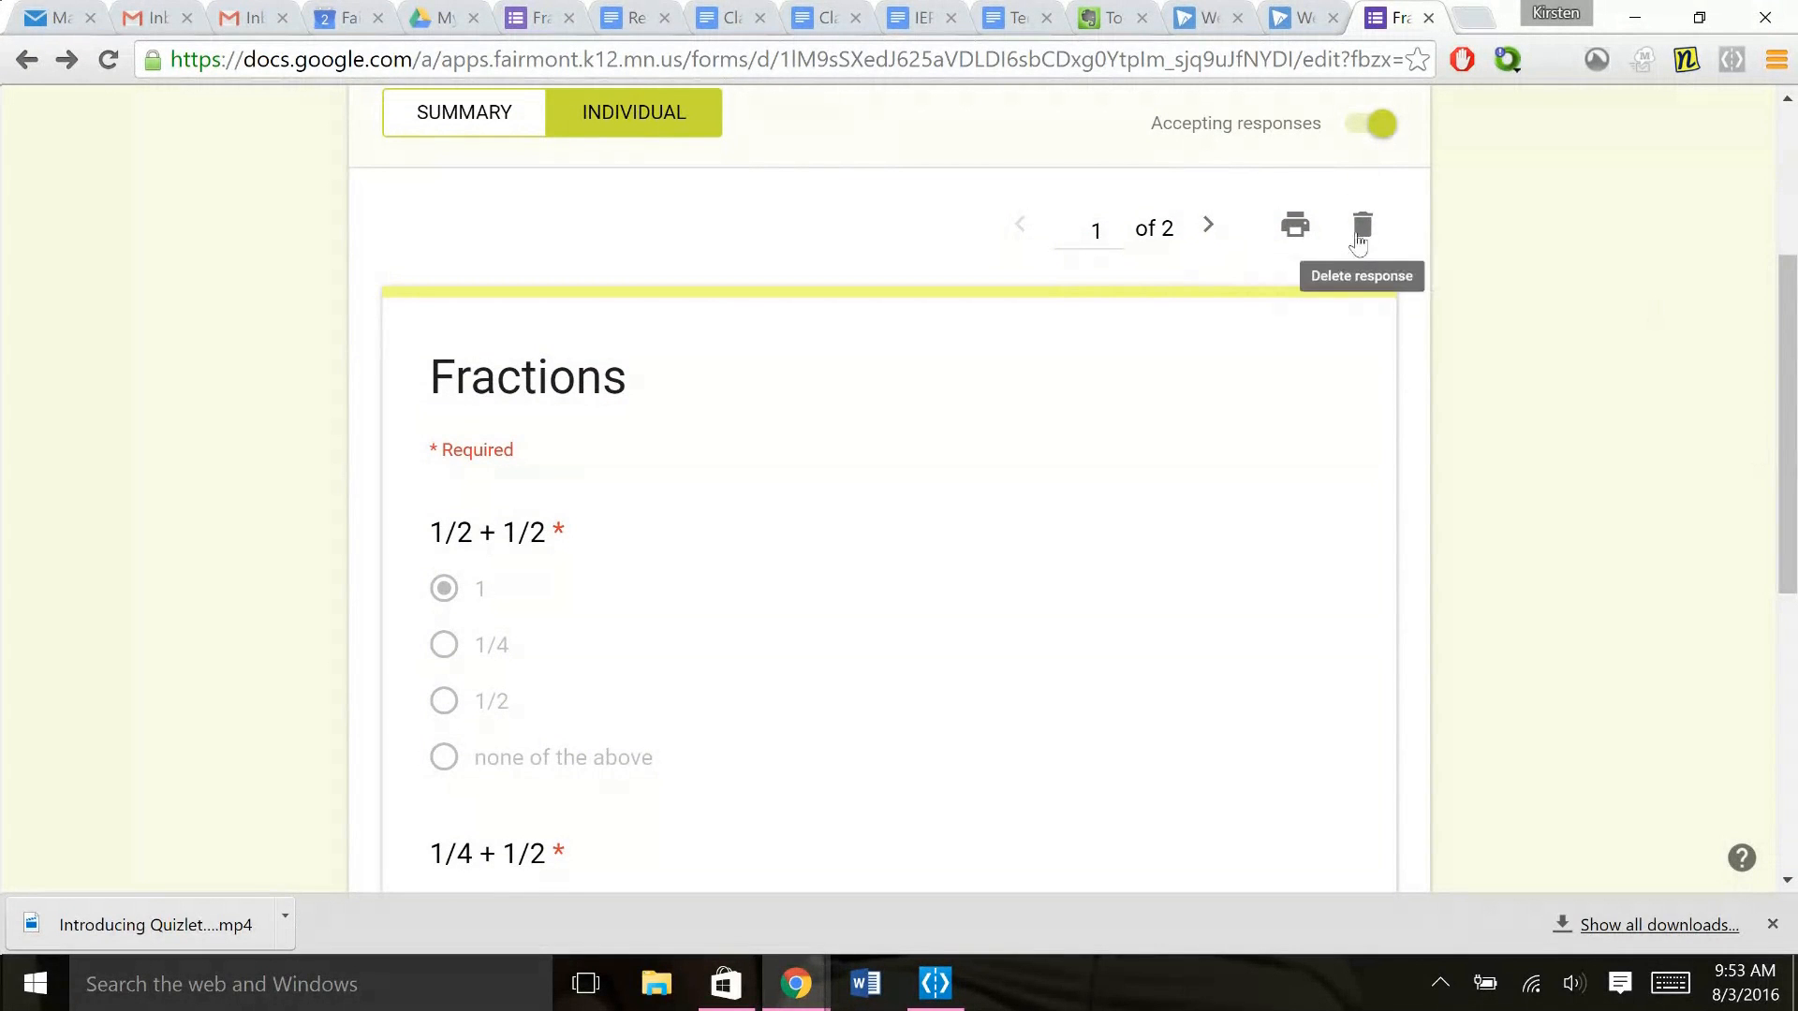
{"action": "left_click_drag", "start_coordinate": [1774, 335], "coordinate": [1768, 185]}
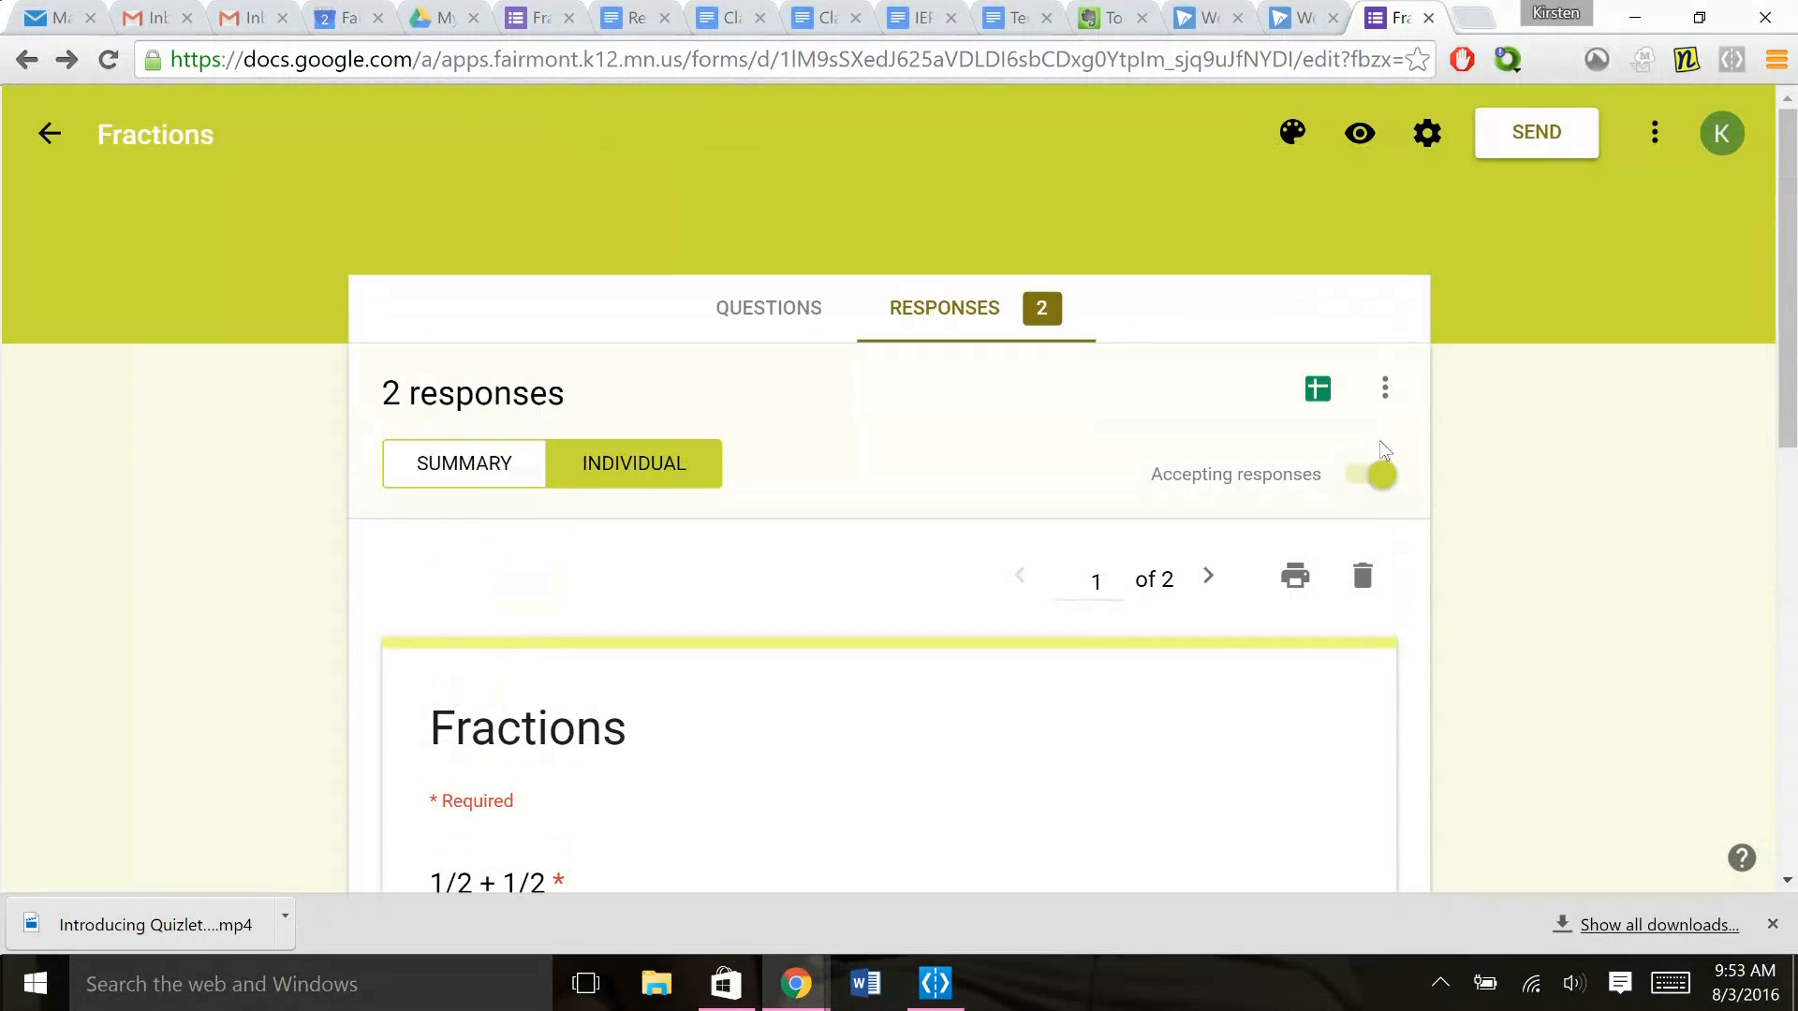
{"action": "left_click", "coordinate": [1385, 388]}
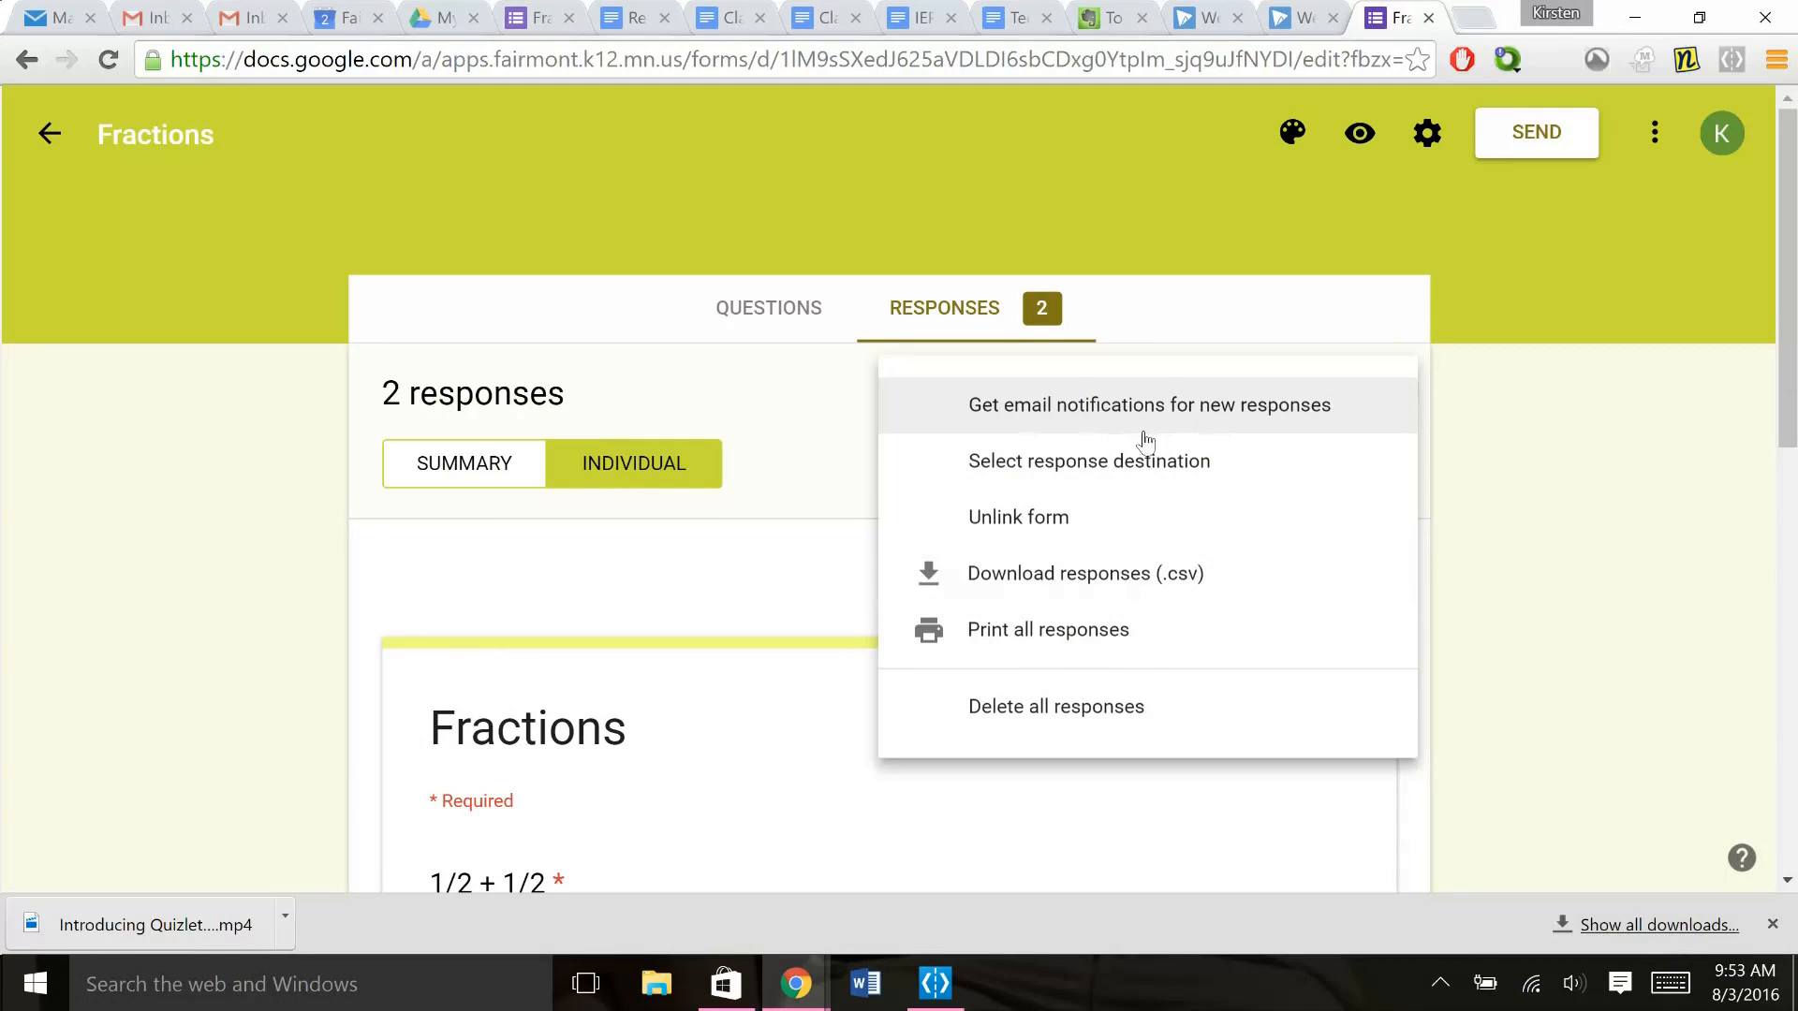
{"action": "left_click", "coordinate": [1650, 541]}
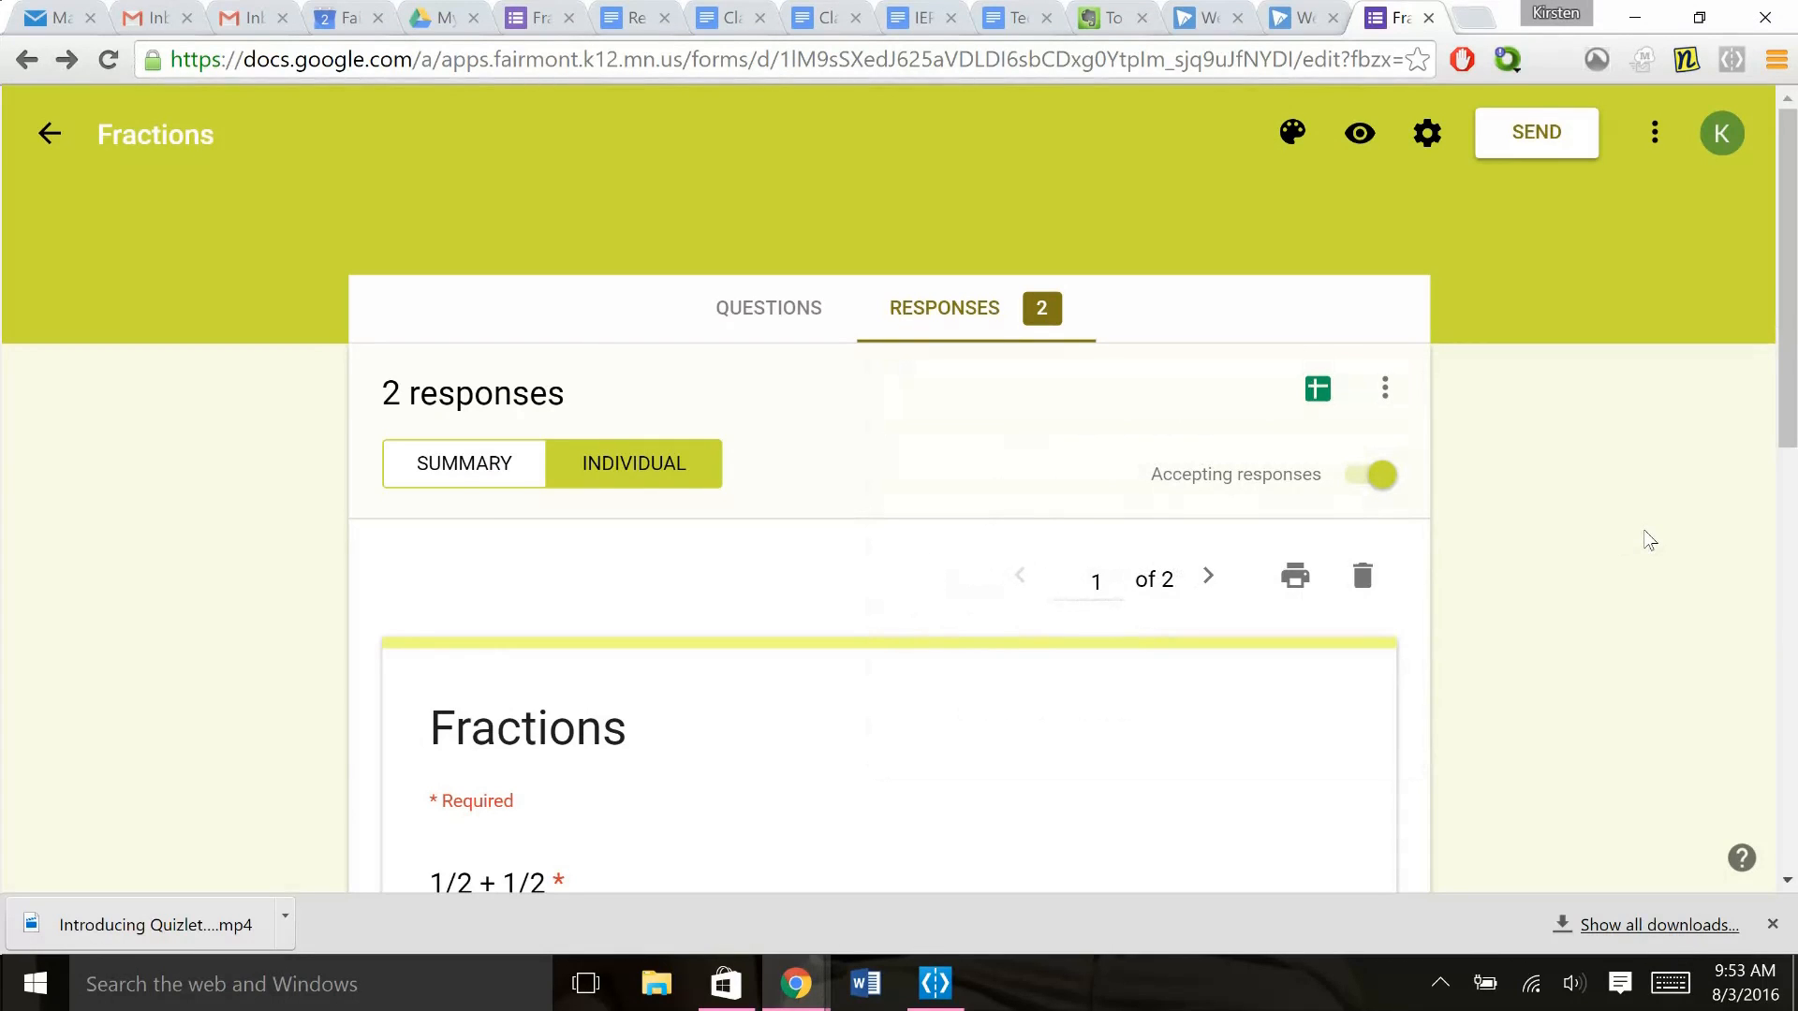
{"action": "left_click", "coordinate": [763, 310]}
{"action": "mouse_move", "coordinate": [1788, 183]}
{"action": "left_mouse_down"}
{"action": "mouse_move", "coordinate": [1784, 544]}
{"action": "mouse_move", "coordinate": [1756, 187]}
{"action": "left_mouse_up"}
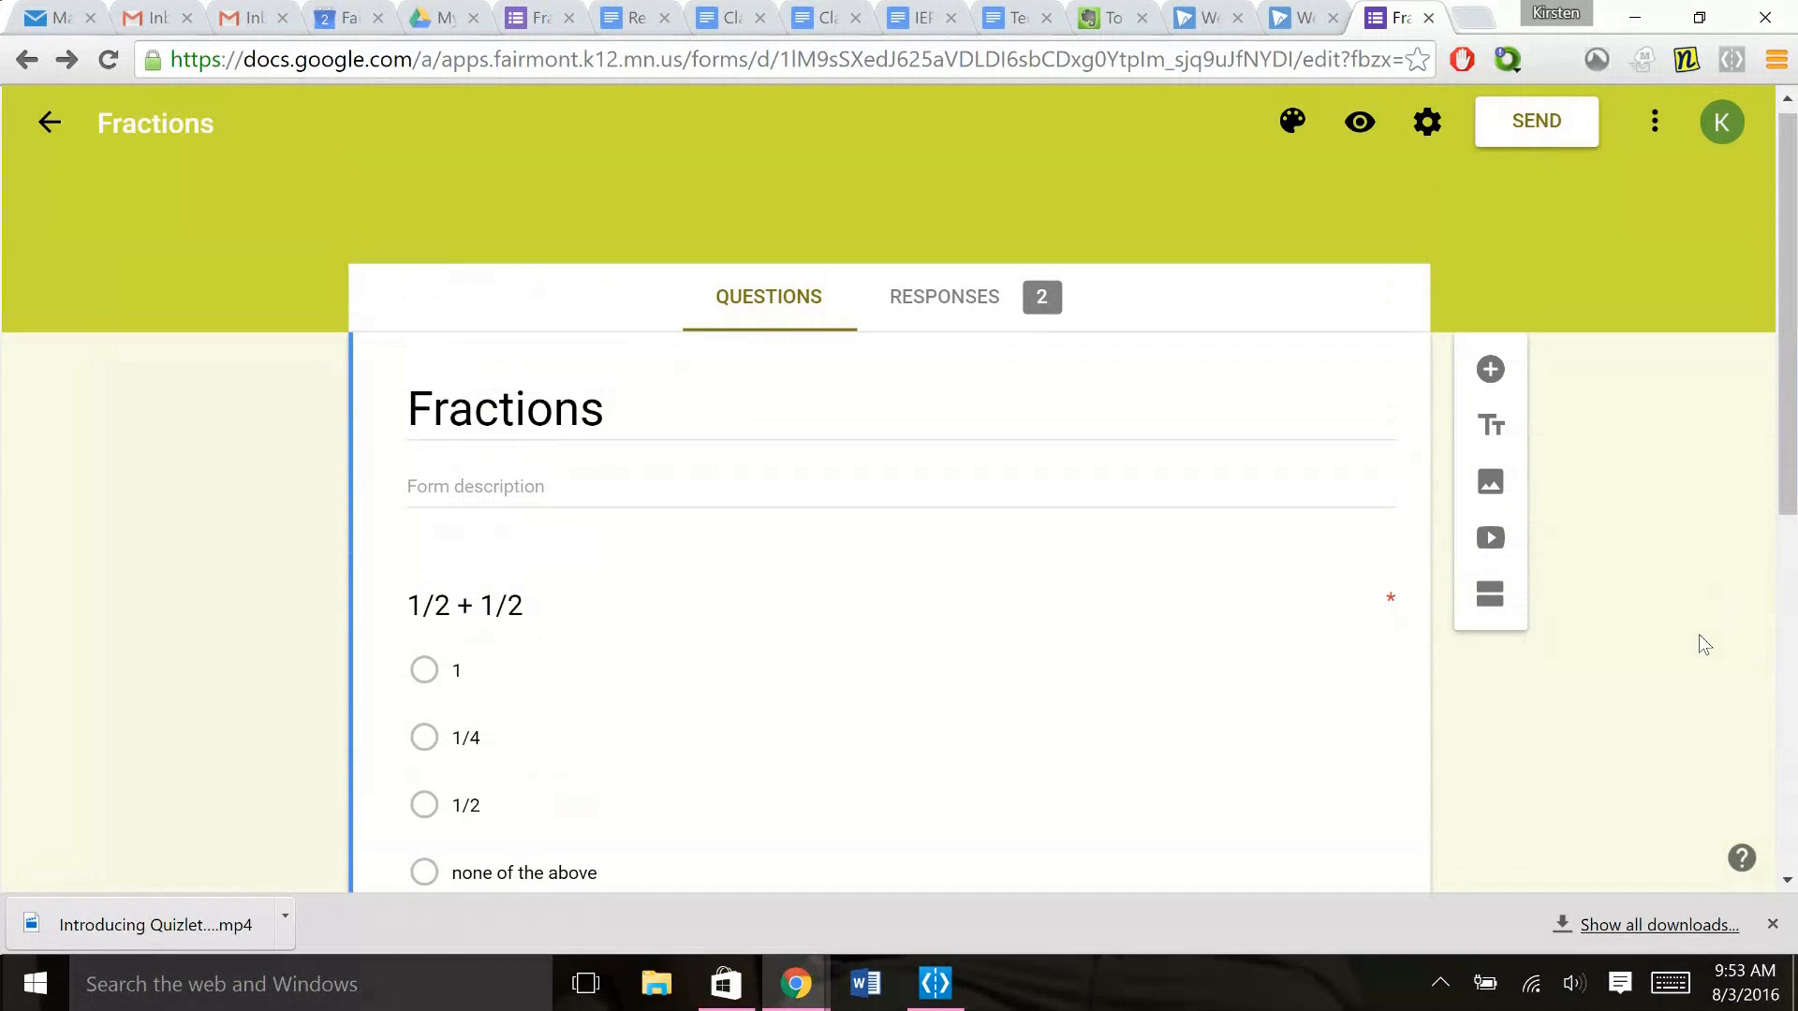